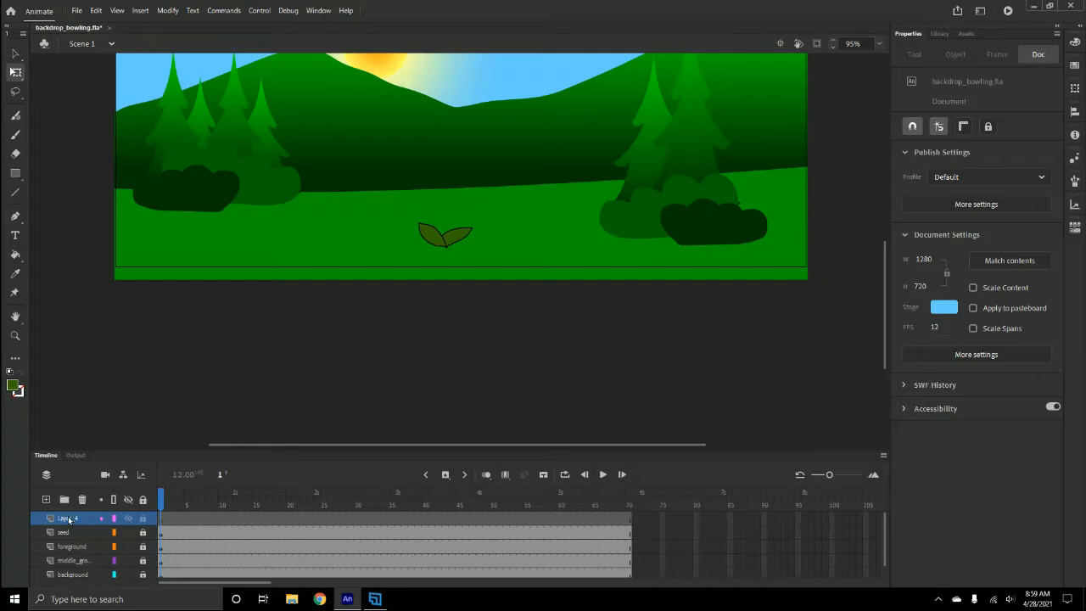
# - Rename the new layer to "stem" and move it below the seed layer
pyautogui.doubleClick(68, 516)
pyautogui.write('st')
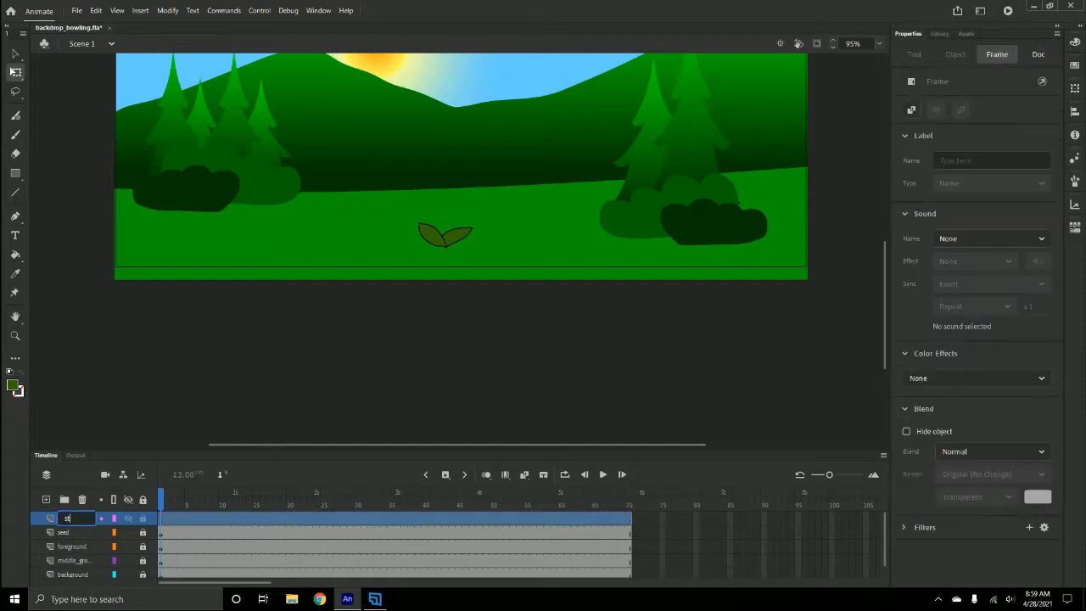
pyautogui.write('em')
pyautogui.click(57, 520)
pyautogui.moveTo(78, 521); pyautogui.dragTo(81, 540)
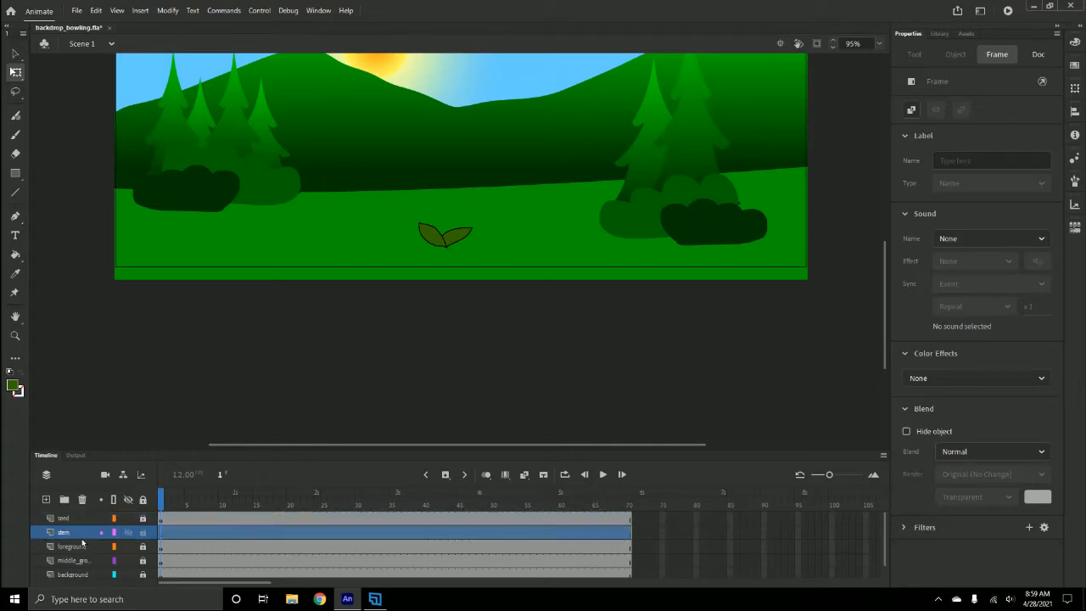
# - Insert a blank keyframe at frame 15 on the stem layer
pyautogui.click(168, 537)
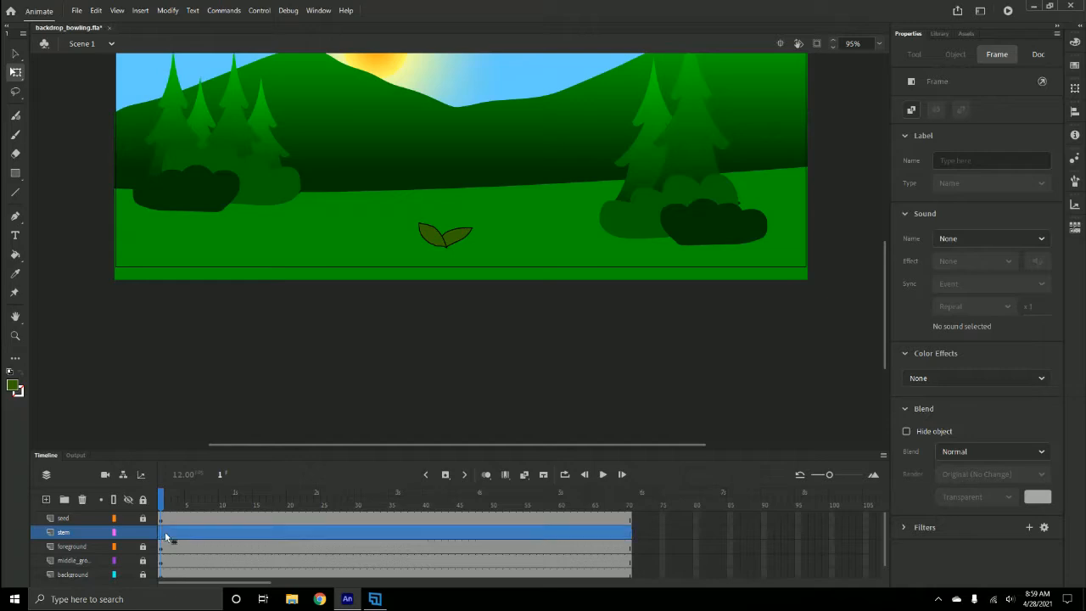
pyautogui.click(167, 537)
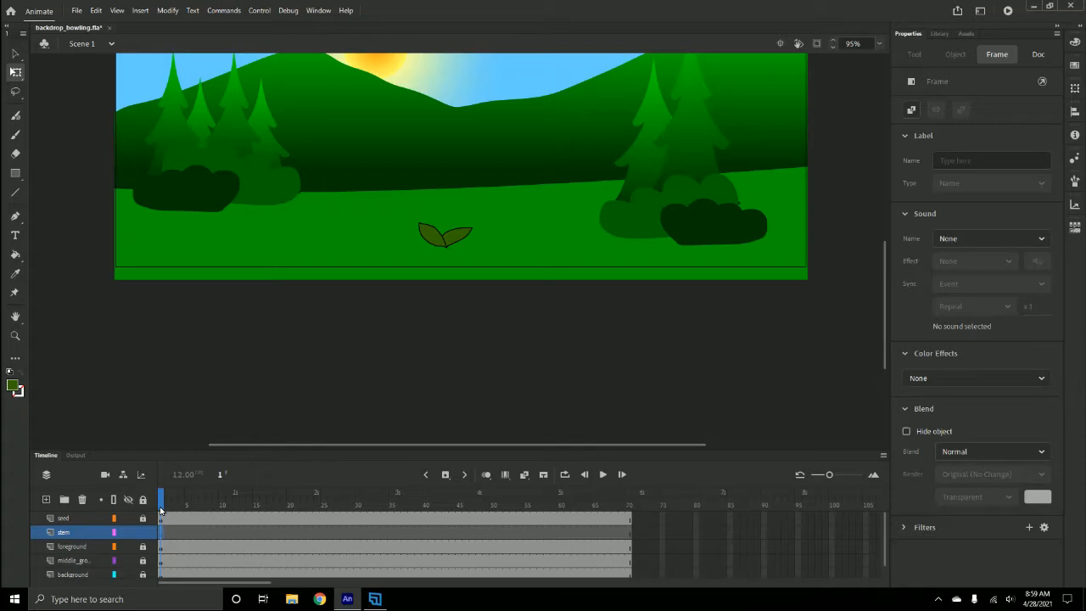
pyautogui.click(255, 535)
pyautogui.rightClick(256, 533)
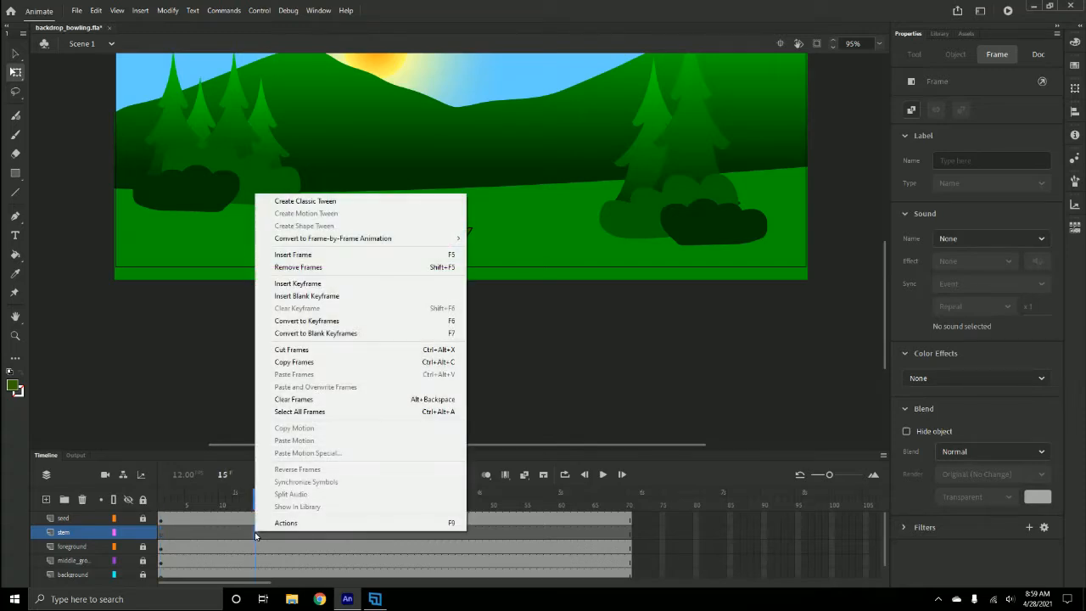
pyautogui.click(305, 296)
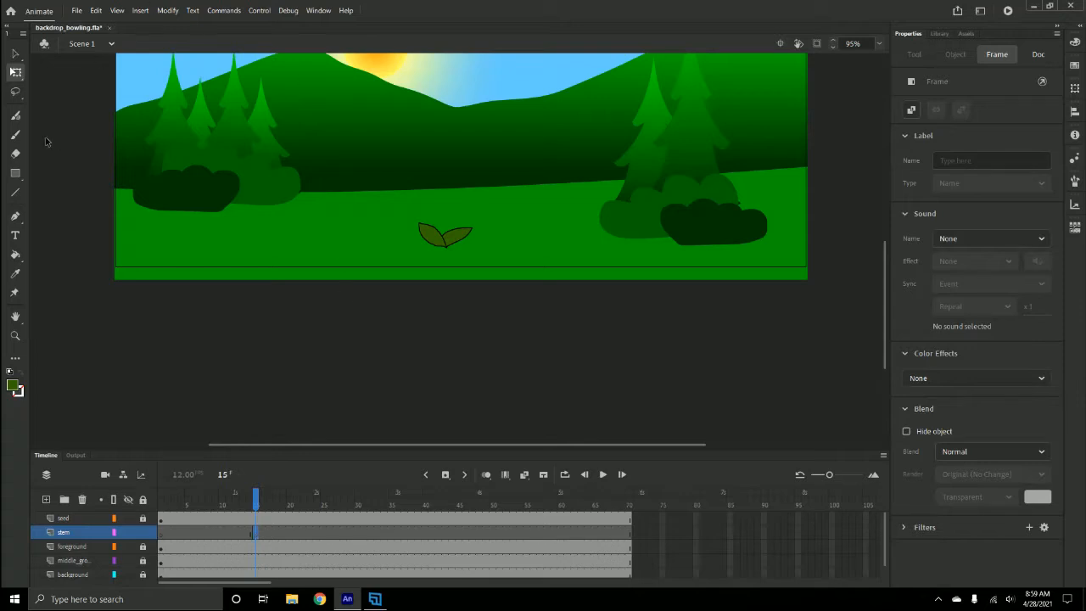
# - Show the seed layer as outlines and brush a thin black stem rising from between the leaves
pyautogui.click(15, 136)
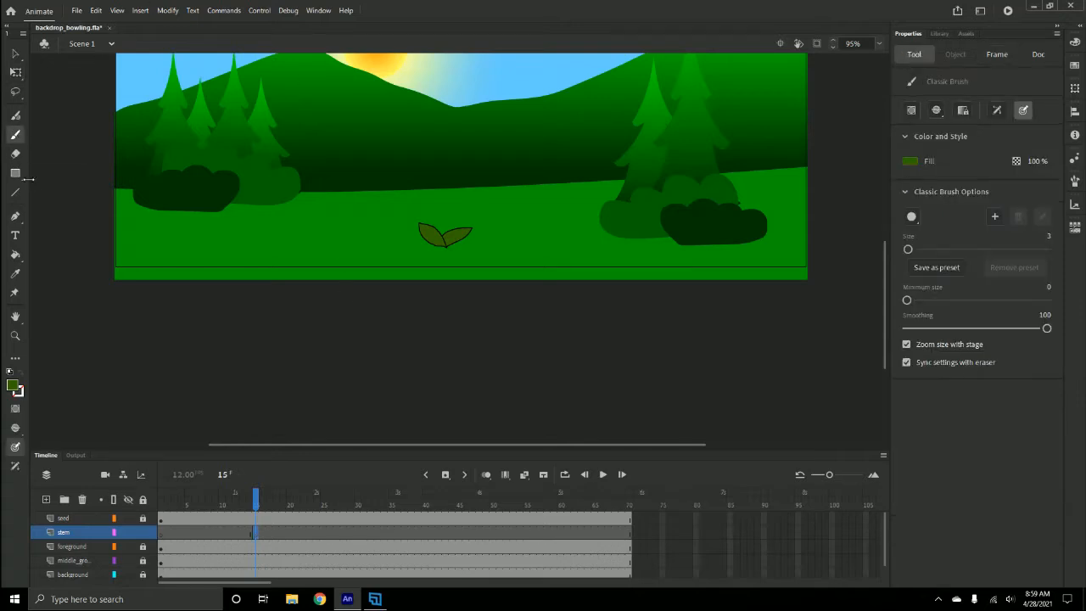
pyautogui.click(10, 386)
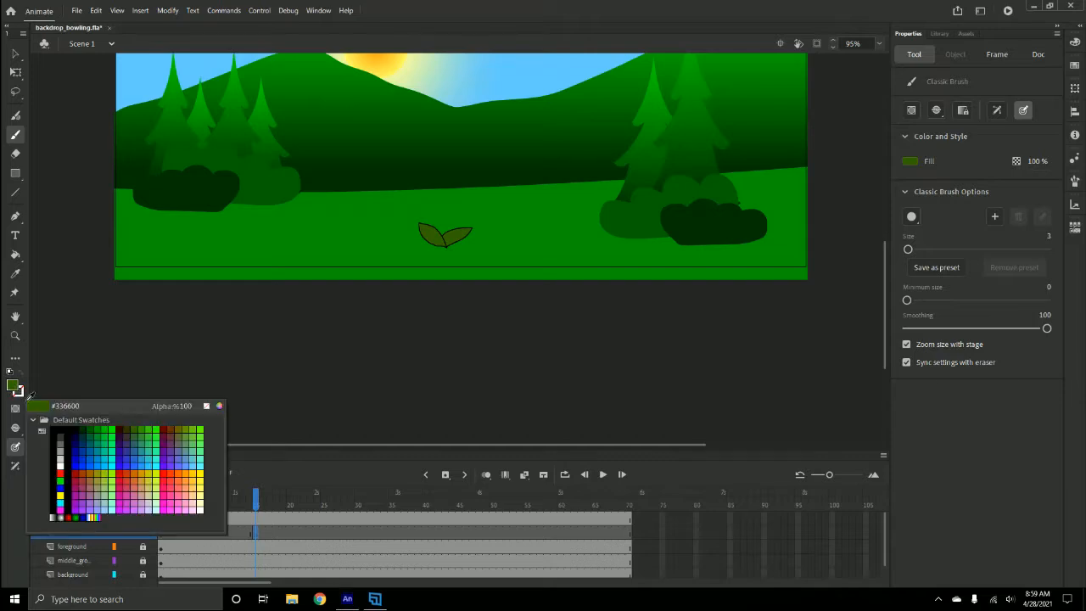
pyautogui.click(62, 424)
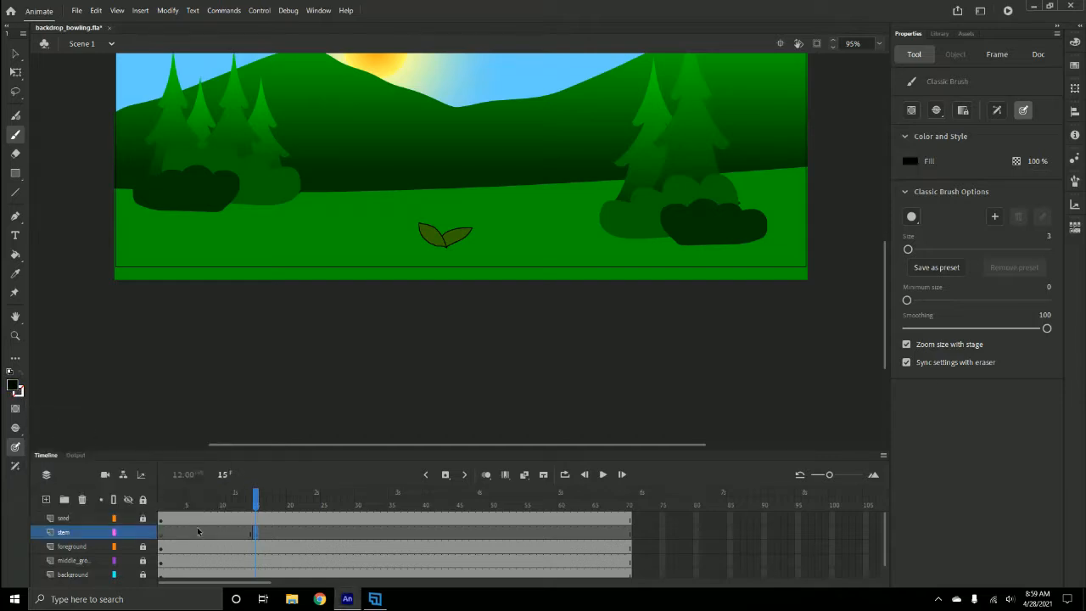
pyautogui.hotkey('ctrl', '=')
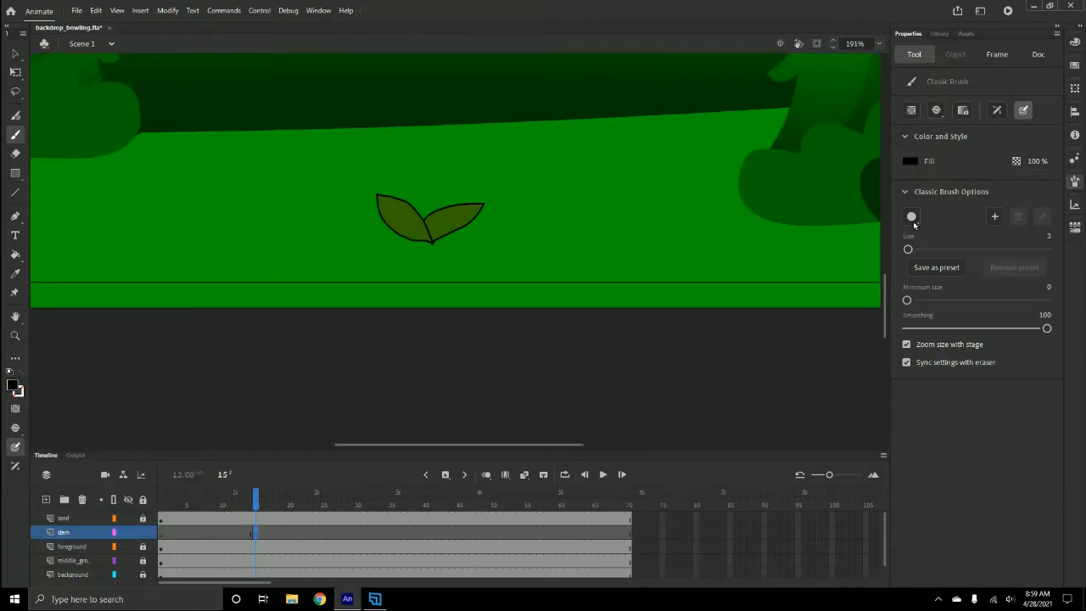
pyautogui.scroll(4, 484, 349)
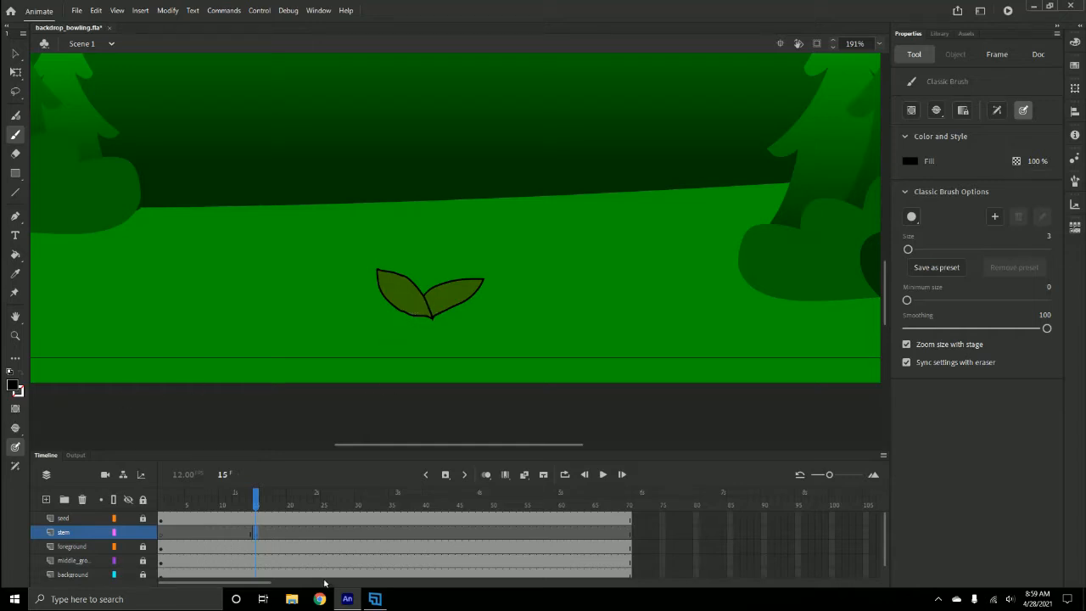
pyautogui.click(114, 519)
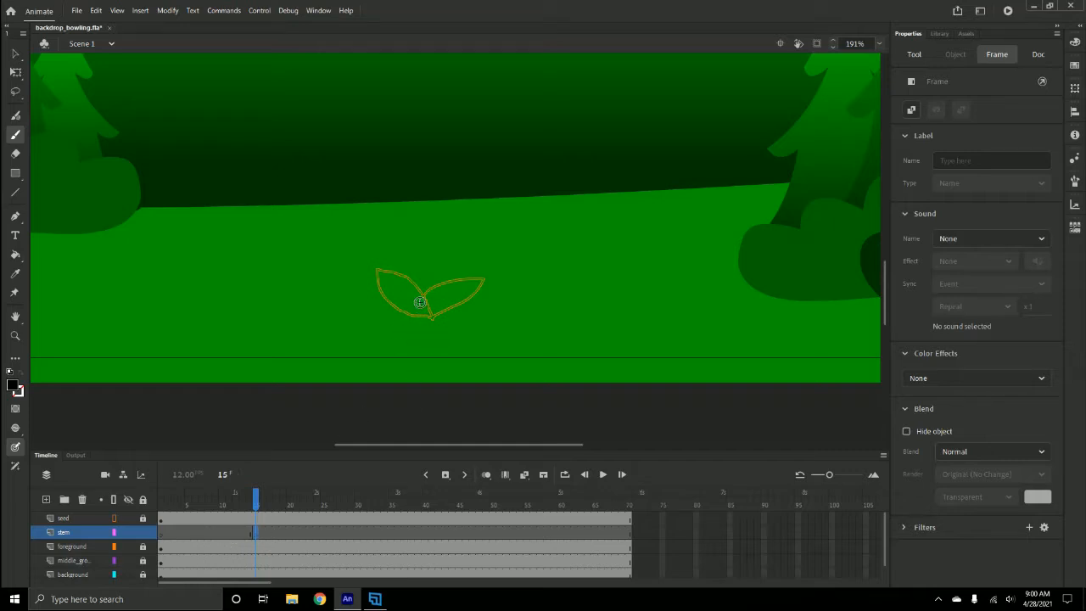
pyautogui.moveTo(419, 302); pyautogui.dragTo(409, 114)
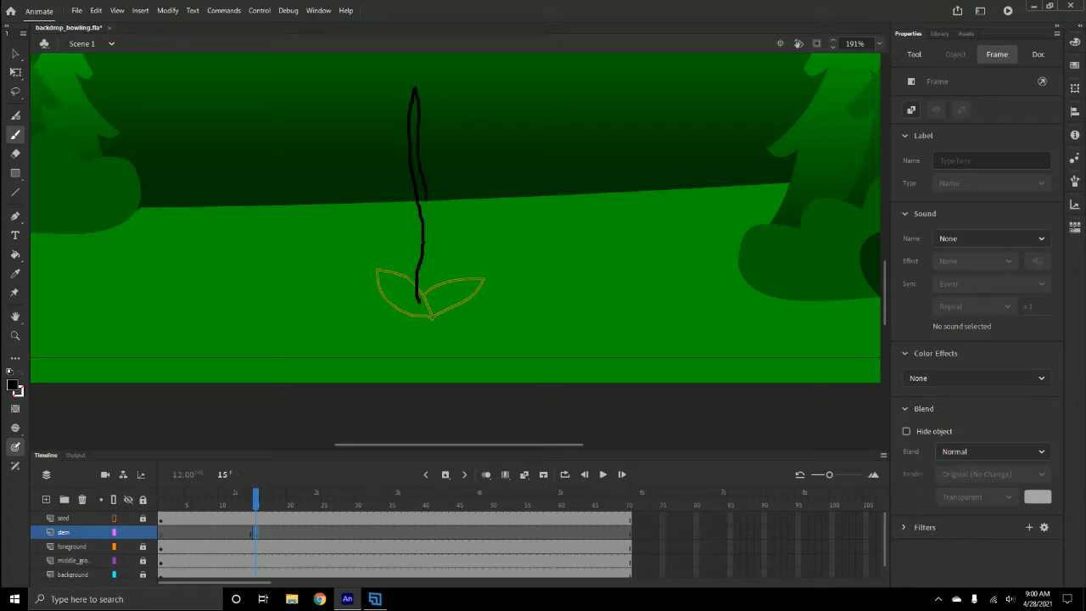
pyautogui.moveTo(425, 201)
pyautogui.mouseDown()
pyautogui.moveTo(433, 252)
pyautogui.moveTo(419, 302)
pyautogui.mouseUp()
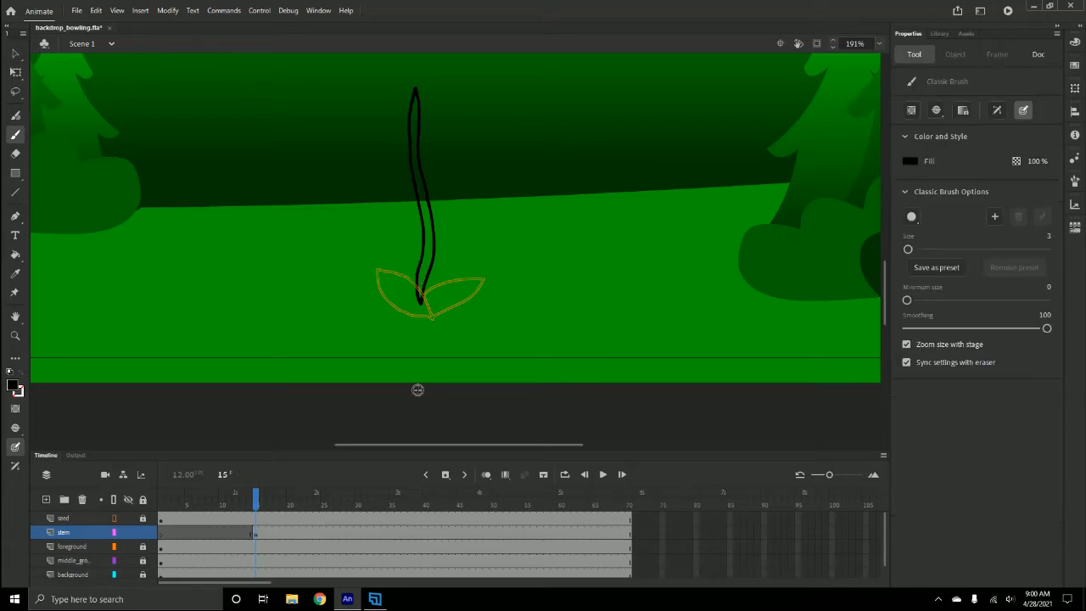
# - Fill the stem's interior with the leaves' olive green (#336600) using the Paint Bucket
pyautogui.click(14, 255)
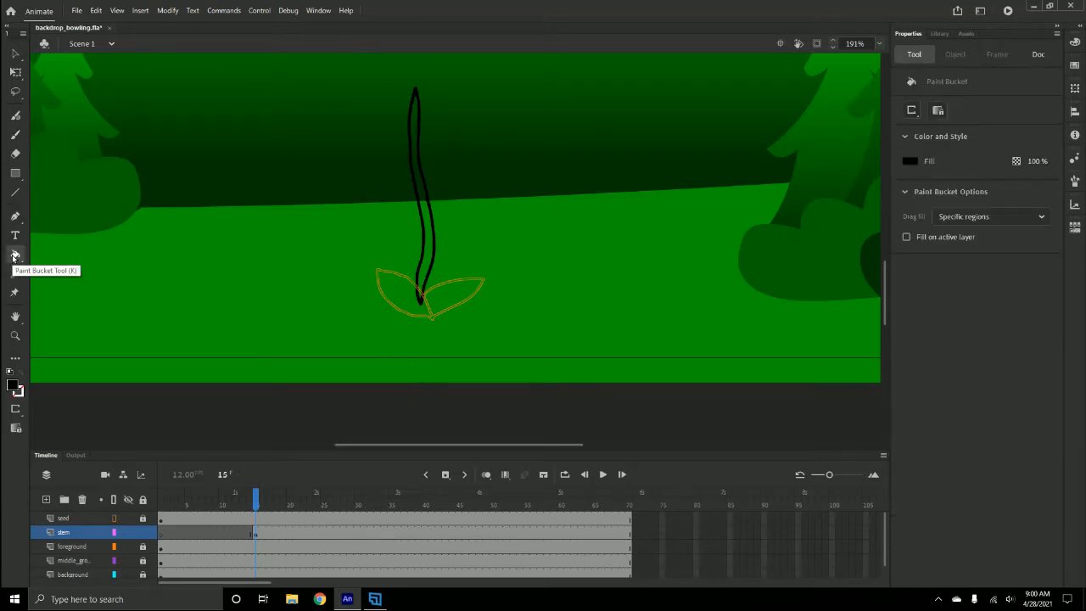
pyautogui.click(14, 386)
pyautogui.click(14, 385)
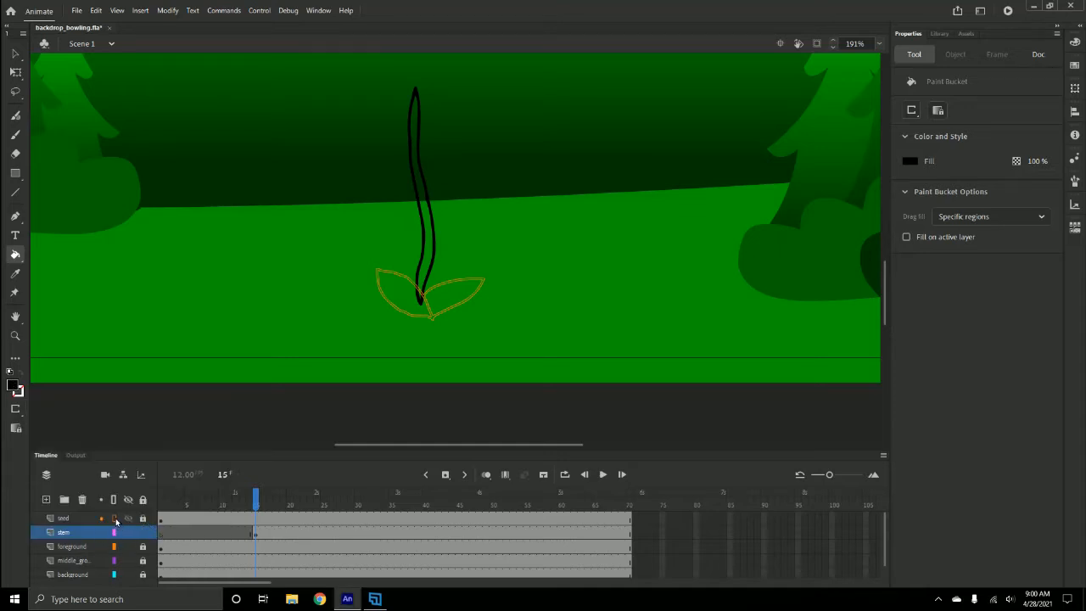
pyautogui.click(115, 519)
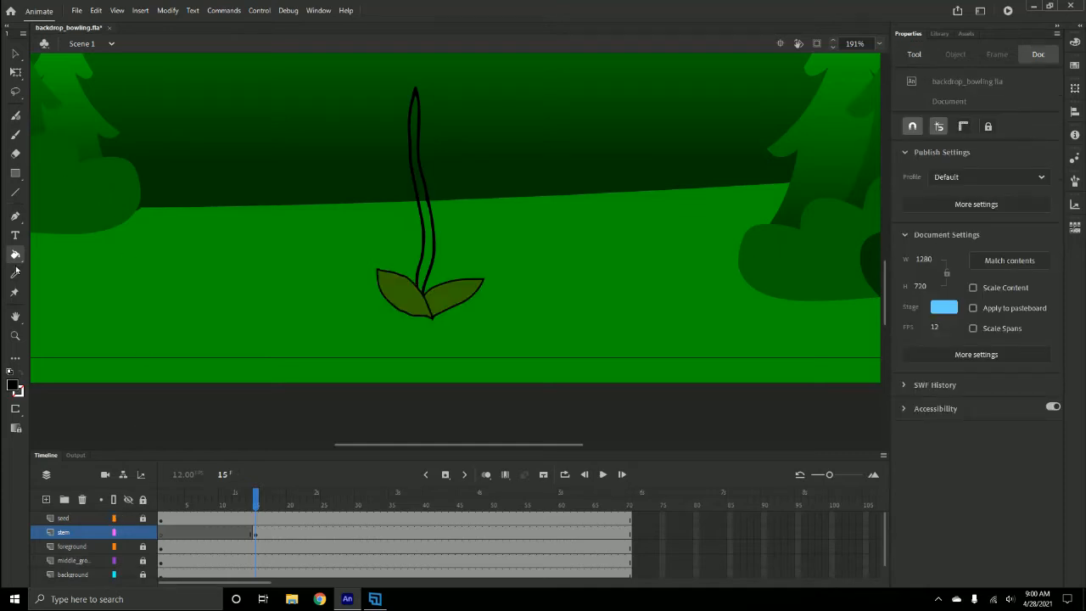
pyautogui.click(12, 386)
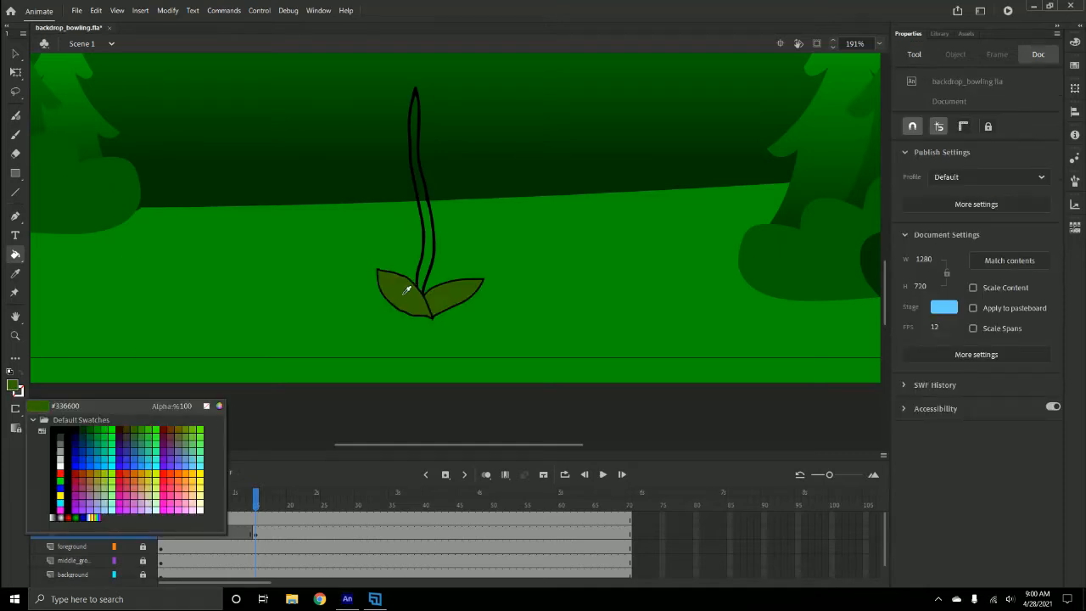
pyautogui.click(407, 290)
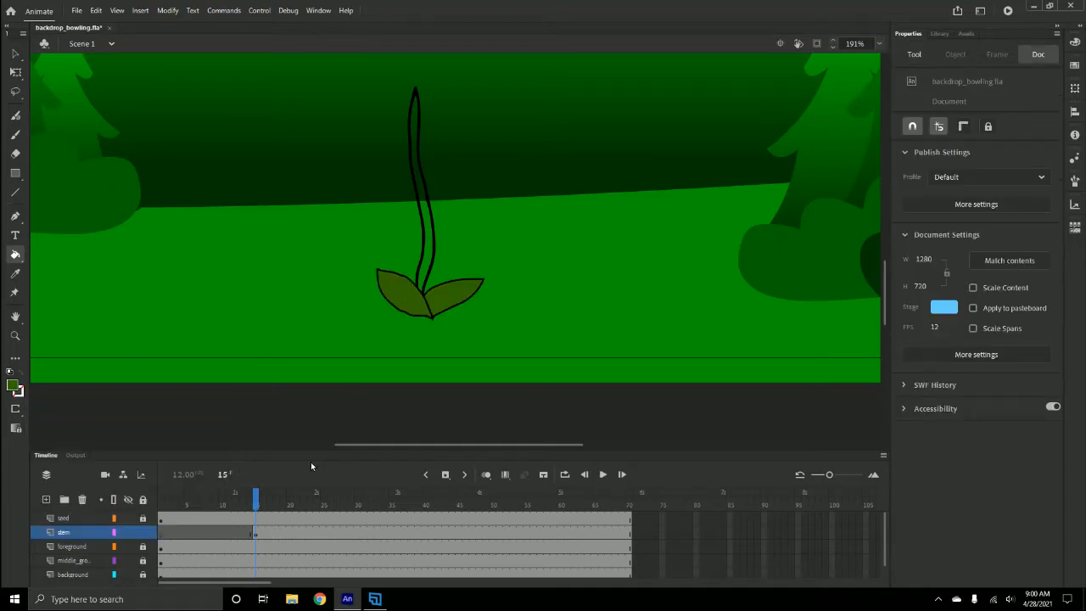
pyautogui.click(431, 220)
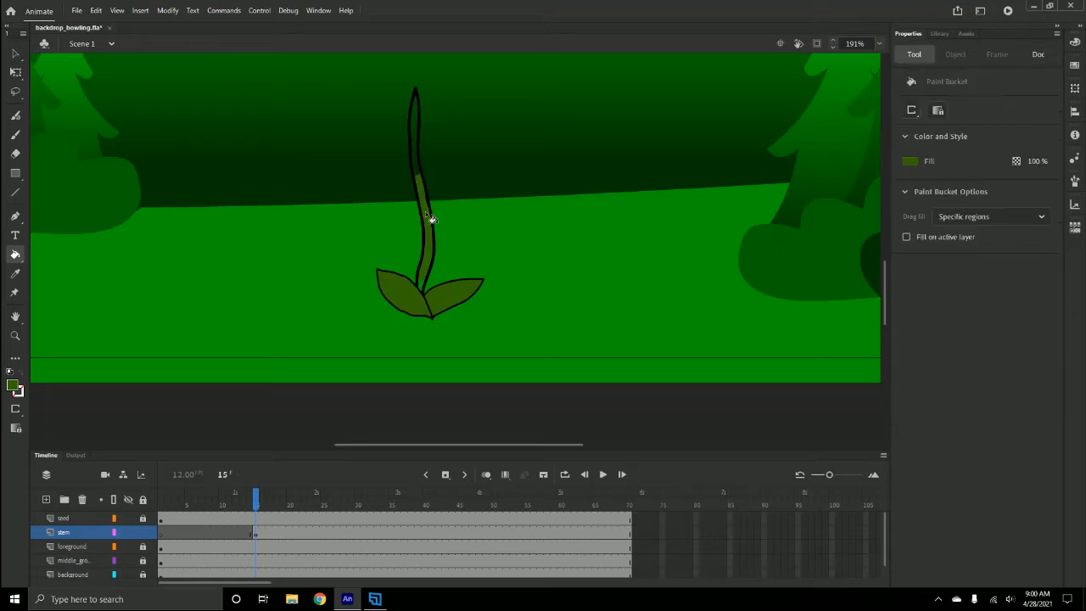
pyautogui.click(419, 166)
pyautogui.click(419, 135)
# - Insert a keyframe at frame 27 on the stem layer
pyautogui.click(16, 53)
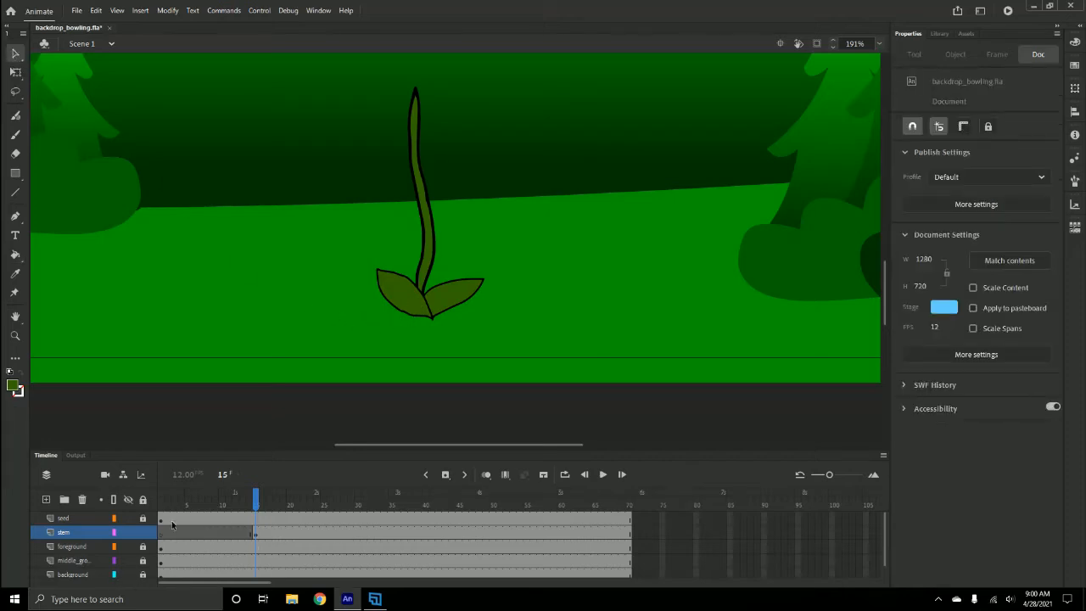
pyautogui.click(143, 533)
pyautogui.click(256, 535)
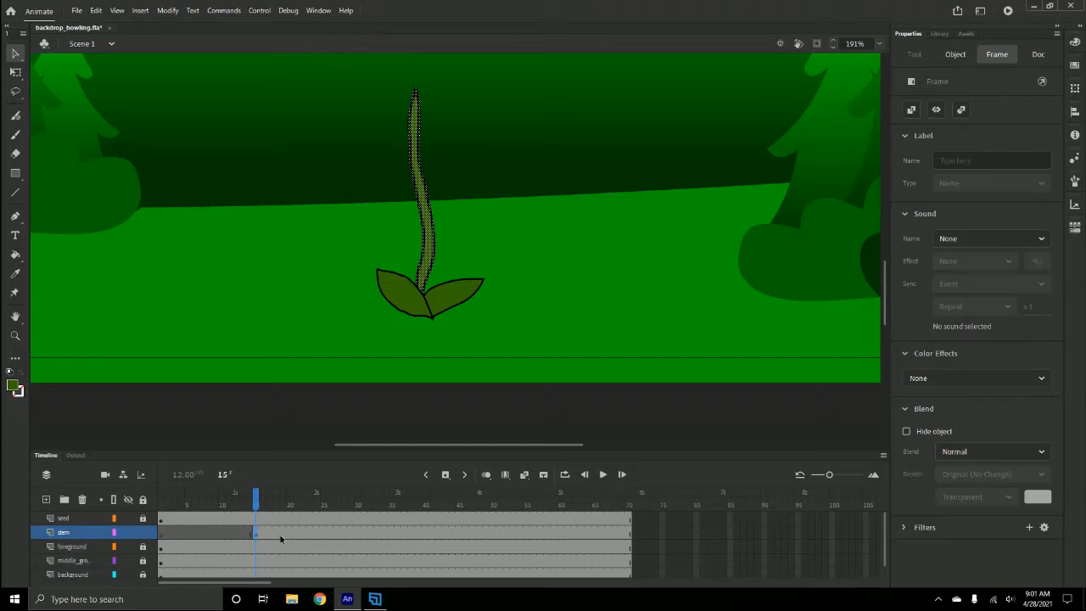
pyautogui.click(340, 531)
pyautogui.rightClick(337, 534)
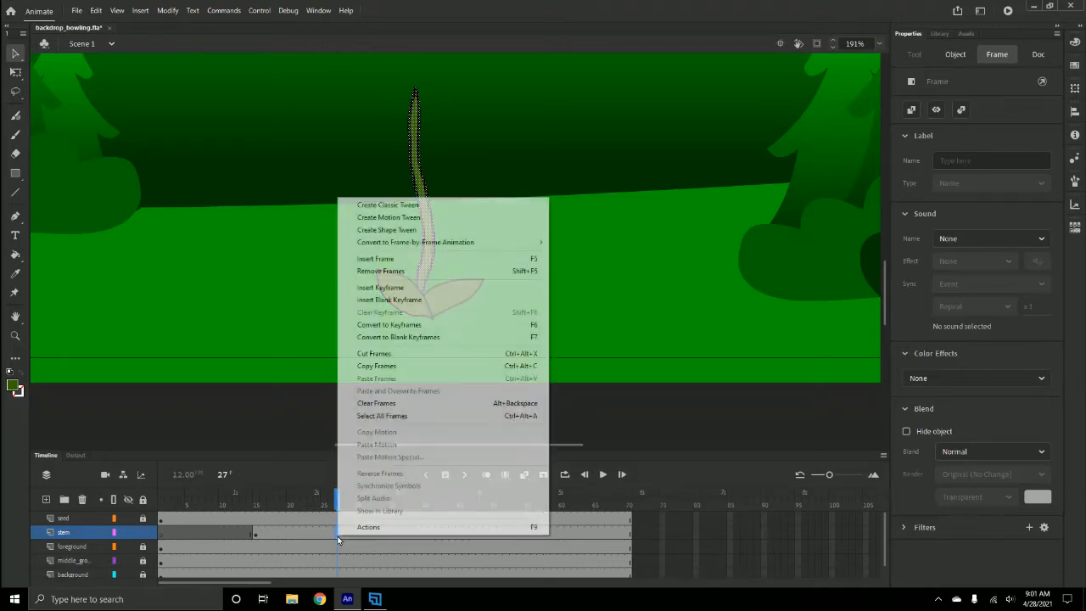
pyautogui.click(386, 288)
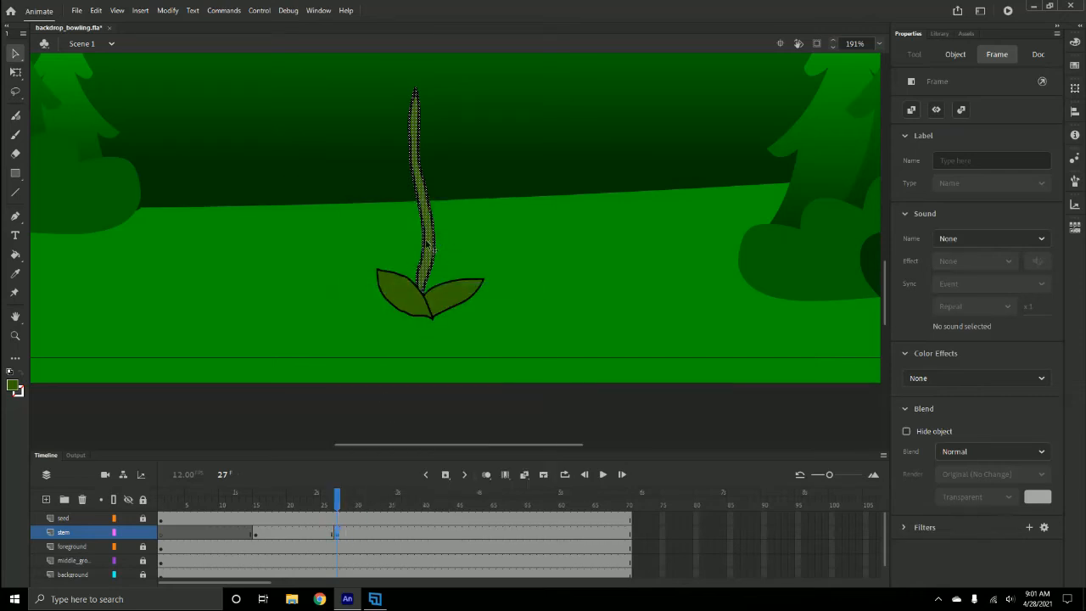
# - On frame 15, shrink the stem vertically to about 52 px tall with Free Transform
pyautogui.click(256, 533)
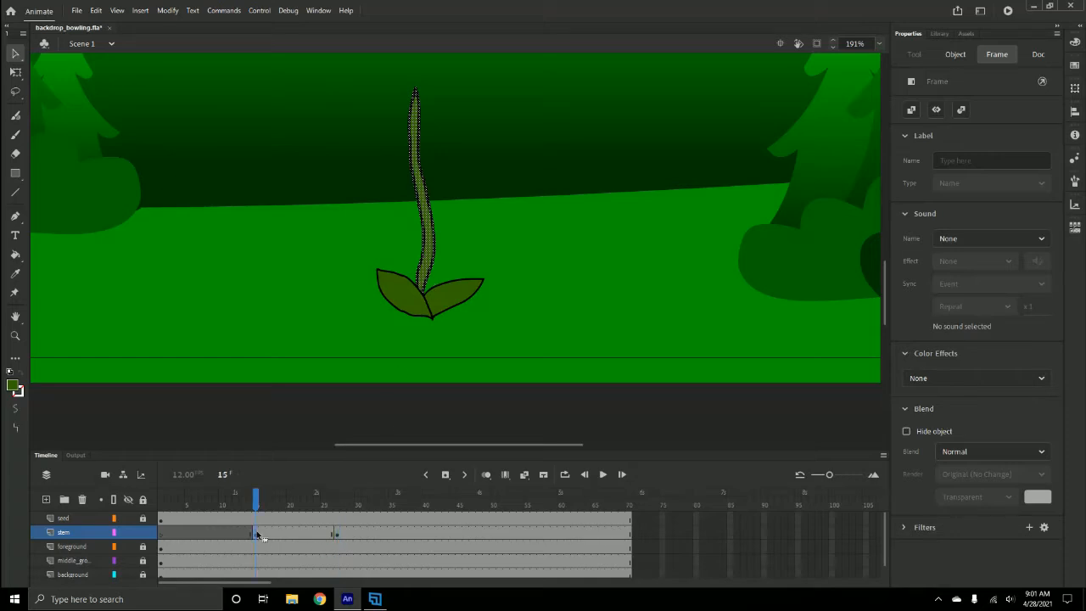
pyautogui.click(15, 72)
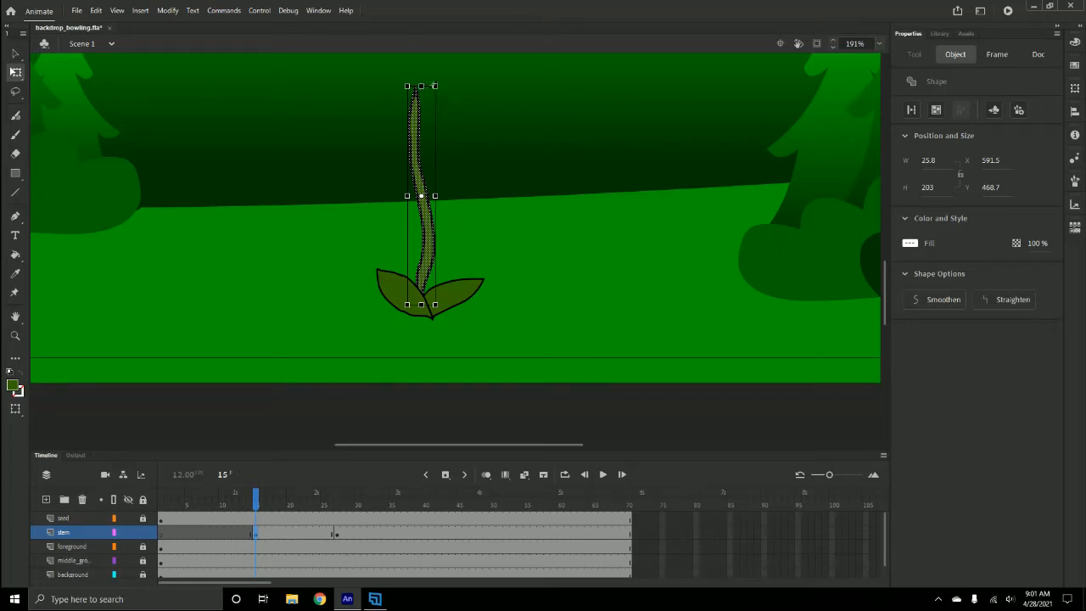
pyautogui.moveTo(421, 86); pyautogui.dragTo(425, 168)
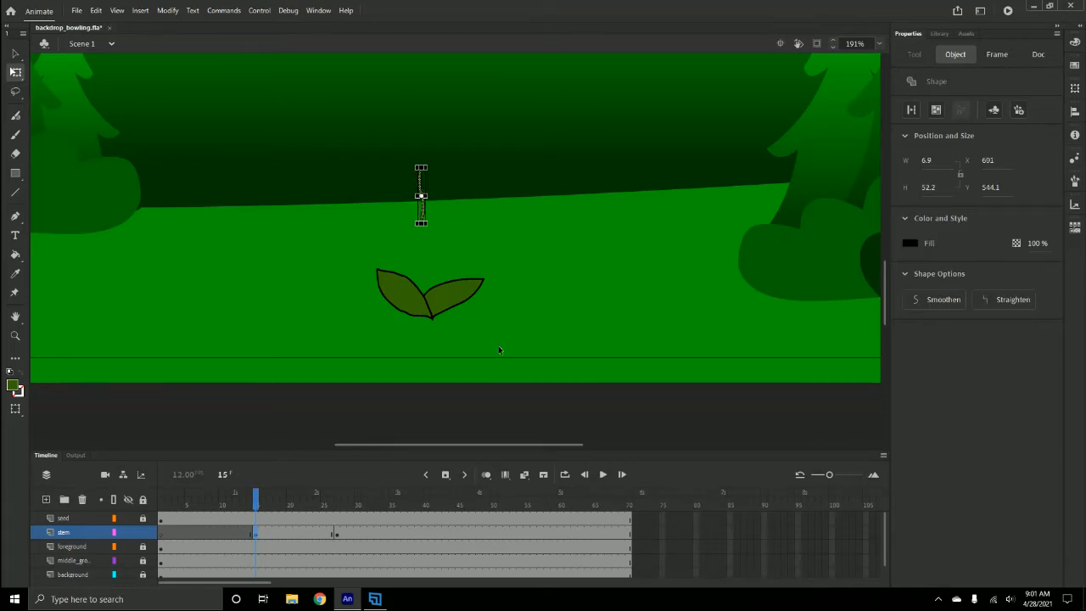
# - Move the shortened stem down toward the base of the leaves
pyautogui.hotkey('ctrl', '=')
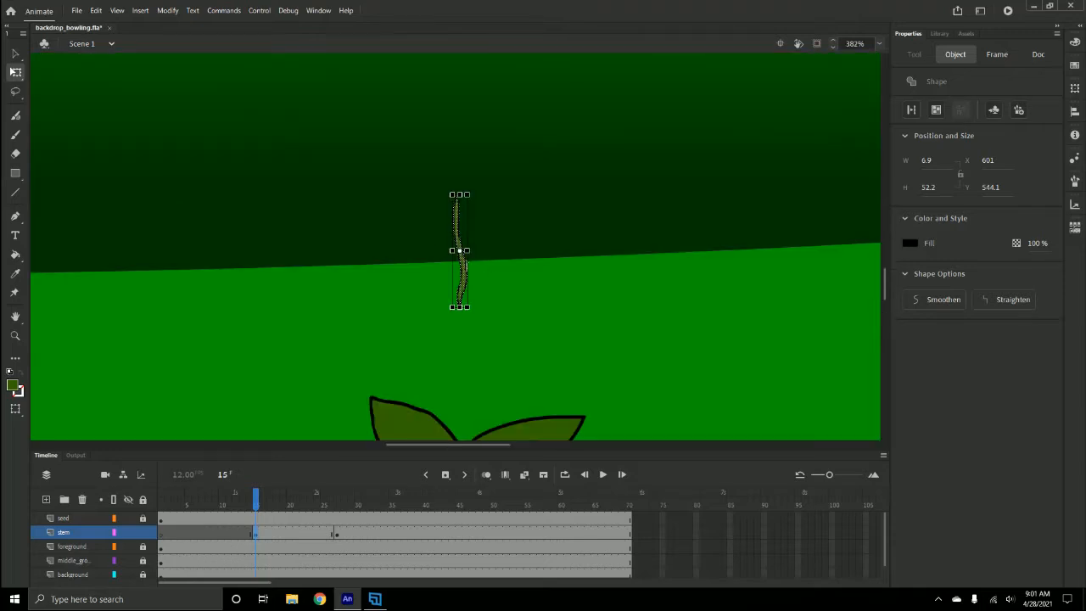
pyautogui.moveTo(465, 285); pyautogui.dragTo(464, 416)
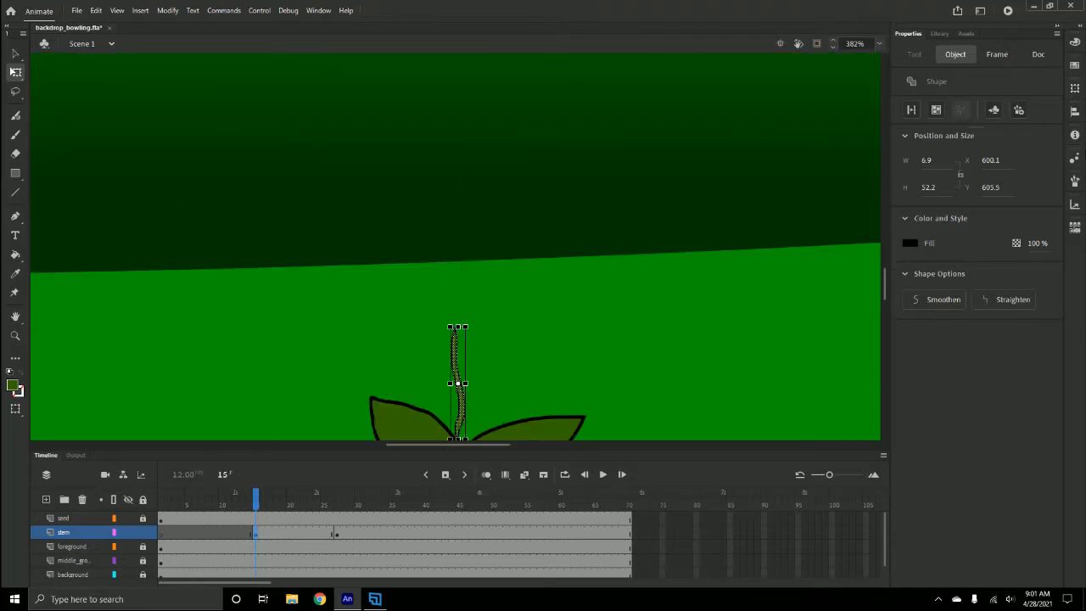
pyautogui.moveTo(885, 279); pyautogui.dragTo(887, 293)
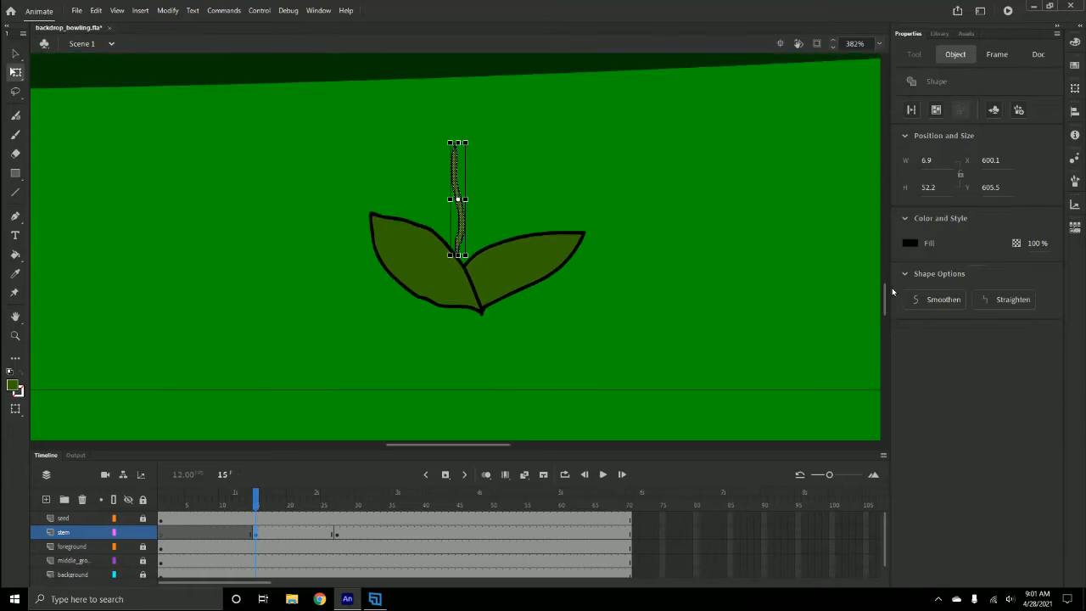
pyautogui.moveTo(459, 241); pyautogui.dragTo(459, 267)
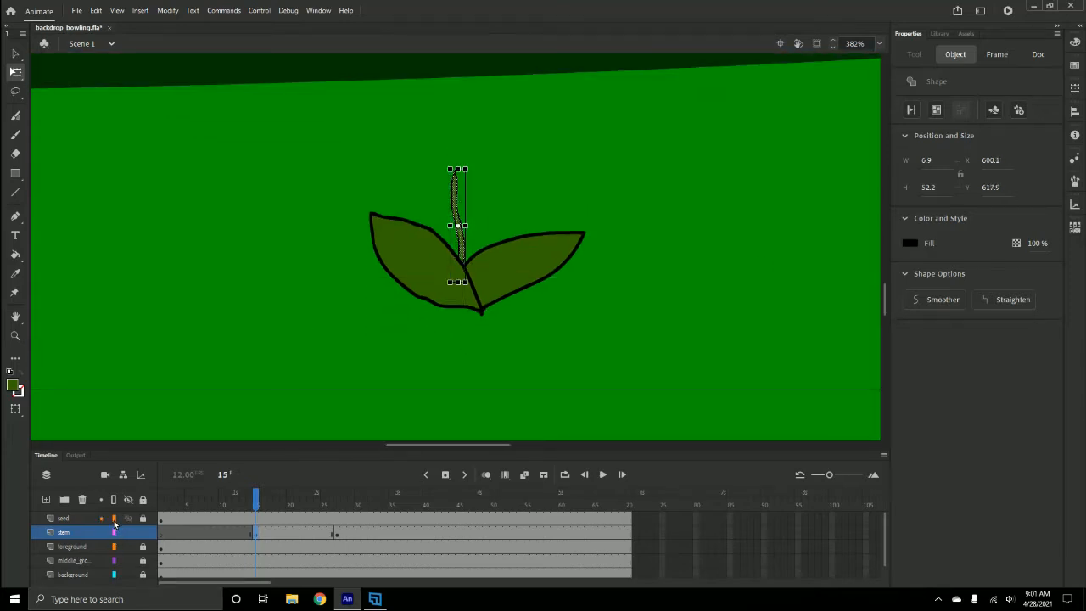
# - Show the seed layer as outlines and shrink the stem further to about 13 px tall
pyautogui.click(116, 518)
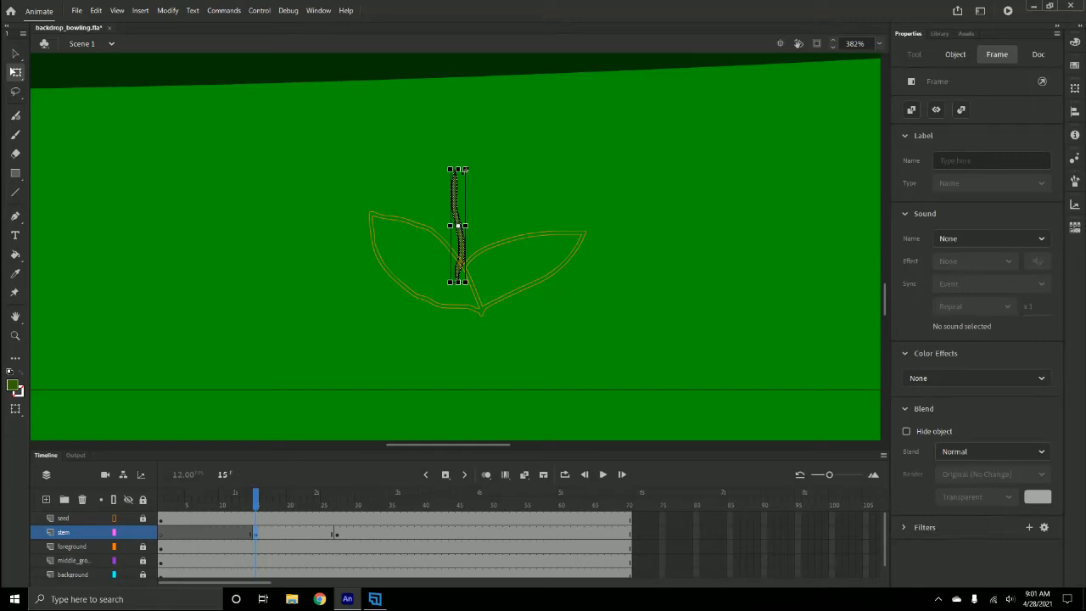
pyautogui.moveTo(465, 169); pyautogui.dragTo(458, 195)
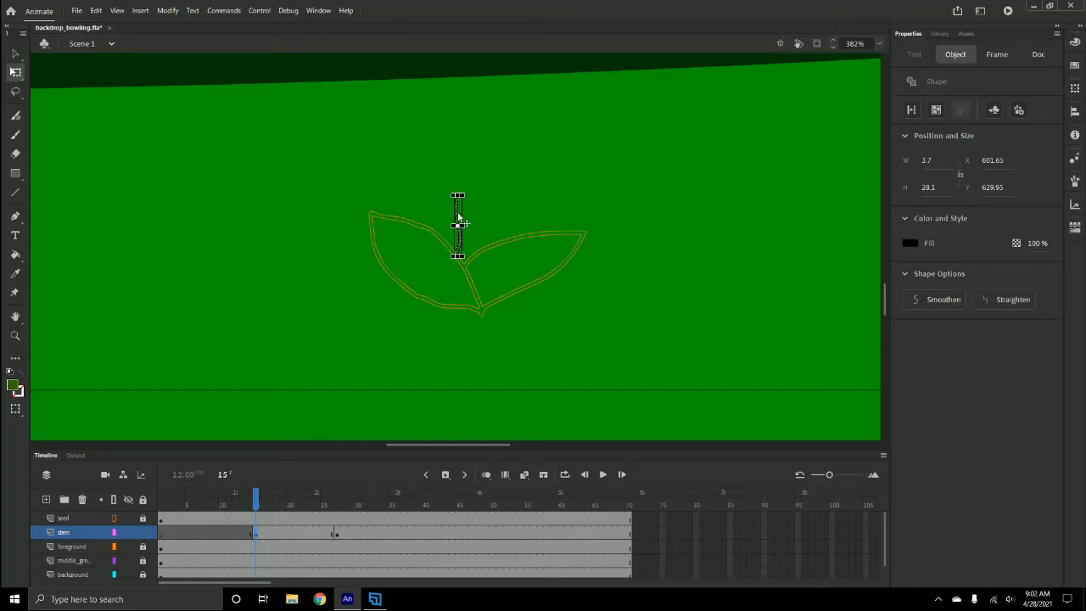
pyautogui.moveTo(458, 213); pyautogui.dragTo(457, 249)
# - Position the tiny stem in the notch between the two leaves
pyautogui.hotkey('ctrl', '=')
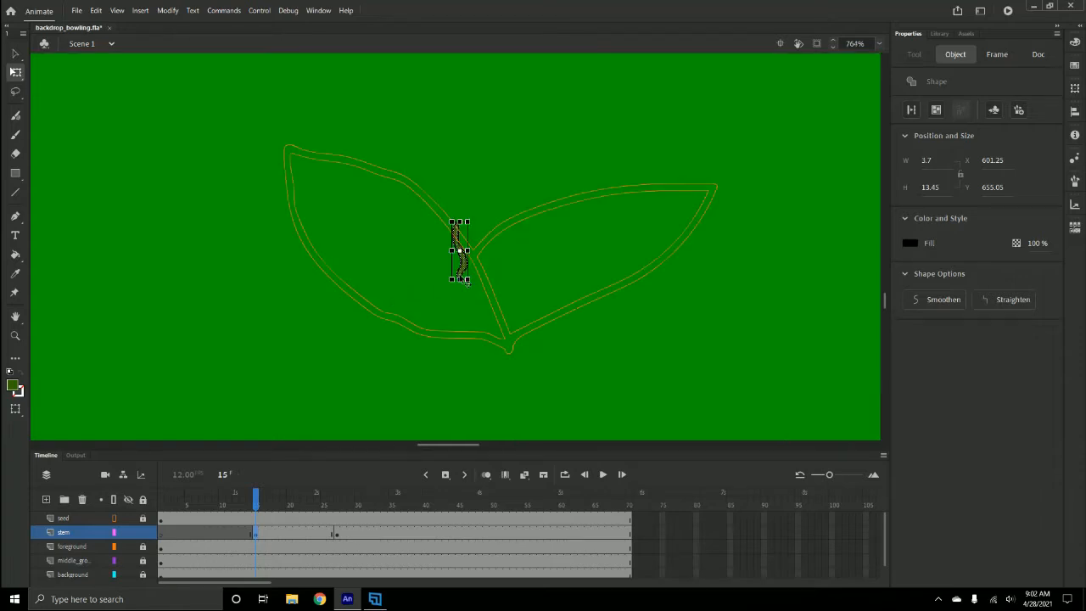
pyautogui.moveTo(458, 263); pyautogui.dragTo(480, 296)
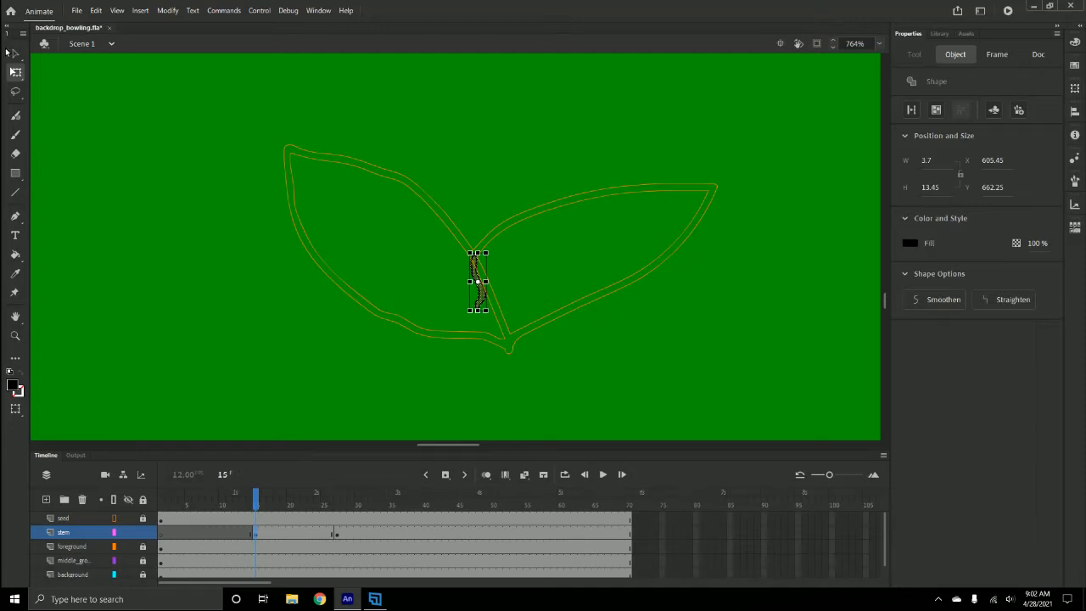
pyautogui.click(15, 53)
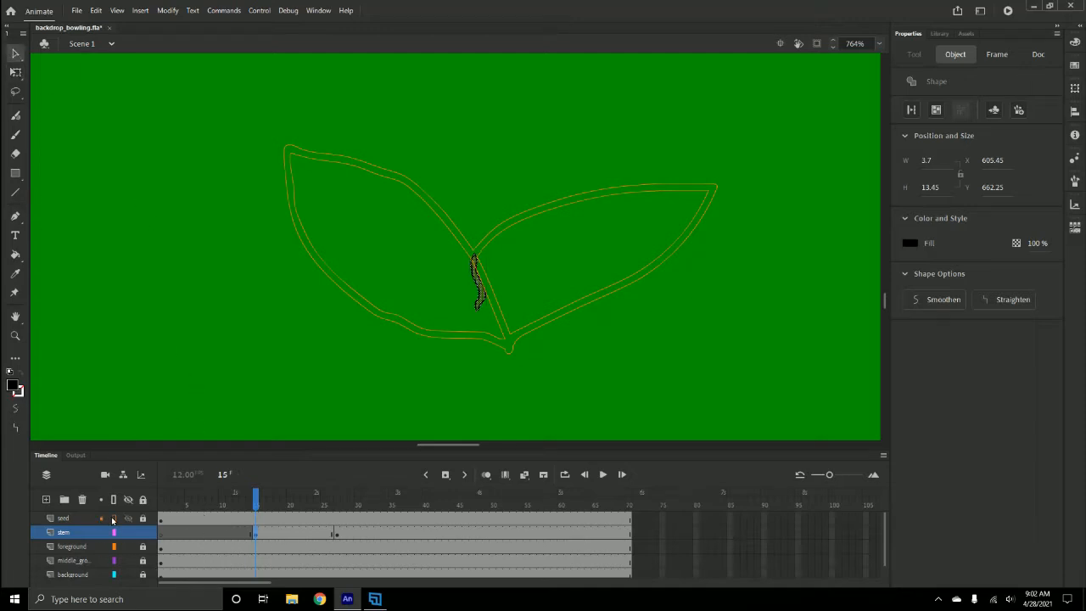
# - Restore the seed layer's normal display and create a shape tween on the stem between its two keyframes
pyautogui.click(113, 518)
pyautogui.moveTo(280, 533); pyautogui.dragTo(295, 531)
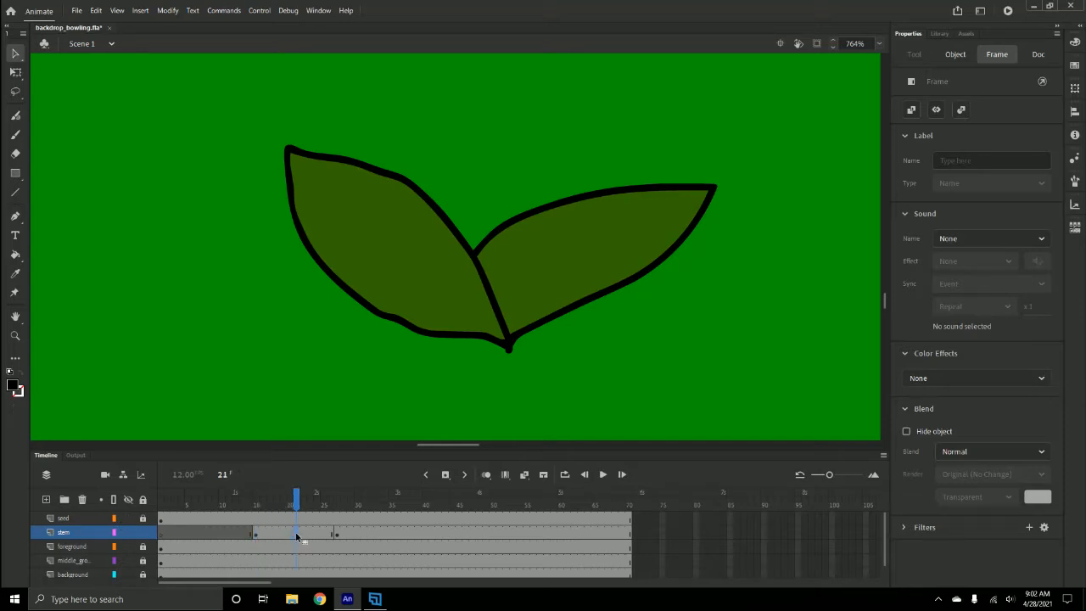
pyautogui.rightClick(298, 536)
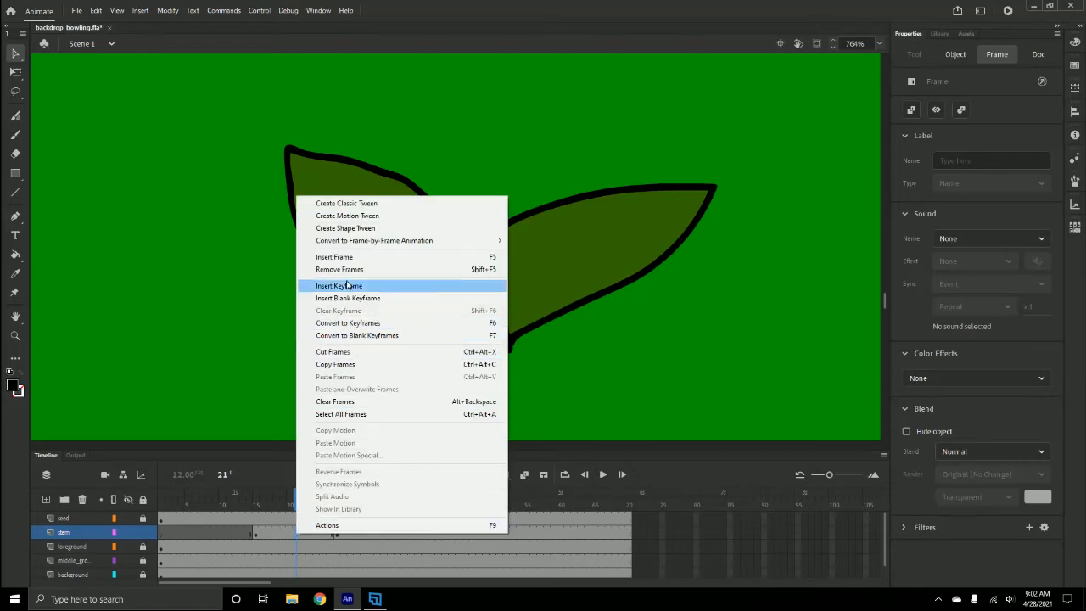
pyautogui.click(351, 229)
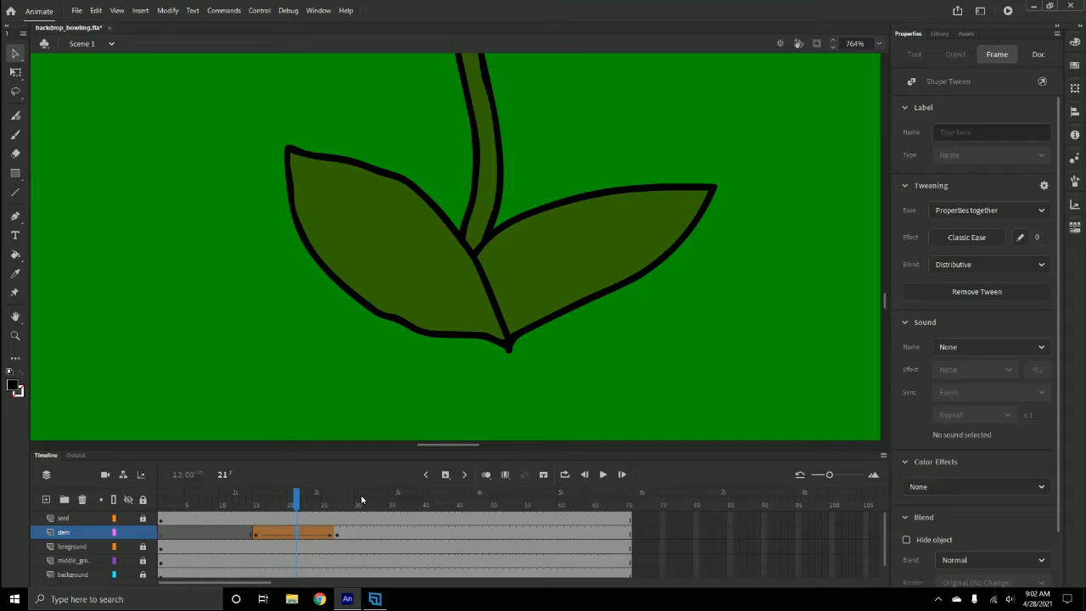
# - Fit the stage in the window and play the animation from frame 1
pyautogui.click(879, 43)
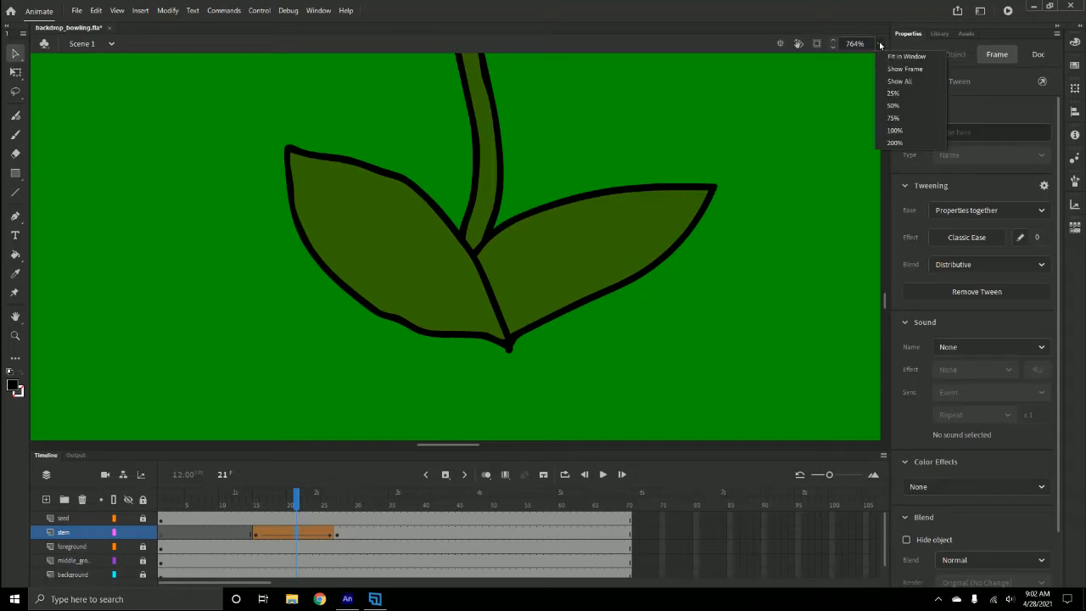
pyautogui.click(889, 57)
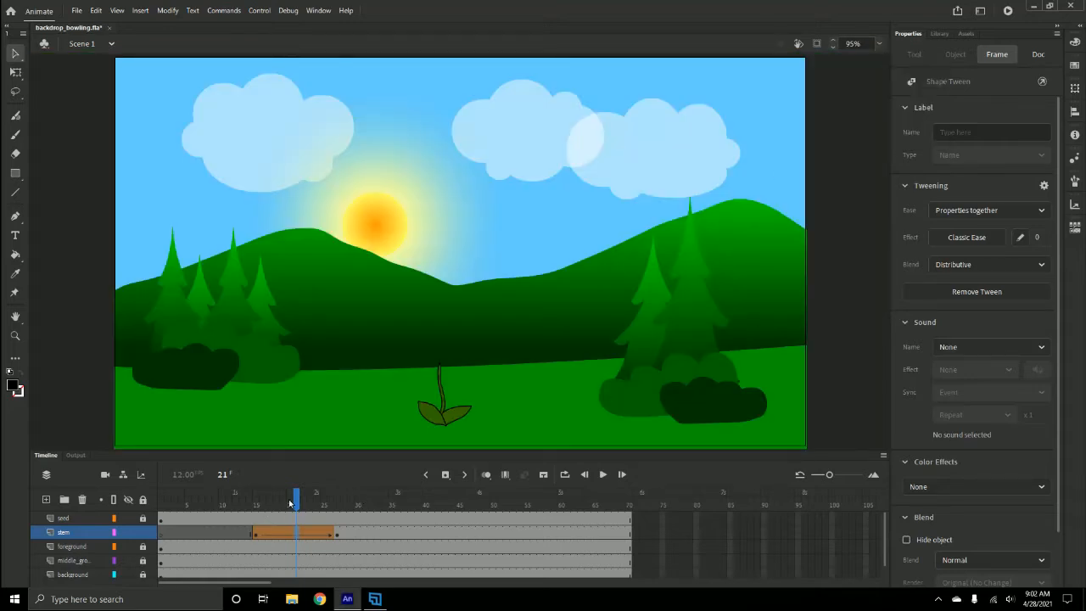
pyautogui.moveTo(297, 501); pyautogui.dragTo(140, 518)
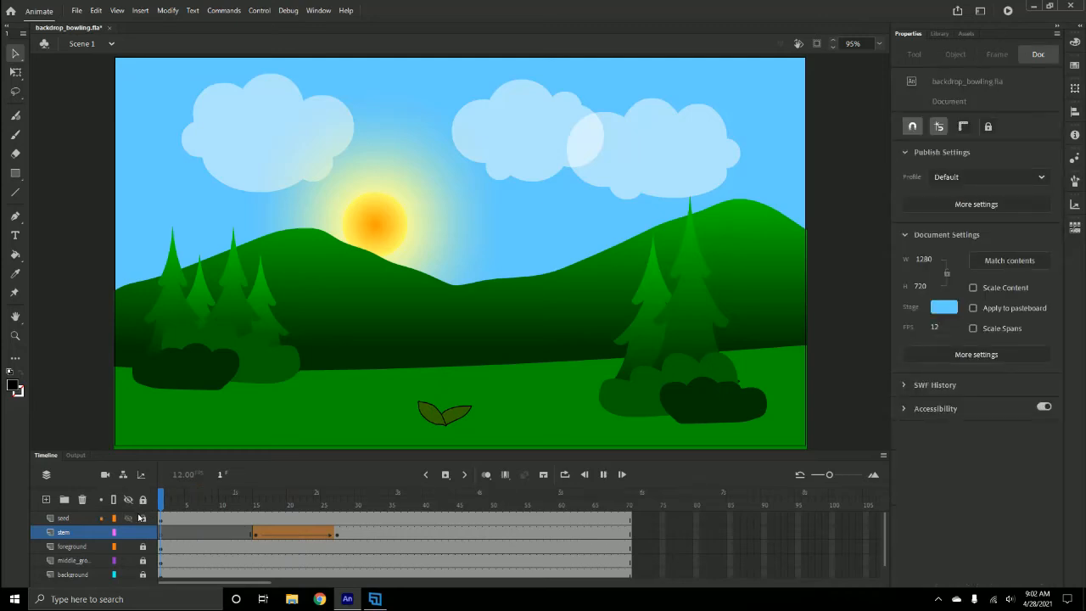
pyautogui.press('Return')
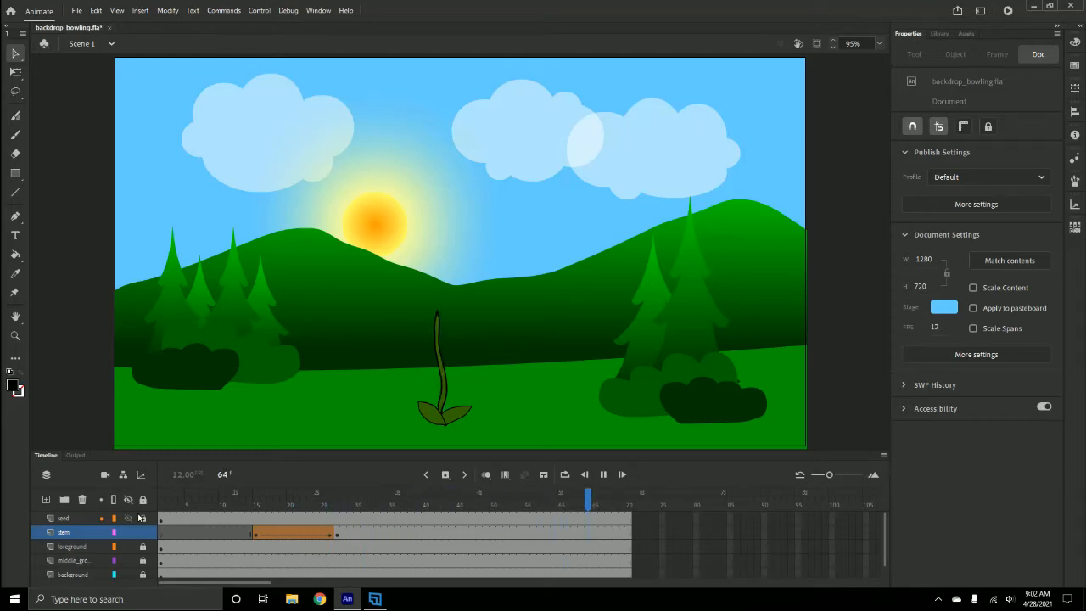
# - Lock the stem layer and add a new layer above it named flower
pyautogui.click(81, 532)
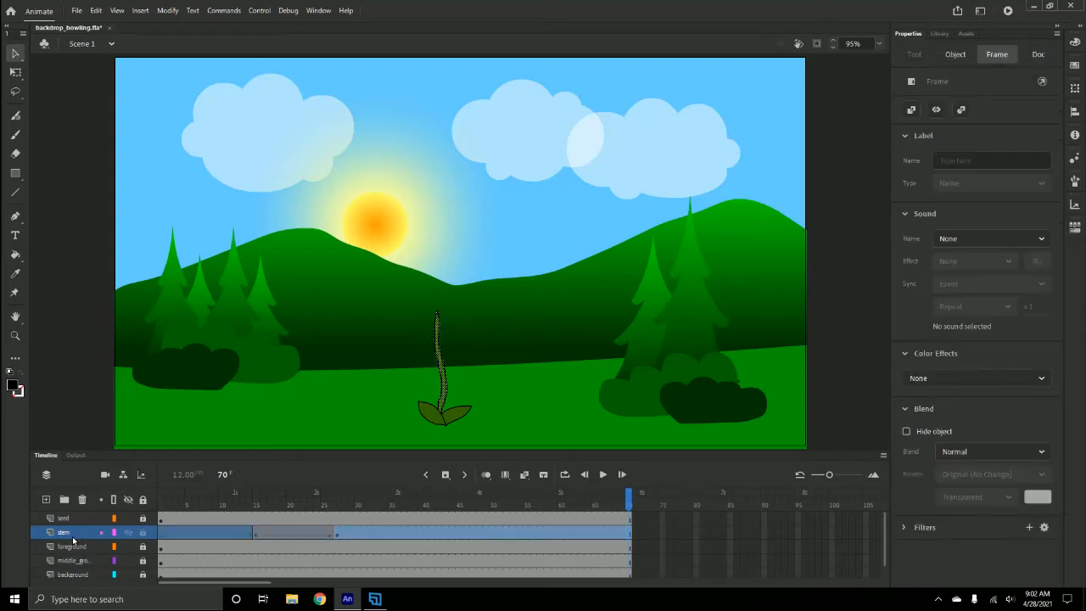
pyautogui.hotkey('ctrl', '=')
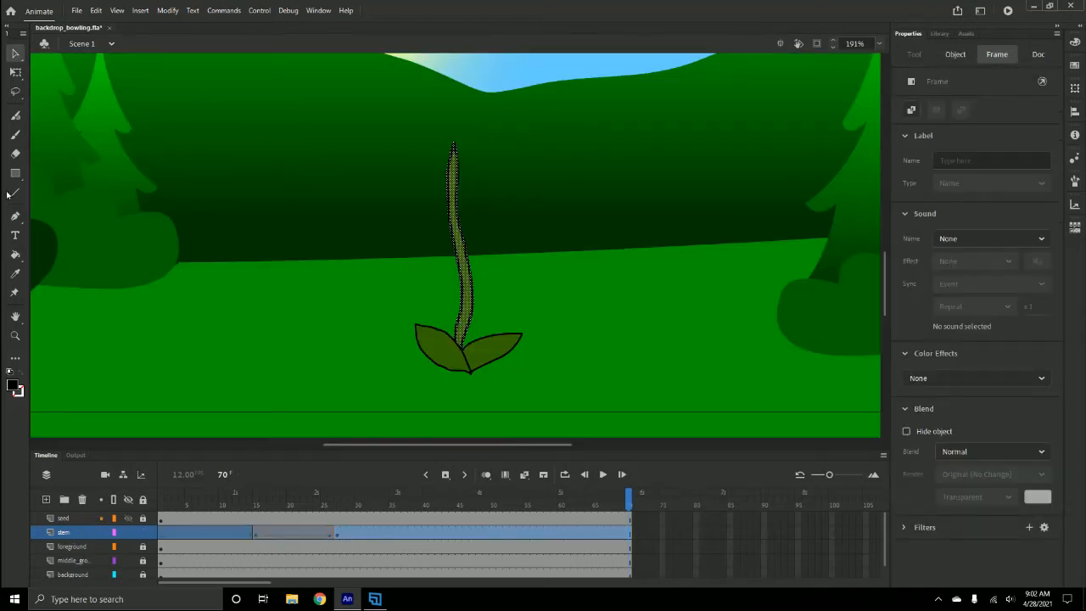
pyautogui.moveTo(885, 297); pyautogui.dragTo(884, 272)
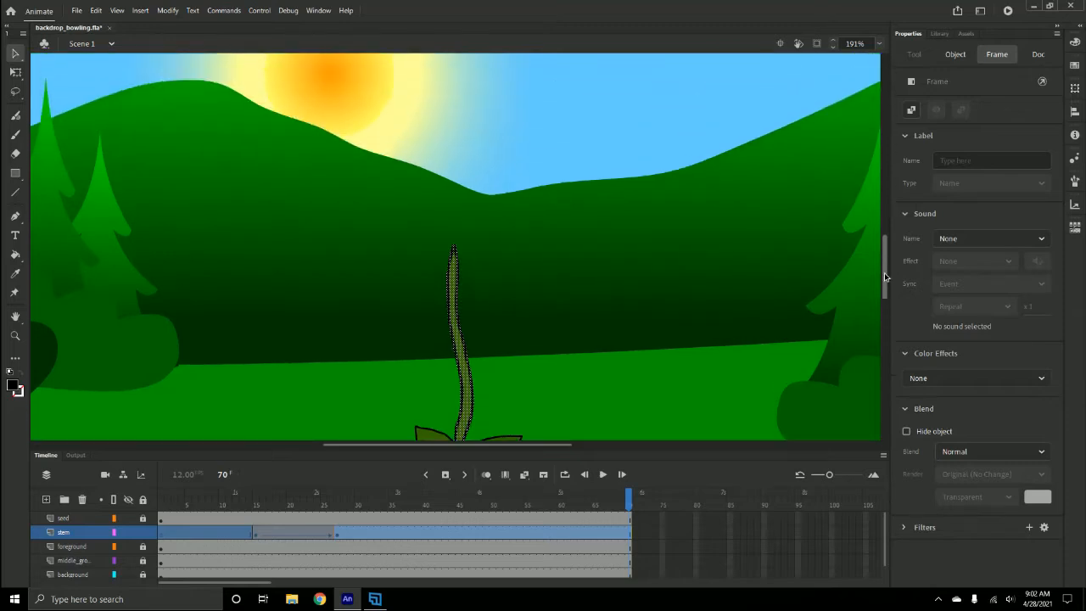
pyautogui.click(143, 533)
pyautogui.click(46, 500)
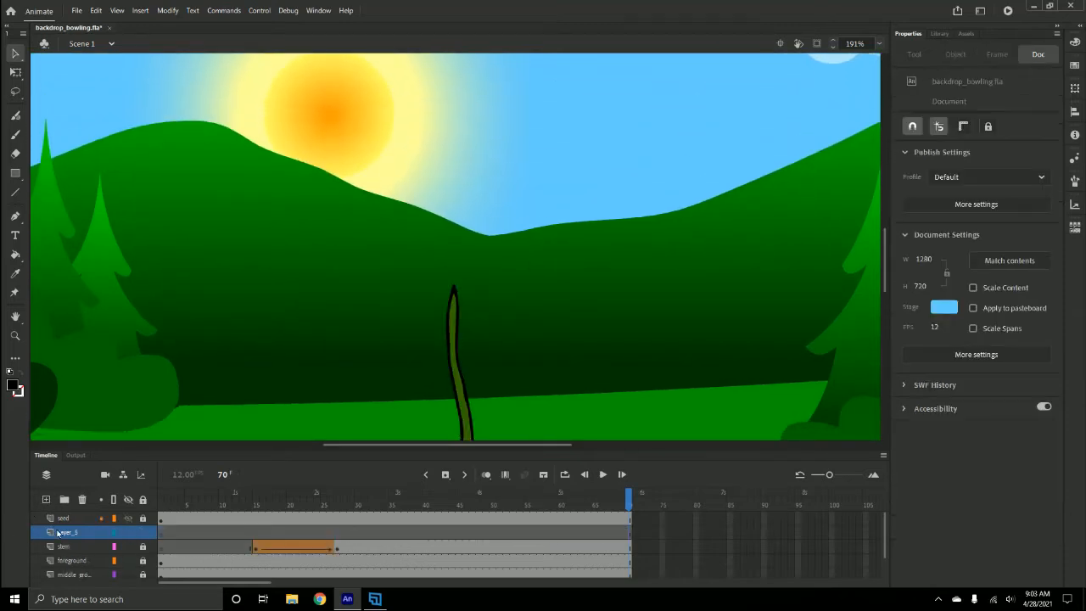
pyautogui.click(76, 533)
pyautogui.doubleClick(76, 533)
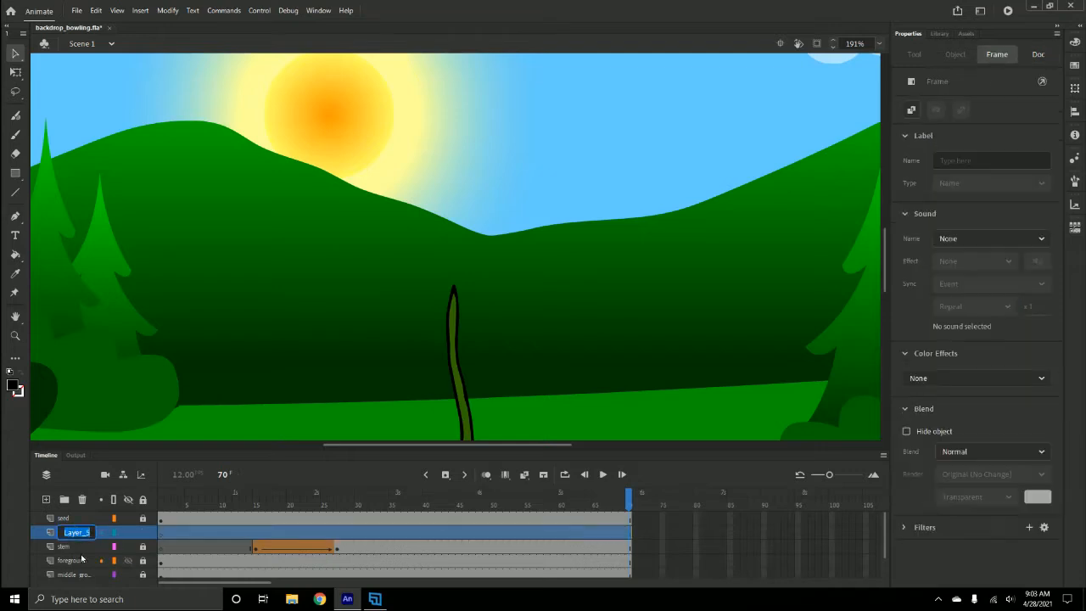
pyautogui.write('flower')
# - Draw a yellow #FFCC00 oval about 43 × 20 px above the stem tip and nudge it slightly down and left
pyautogui.click(15, 174)
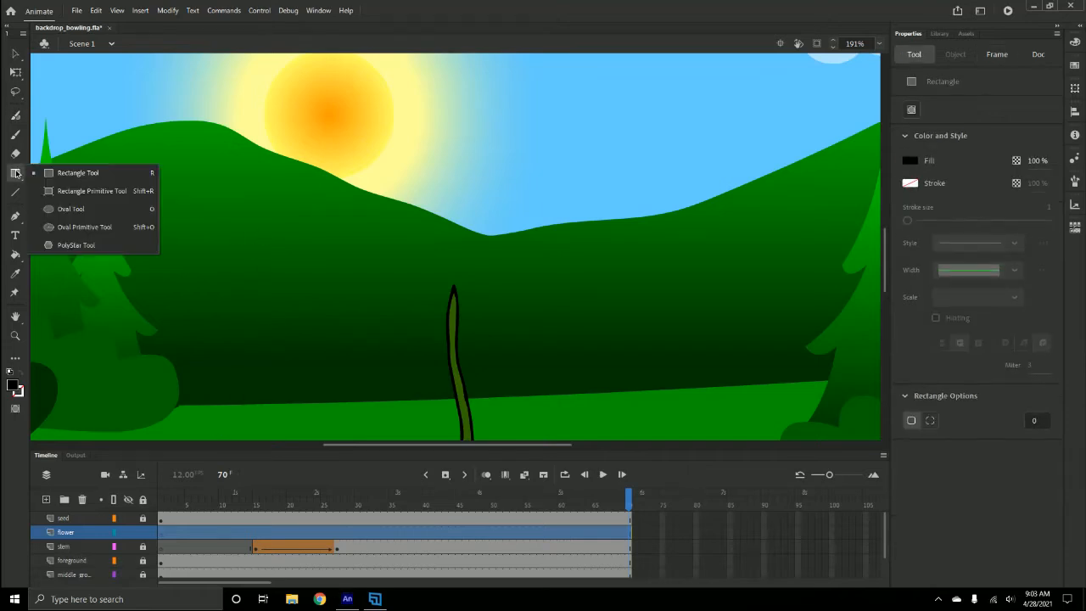
pyautogui.click(81, 209)
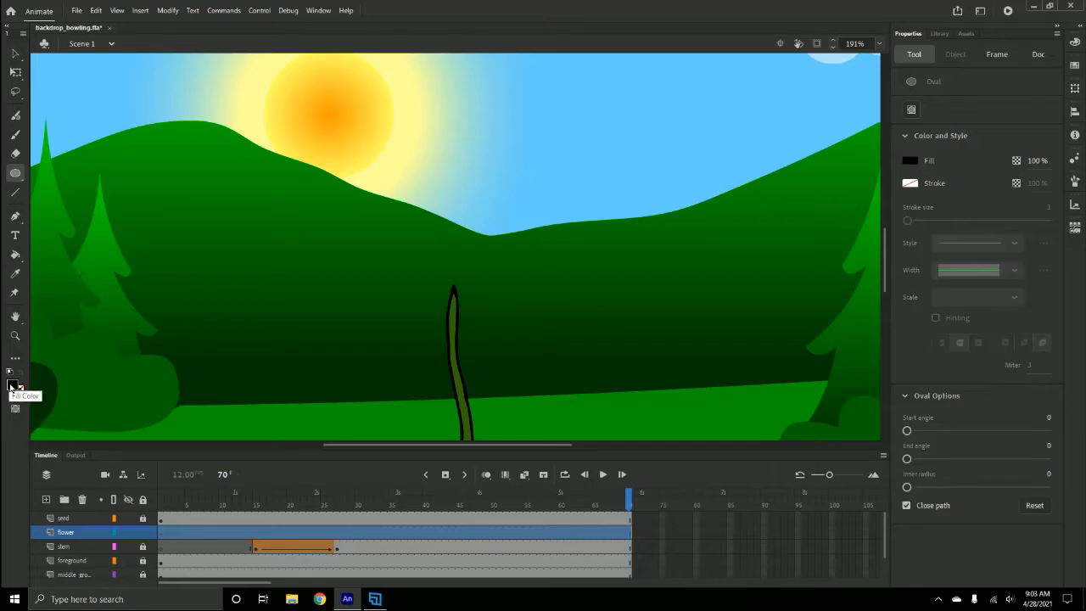
pyautogui.click(11, 386)
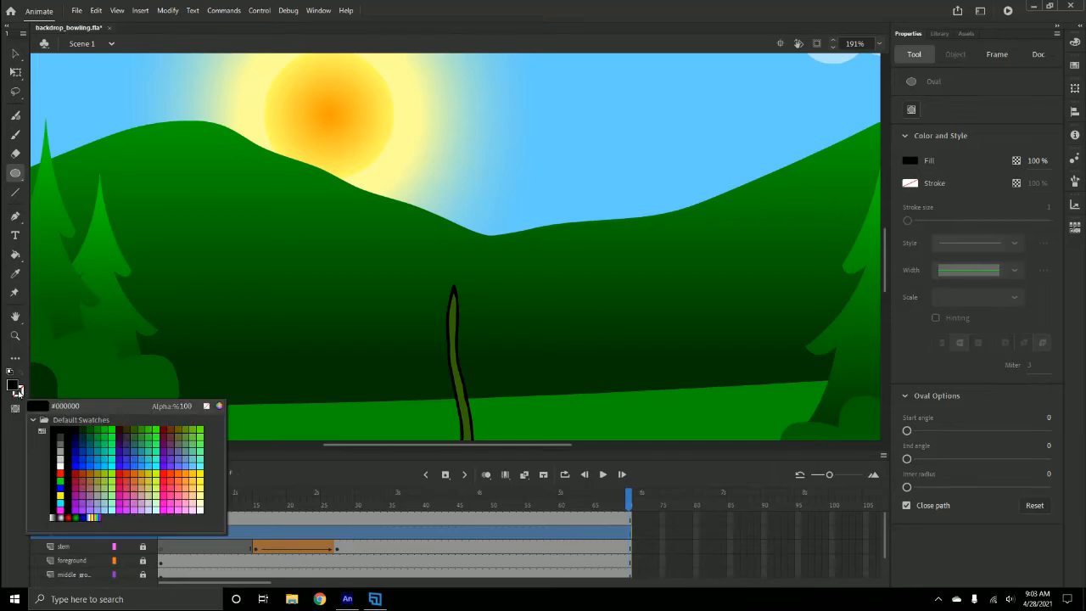
pyautogui.click(193, 471)
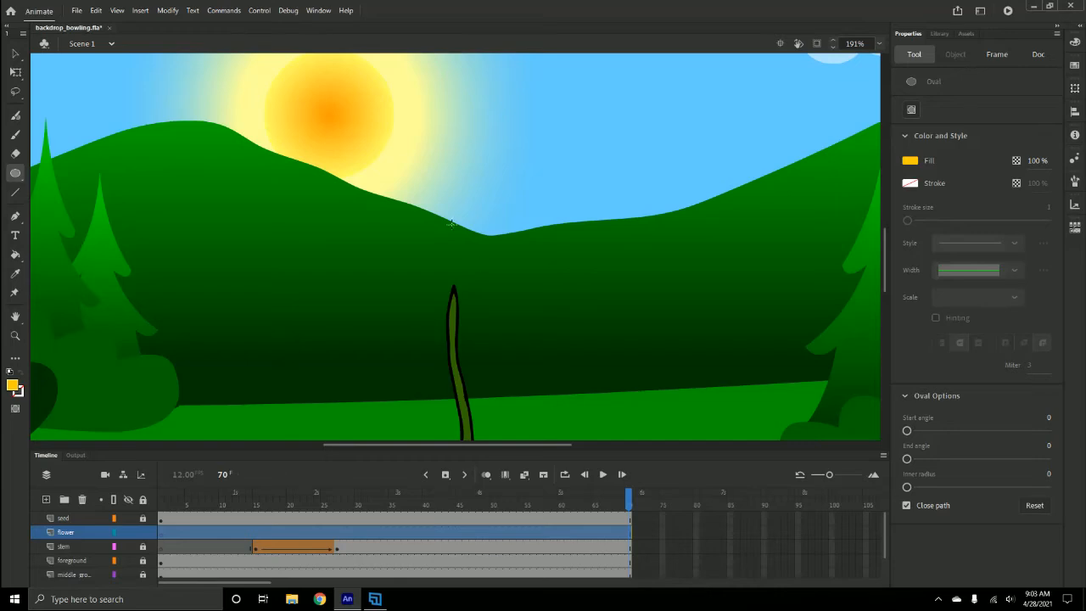
pyautogui.moveTo(442, 230); pyautogui.dragTo(488, 252)
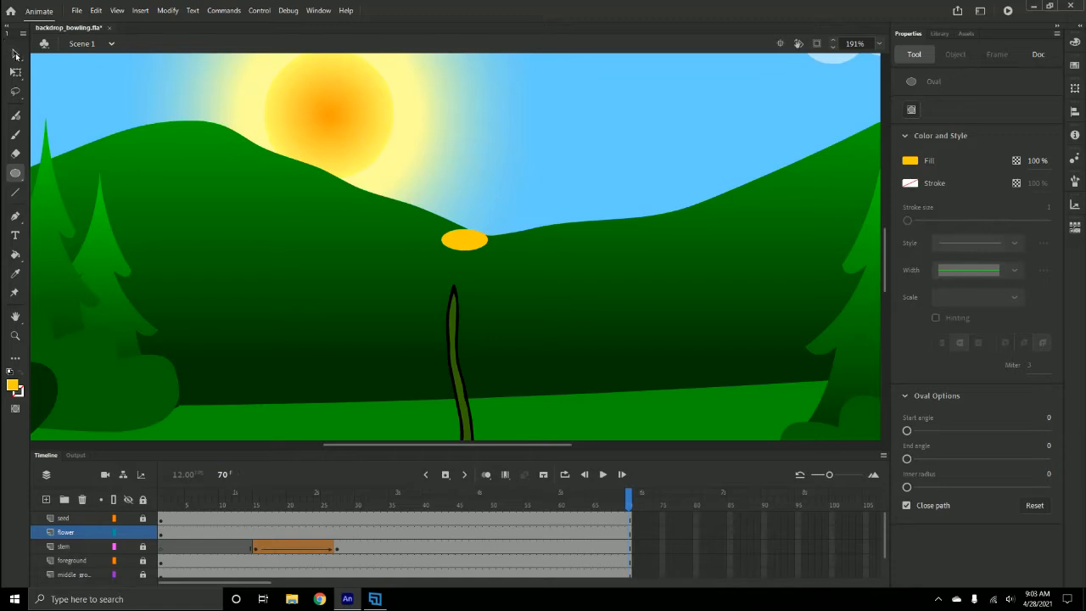
pyautogui.click(15, 53)
pyautogui.moveTo(481, 246); pyautogui.dragTo(468, 254)
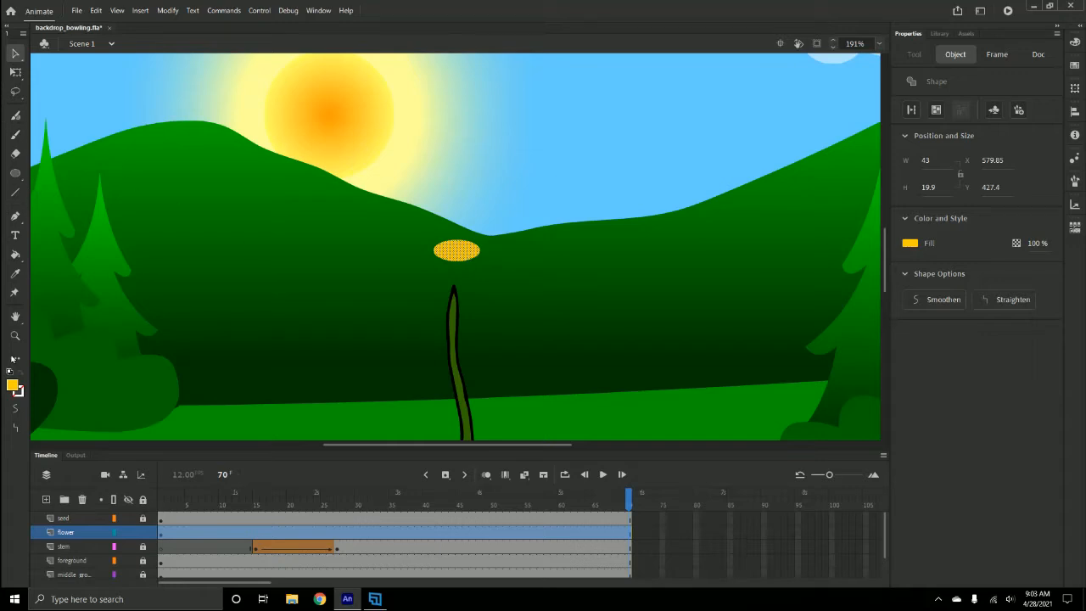
# - Draw a purple #6600CC oval about 58 × 37 px and move it right beside the yellow oval as a petal
pyautogui.click(15, 174)
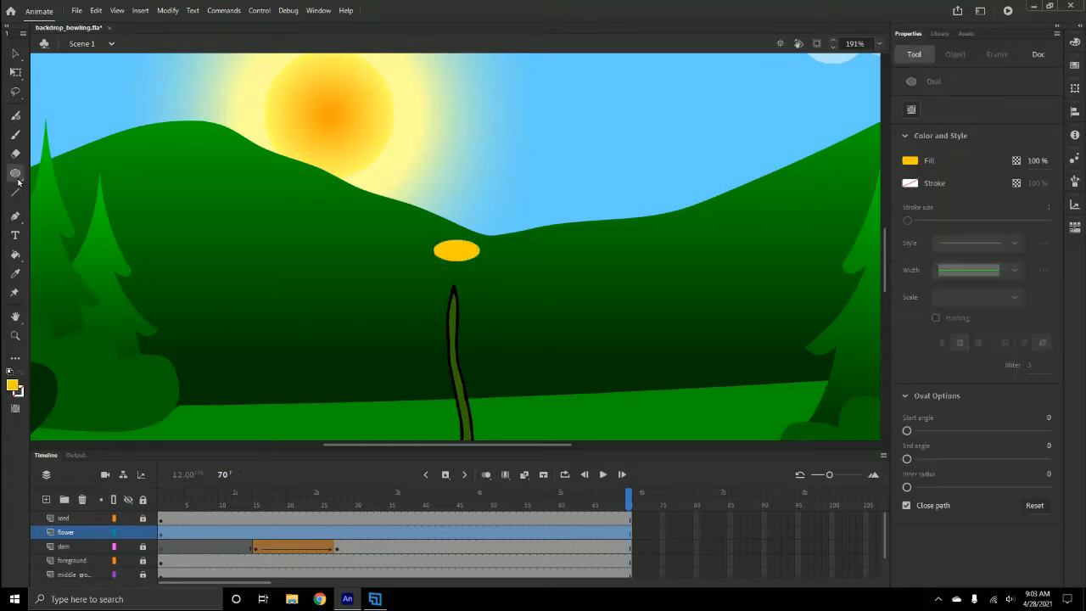
pyautogui.click(12, 386)
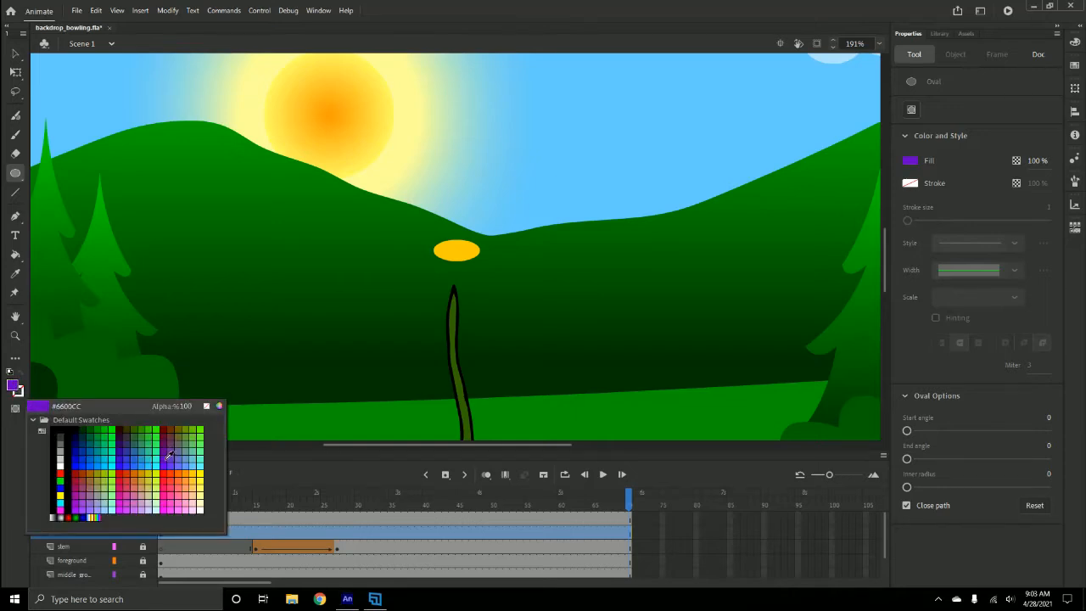
pyautogui.click(88, 507)
pyautogui.moveTo(559, 205); pyautogui.dragTo(618, 240)
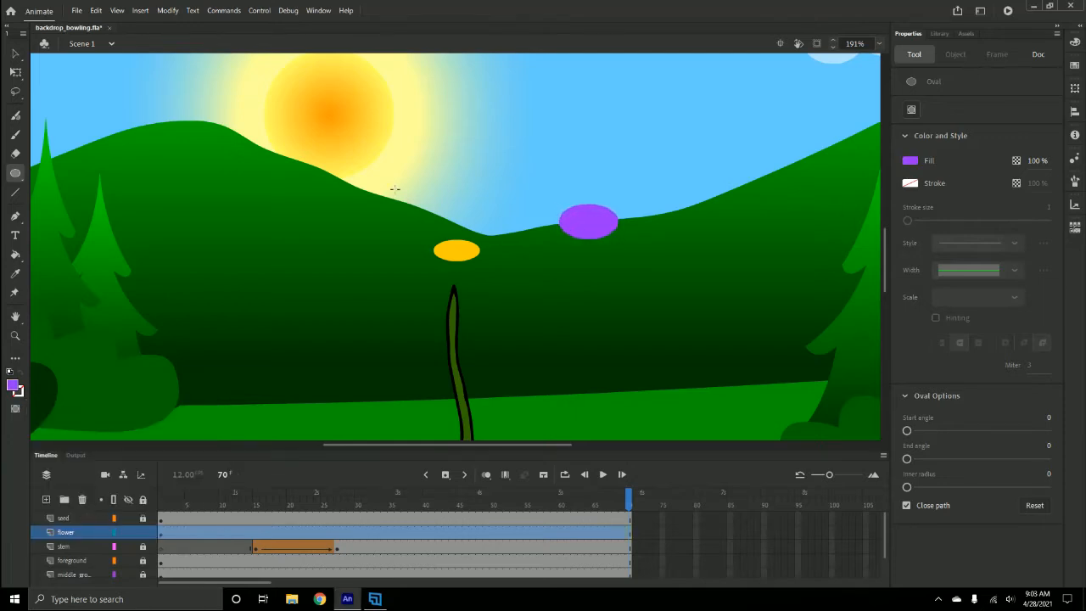
pyautogui.click(15, 54)
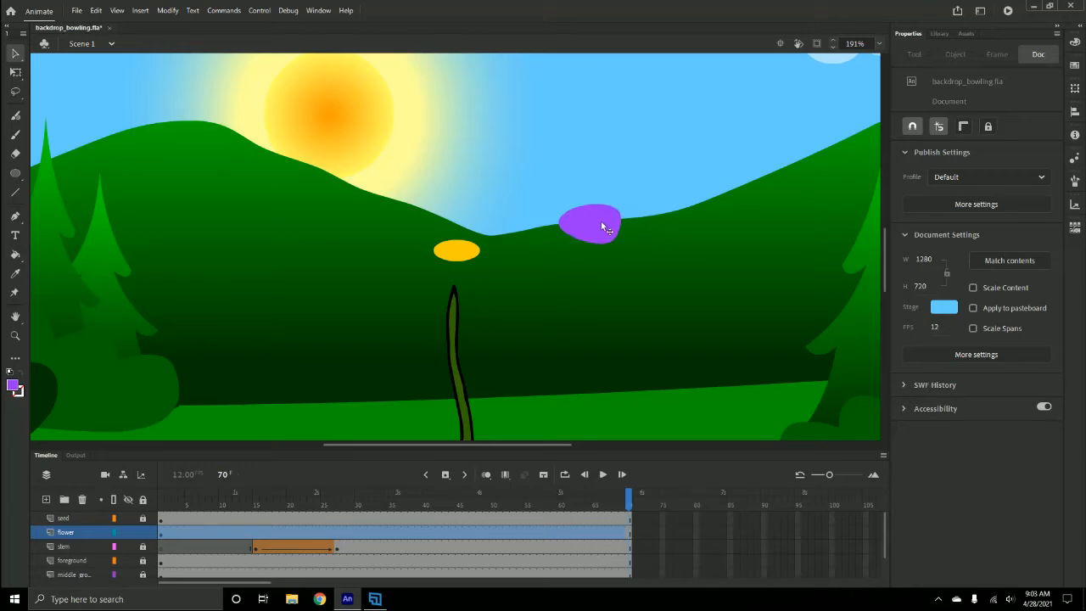
pyautogui.moveTo(604, 223); pyautogui.dragTo(523, 248)
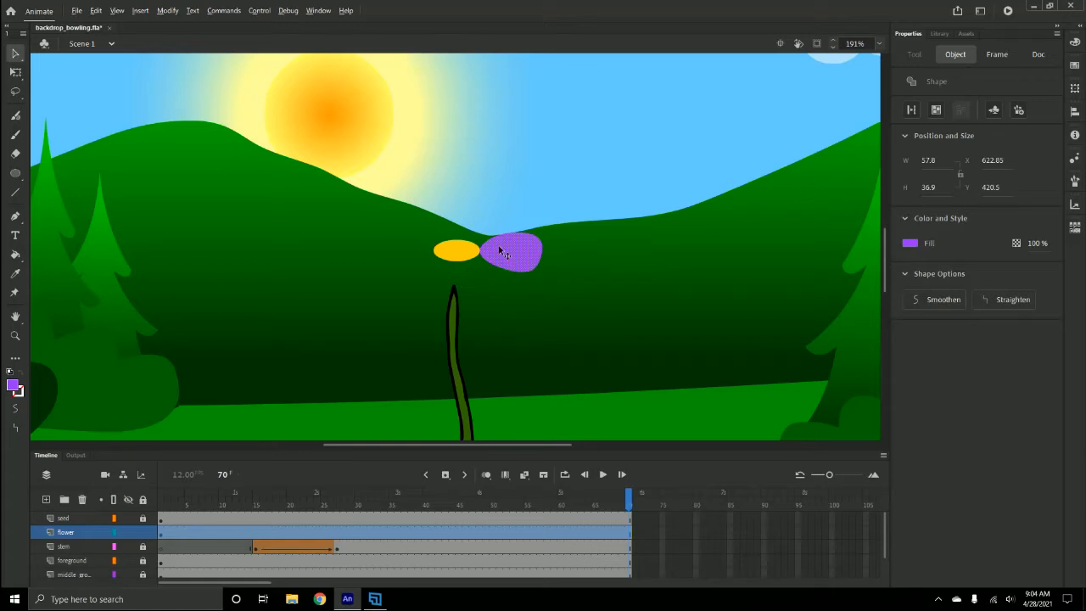
# - Duplicate the purple petal, then rotate and reposition the copy with Free Transform just beneath the first petal
pyautogui.moveTo(500, 251); pyautogui.dragTo(503, 320)
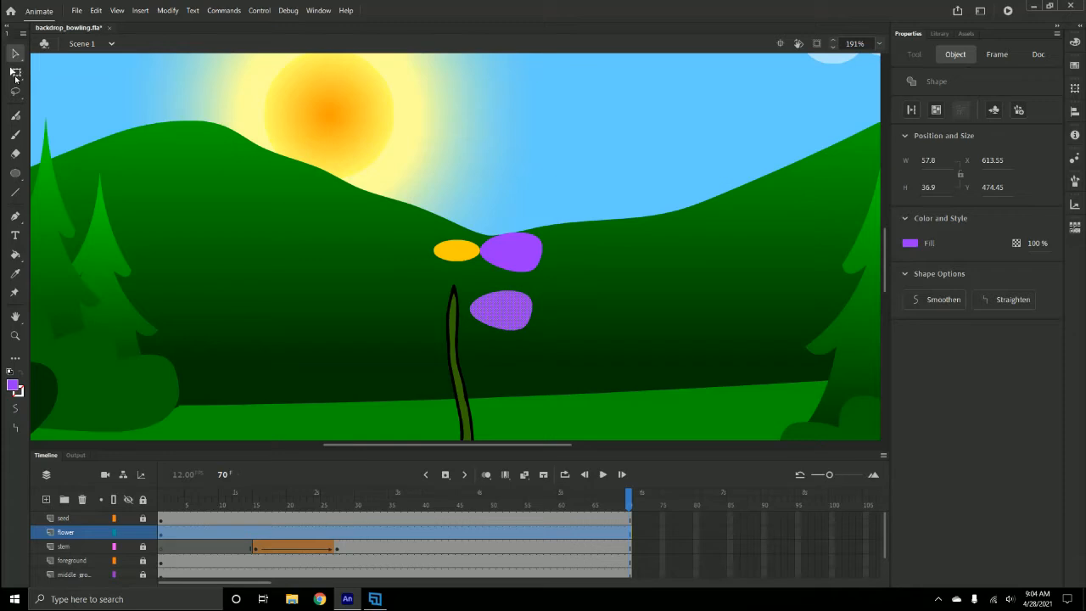
pyautogui.click(15, 73)
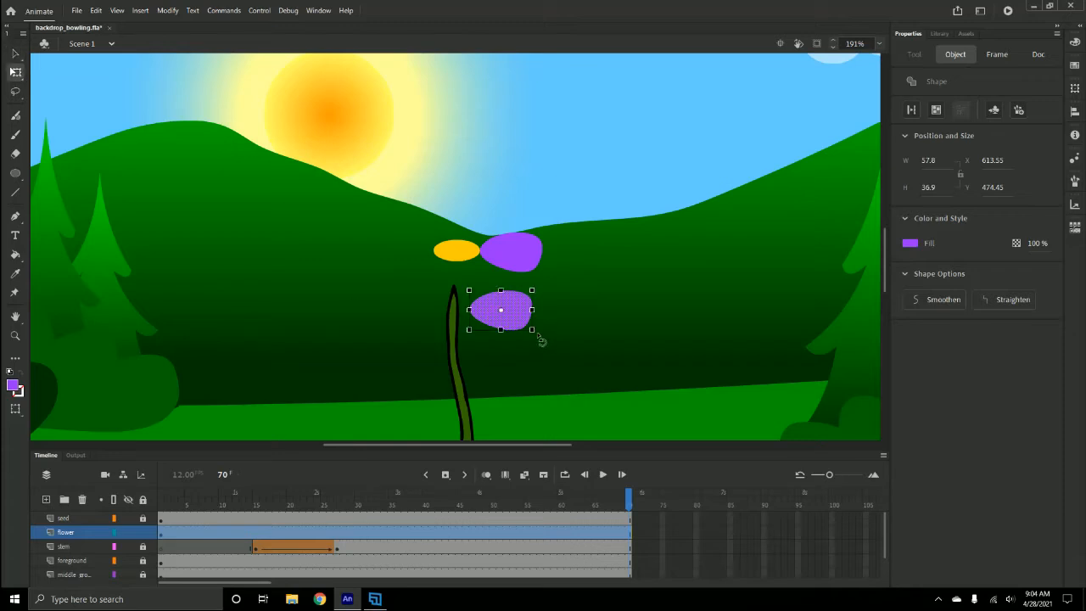
pyautogui.moveTo(541, 340); pyautogui.dragTo(517, 357)
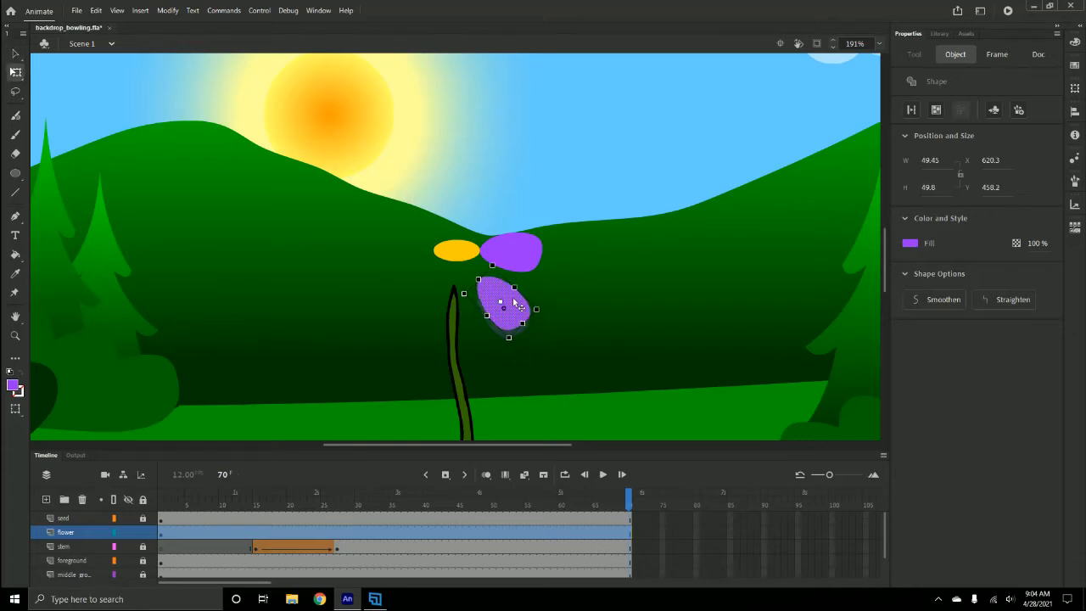
pyautogui.moveTo(513, 302); pyautogui.dragTo(513, 289)
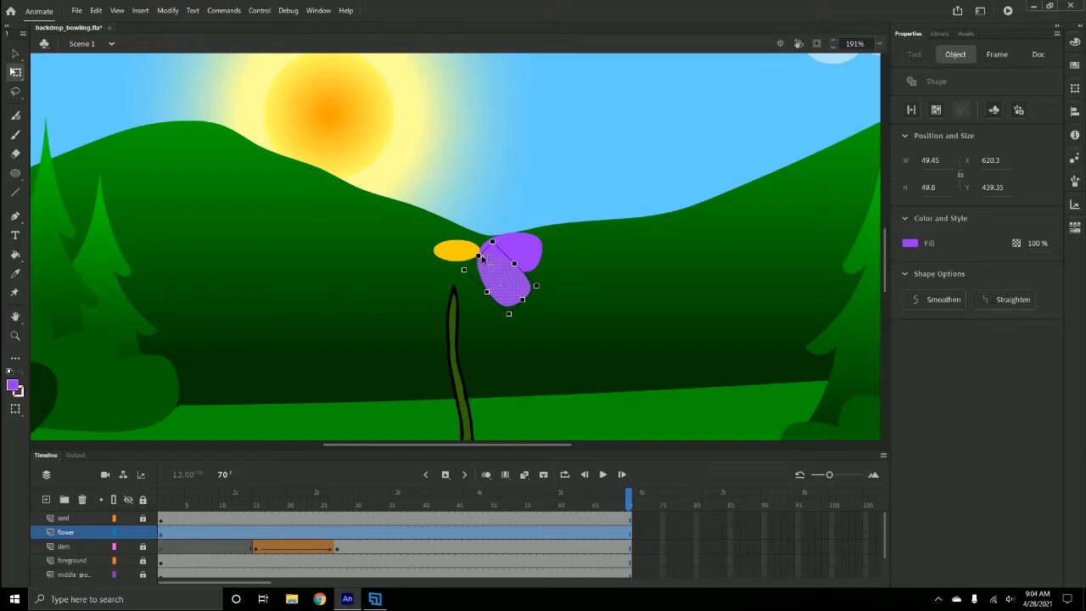
pyautogui.moveTo(547, 286); pyautogui.dragTo(506, 267)
pyautogui.press('Down')
pyautogui.press('Down')
pyautogui.press('Down')
pyautogui.press('Down')
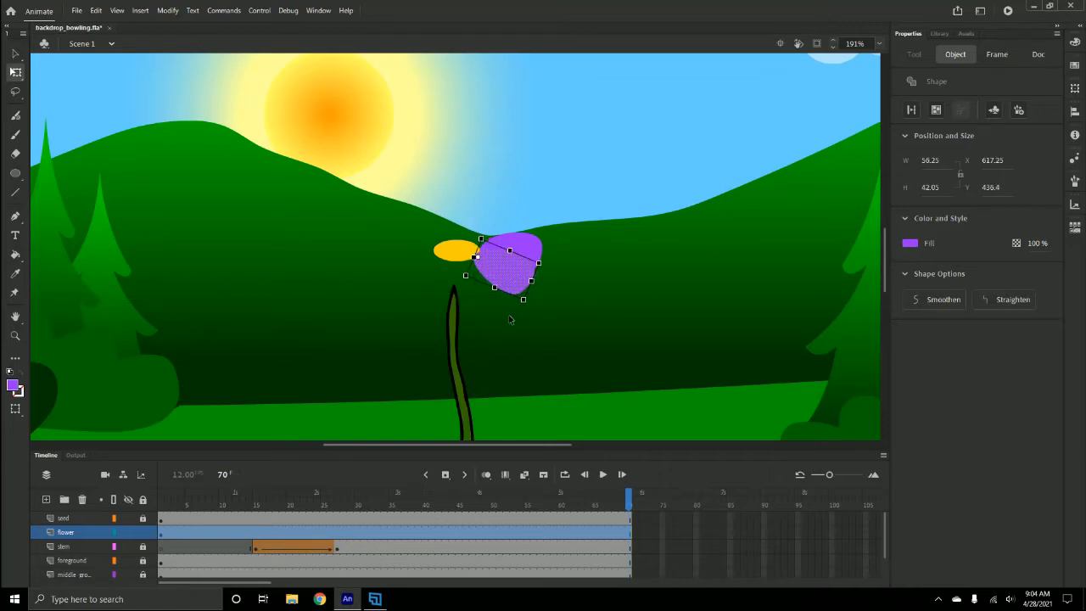
pyautogui.press('Left')
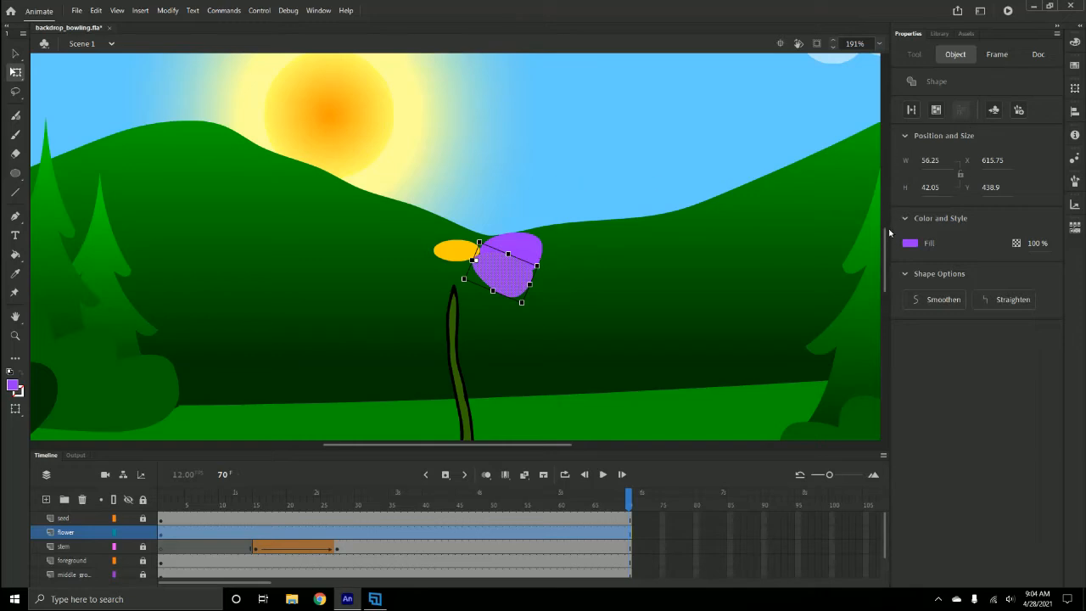
pyautogui.click(562, 152)
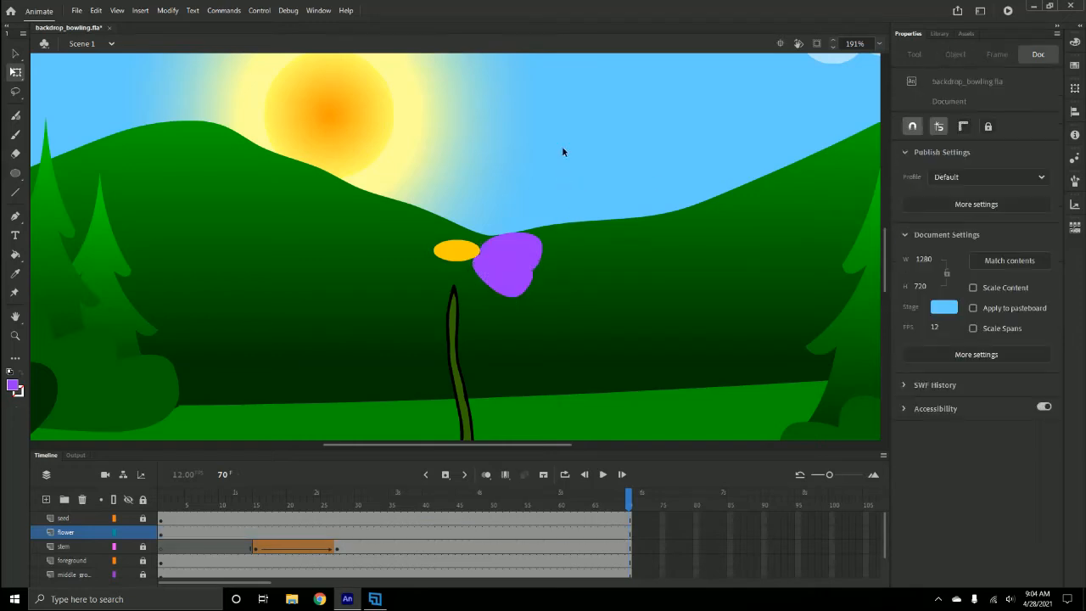
# - Duplicate the purple petal shape and overlap the copy below and left of it to fill out the flower
pyautogui.click(531, 262)
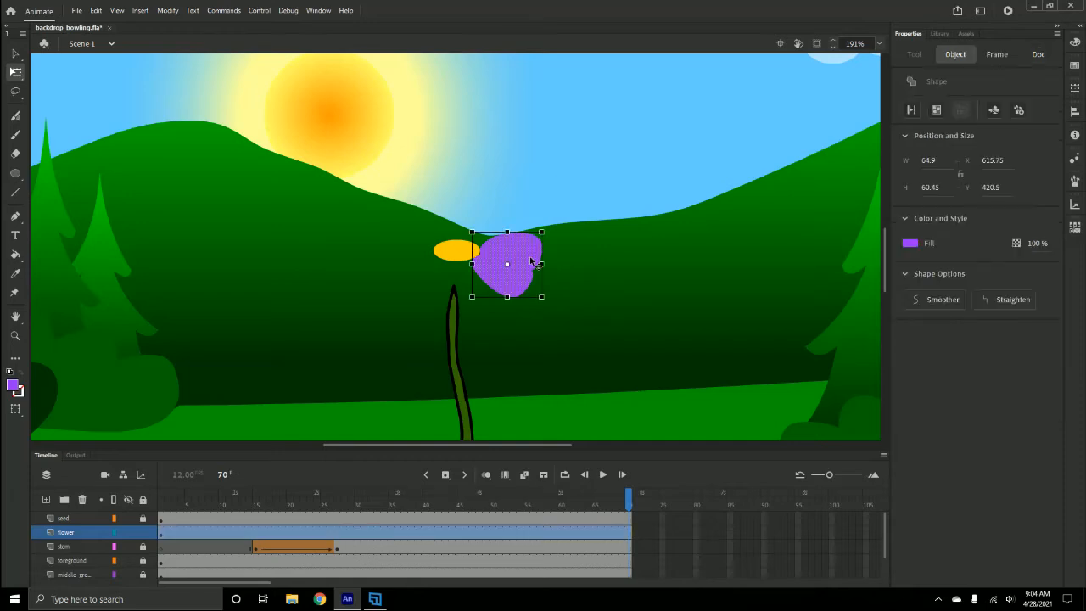
pyautogui.moveTo(533, 247); pyautogui.dragTo(446, 295)
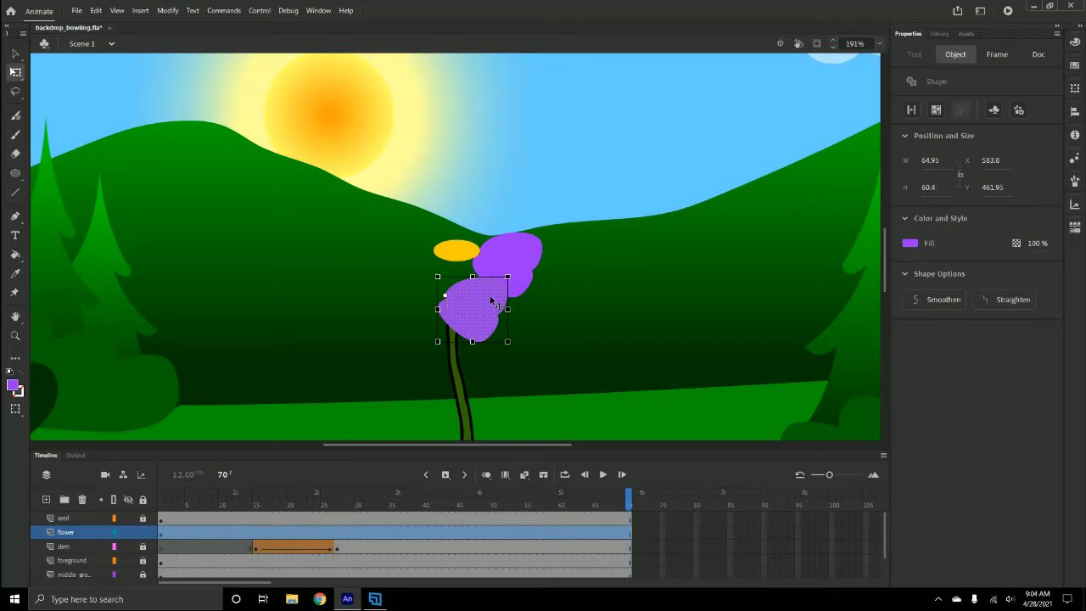
pyautogui.moveTo(518, 277); pyautogui.dragTo(495, 284)
pyautogui.click(558, 186)
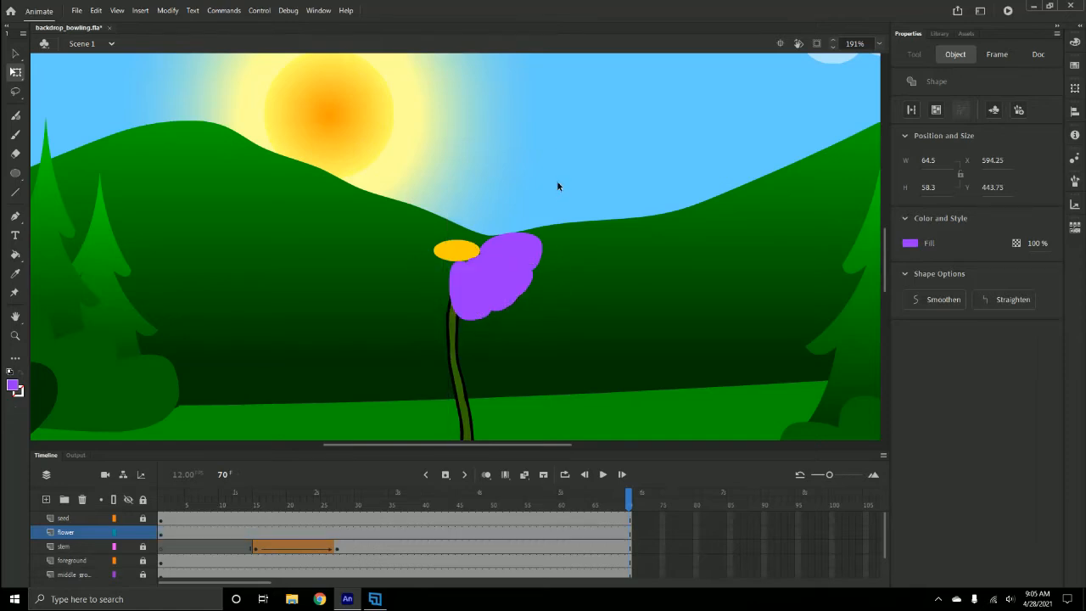
# - Duplicate the purple petal shape, rotate the copy slightly and overlap it left of the yellow oval
pyautogui.click(464, 314)
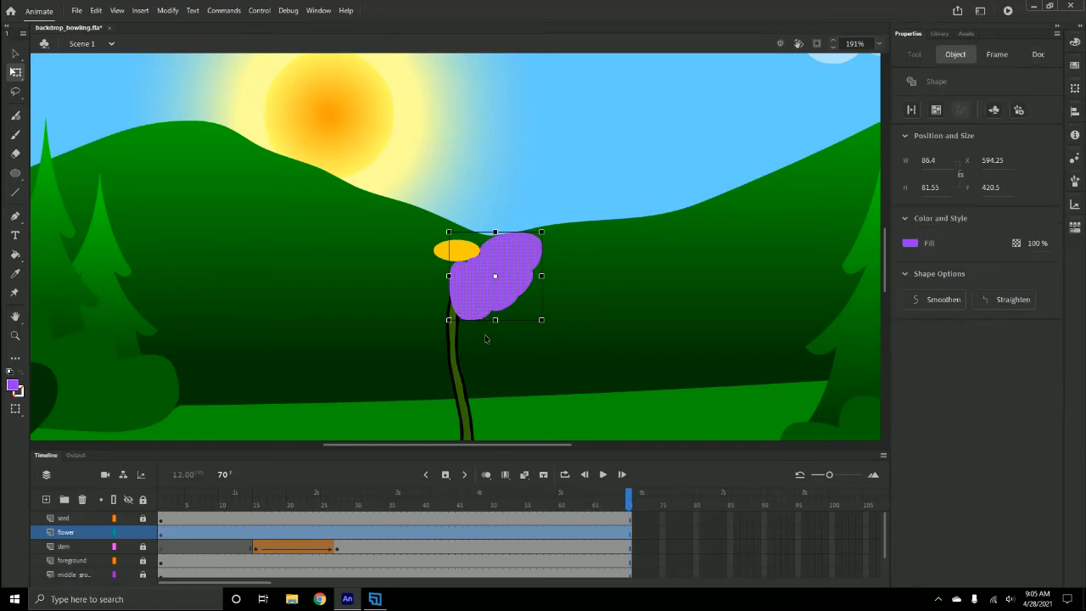
pyautogui.moveTo(522, 279); pyautogui.dragTo(305, 307)
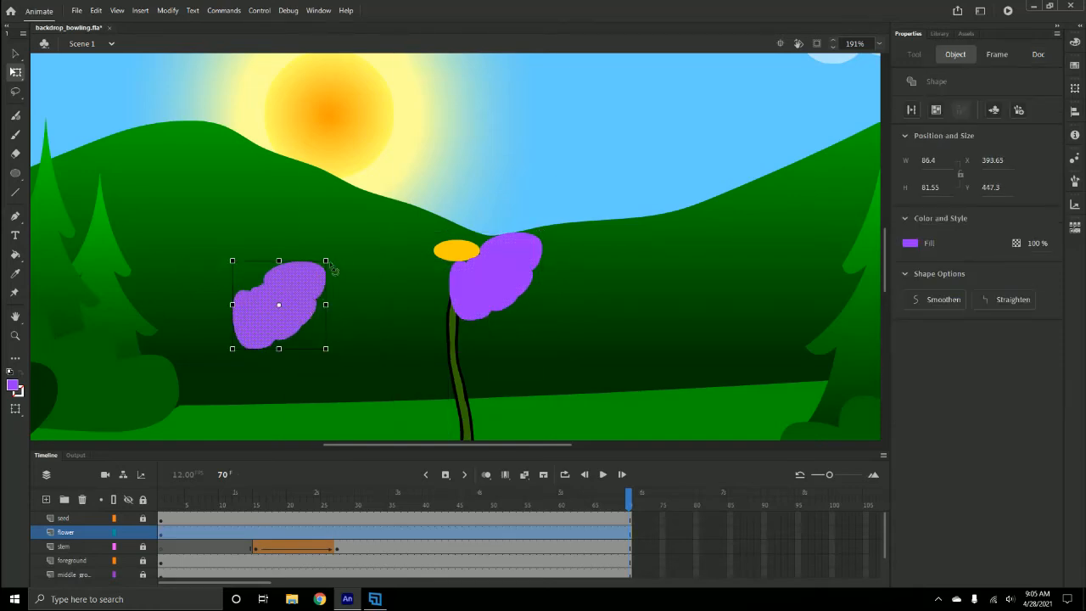
pyautogui.moveTo(336, 266); pyautogui.dragTo(325, 252)
pyautogui.moveTo(286, 313); pyautogui.dragTo(438, 291)
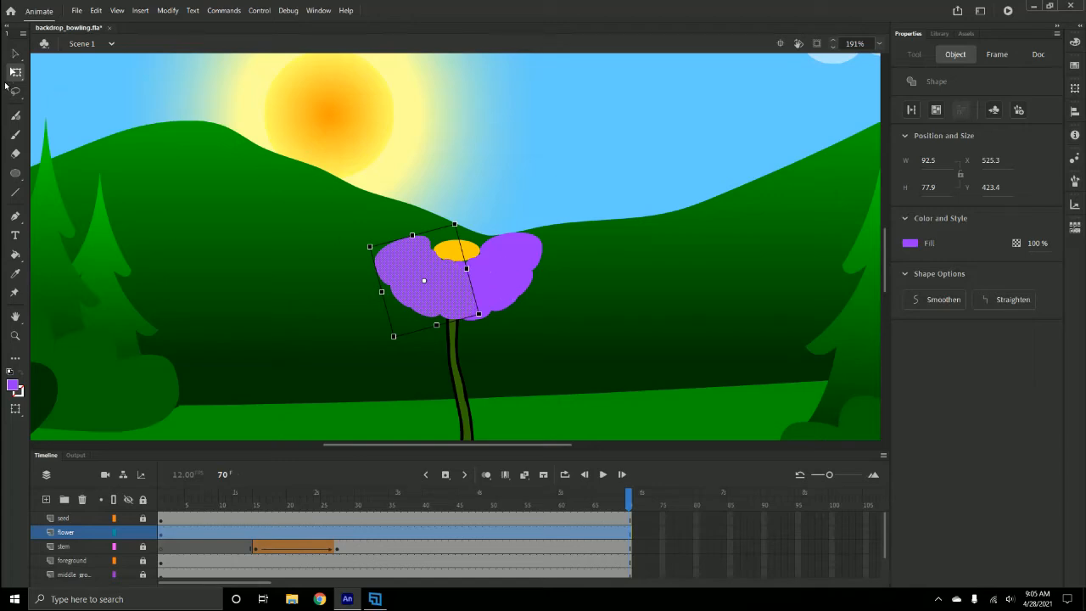
# - Move the merged purple petals aside, then rotate and reposition them with Free Transform around the yellow oval
pyautogui.click(17, 53)
pyautogui.click(480, 284)
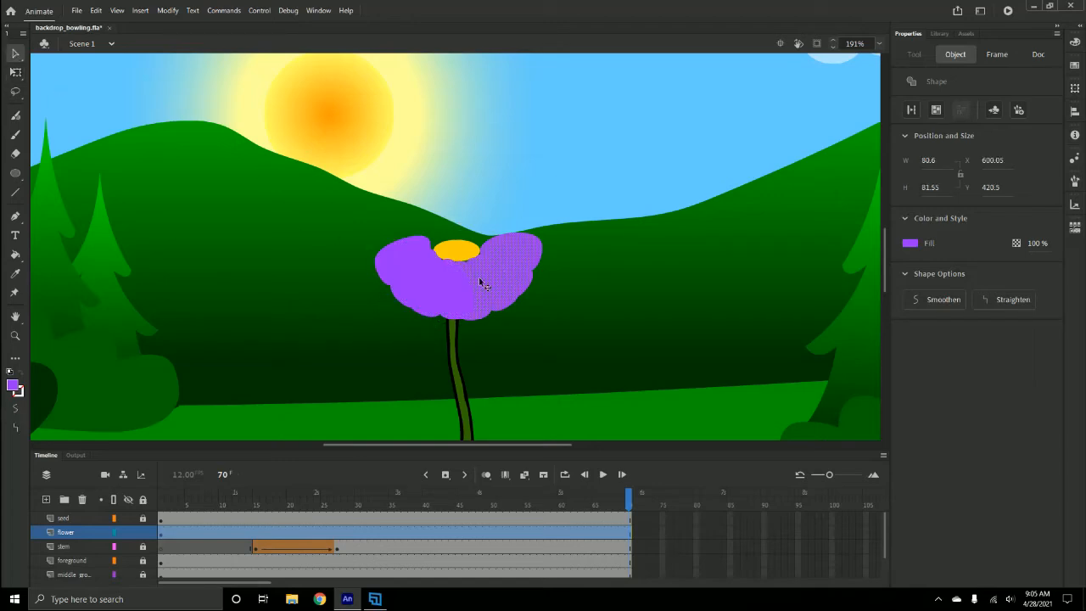
pyautogui.click(425, 285)
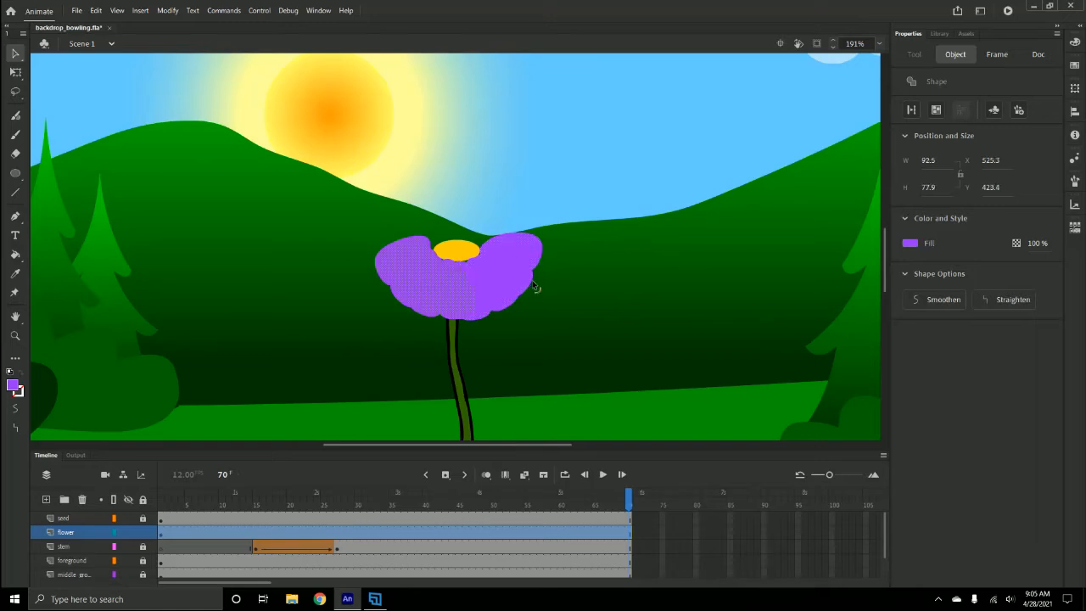
pyautogui.keyDown('shift'); pyautogui.click(486, 269); pyautogui.keyUp('shift')
pyautogui.moveTo(475, 287); pyautogui.dragTo(666, 286)
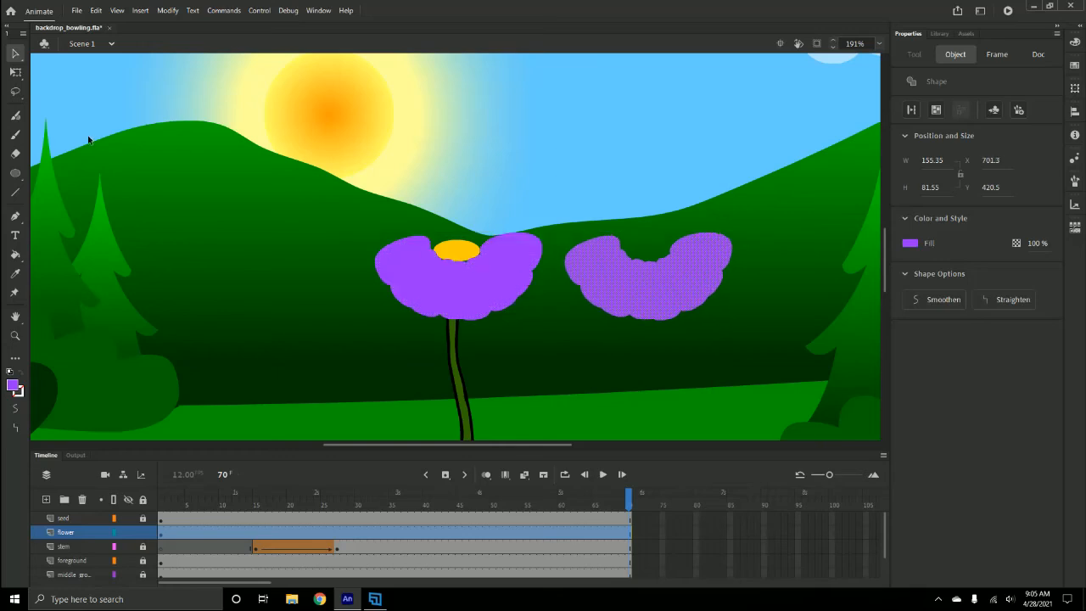
pyautogui.click(15, 72)
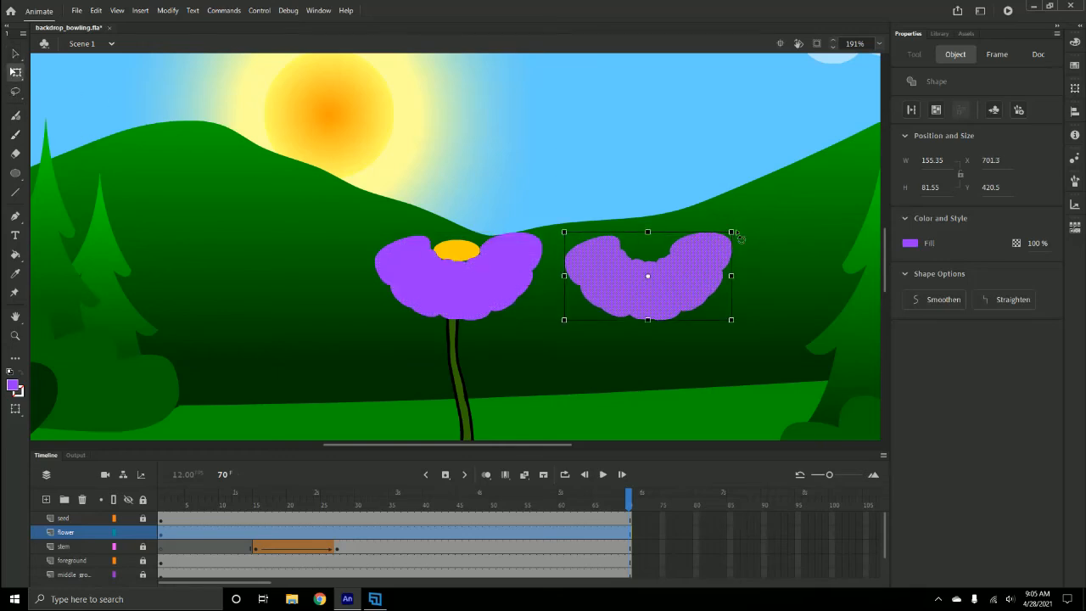
pyautogui.moveTo(734, 229); pyautogui.dragTo(549, 326)
pyautogui.moveTo(700, 293); pyautogui.dragTo(514, 243)
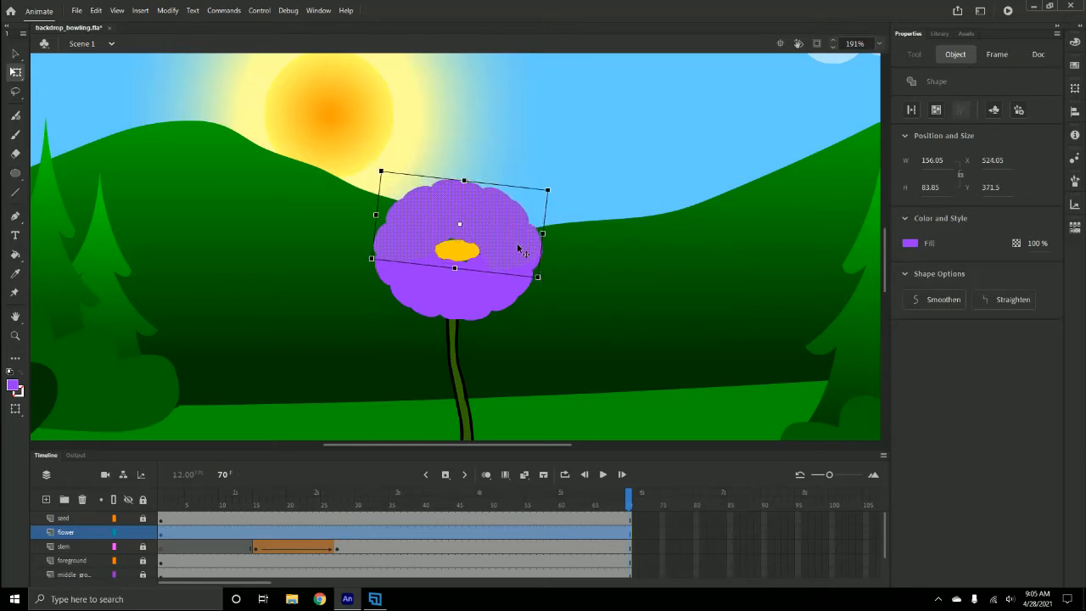
# - Distort the purple flower shape, pulling its top corners inward and its bottom corners outward
pyautogui.click(639, 154)
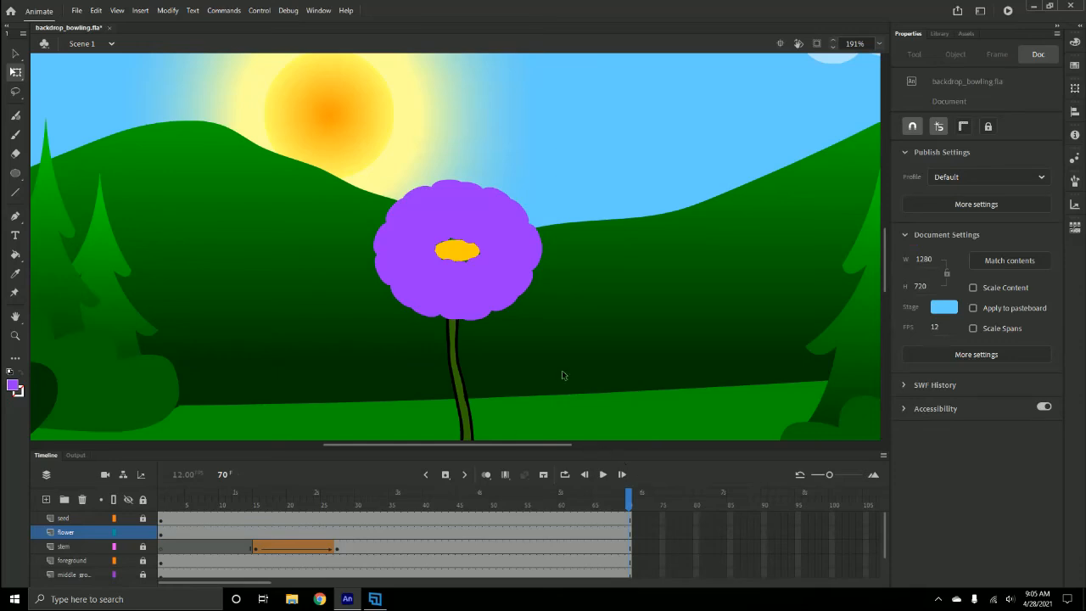
pyautogui.click(447, 280)
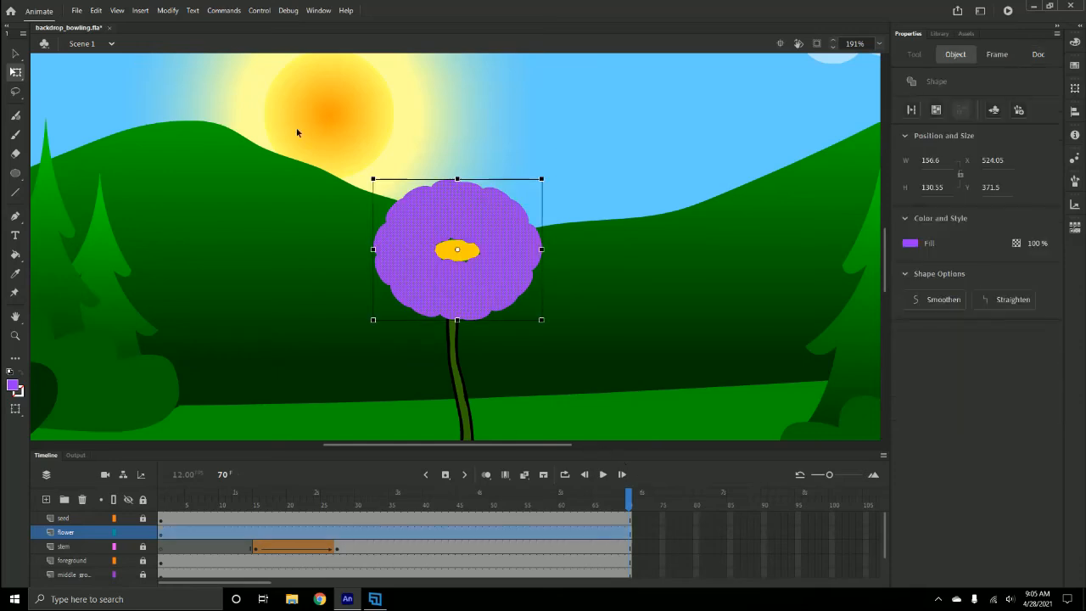
pyautogui.click(95, 11)
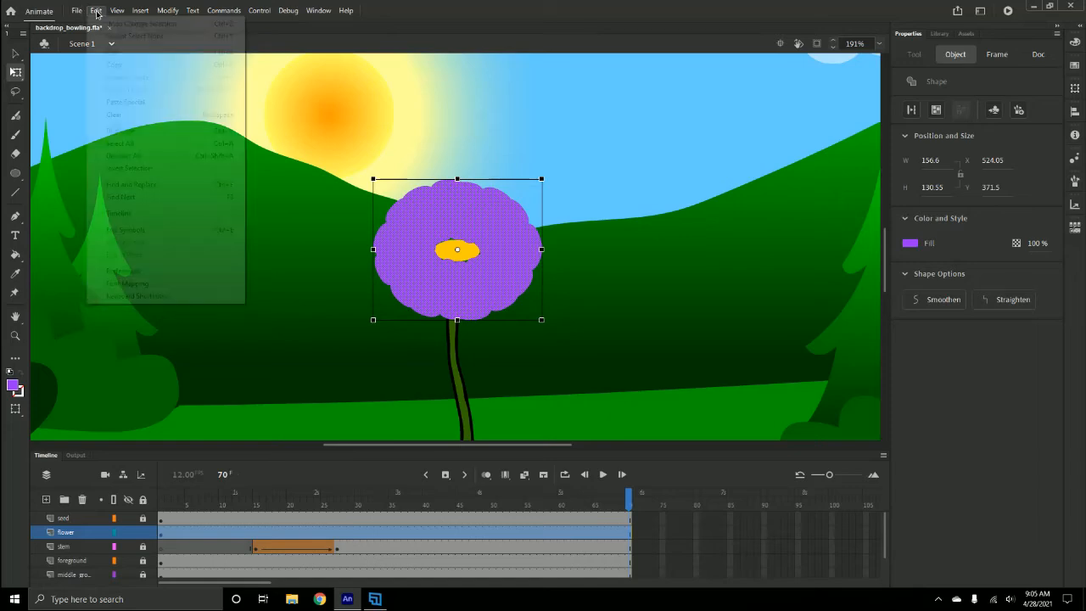
pyautogui.moveTo(167, 10)
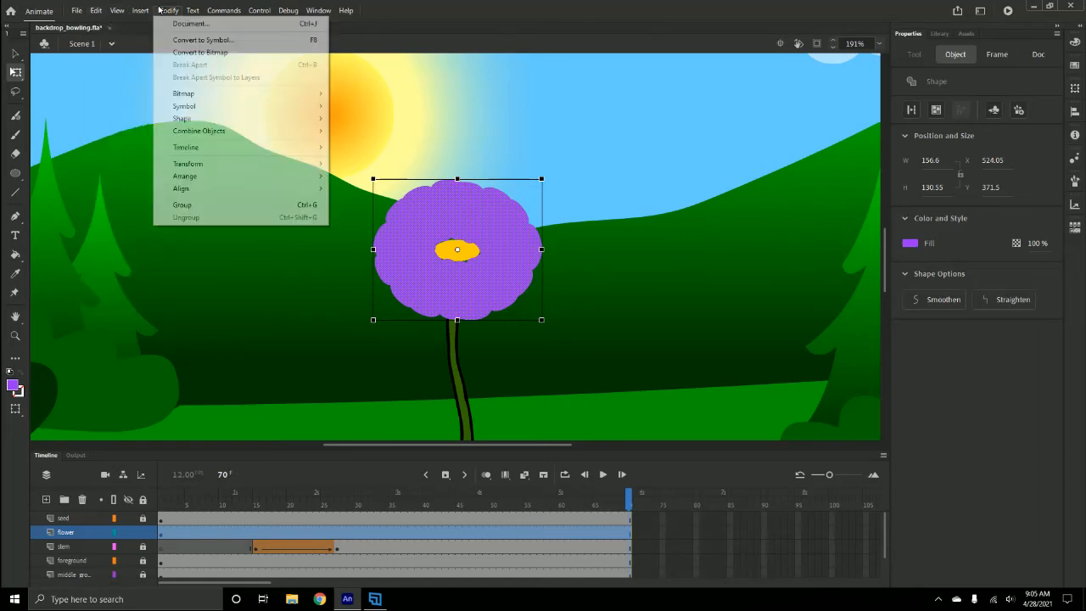
pyautogui.moveTo(223, 165)
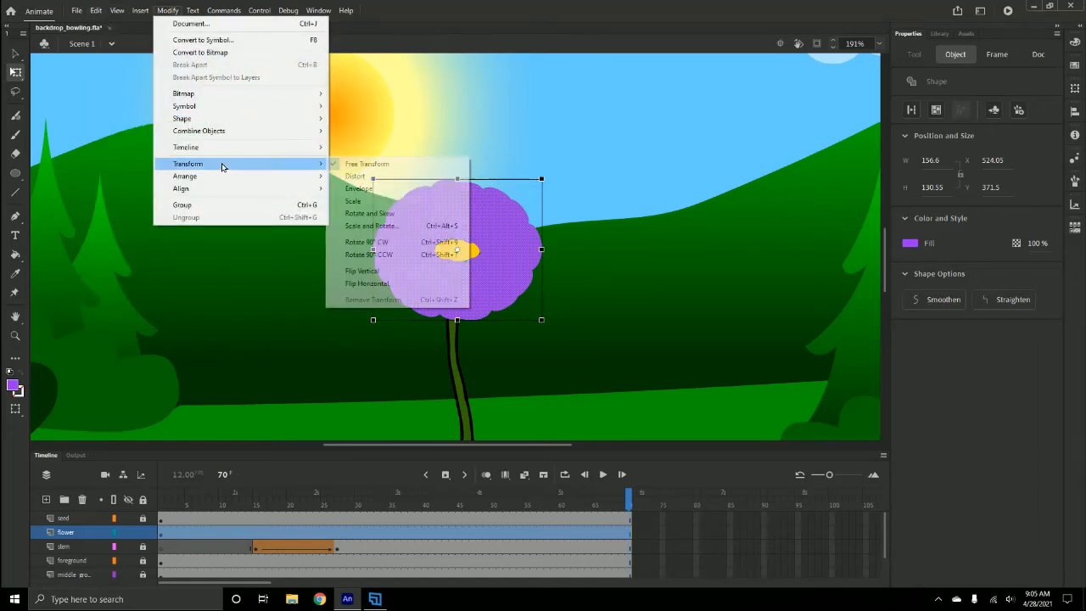
pyautogui.click(372, 176)
pyautogui.moveTo(541, 181); pyautogui.dragTo(543, 191)
pyautogui.moveTo(374, 181); pyautogui.dragTo(398, 200)
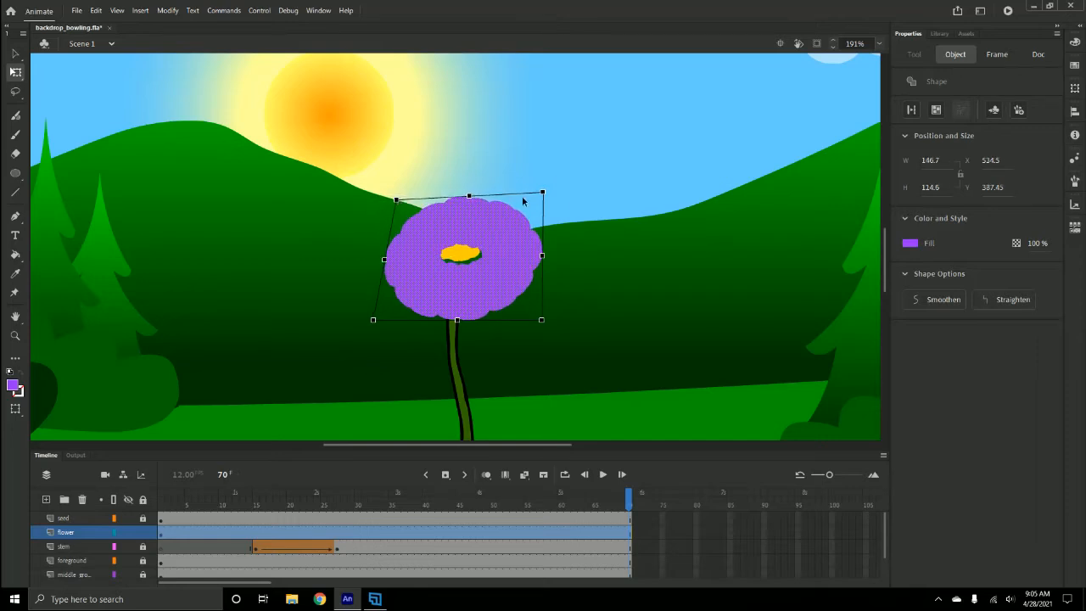
pyautogui.moveTo(544, 193); pyautogui.dragTo(526, 195)
pyautogui.moveTo(373, 322); pyautogui.dragTo(358, 308)
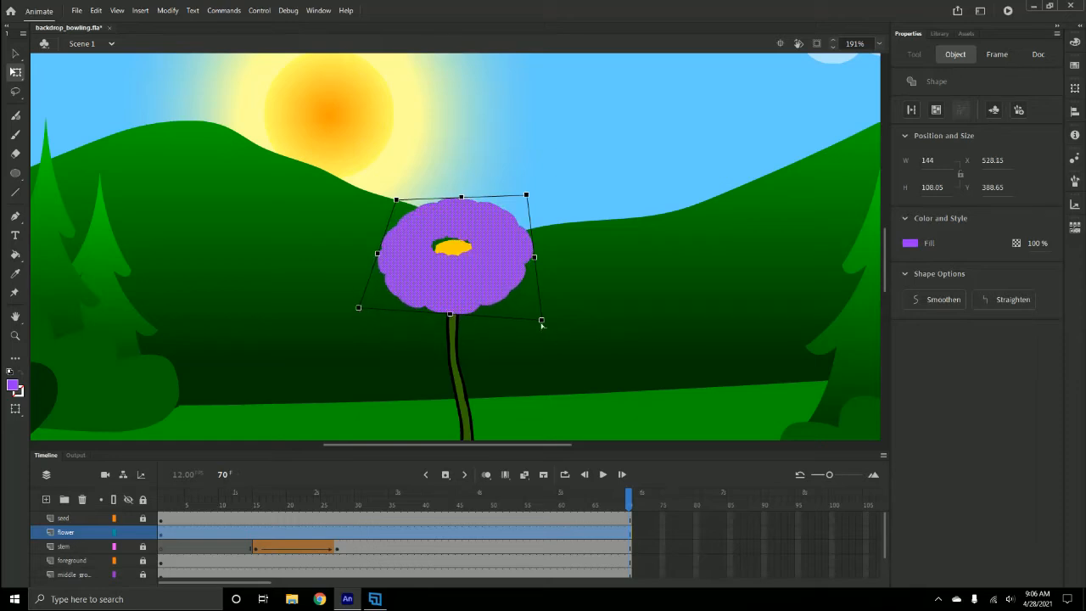
pyautogui.moveTo(548, 320); pyautogui.dragTo(562, 313)
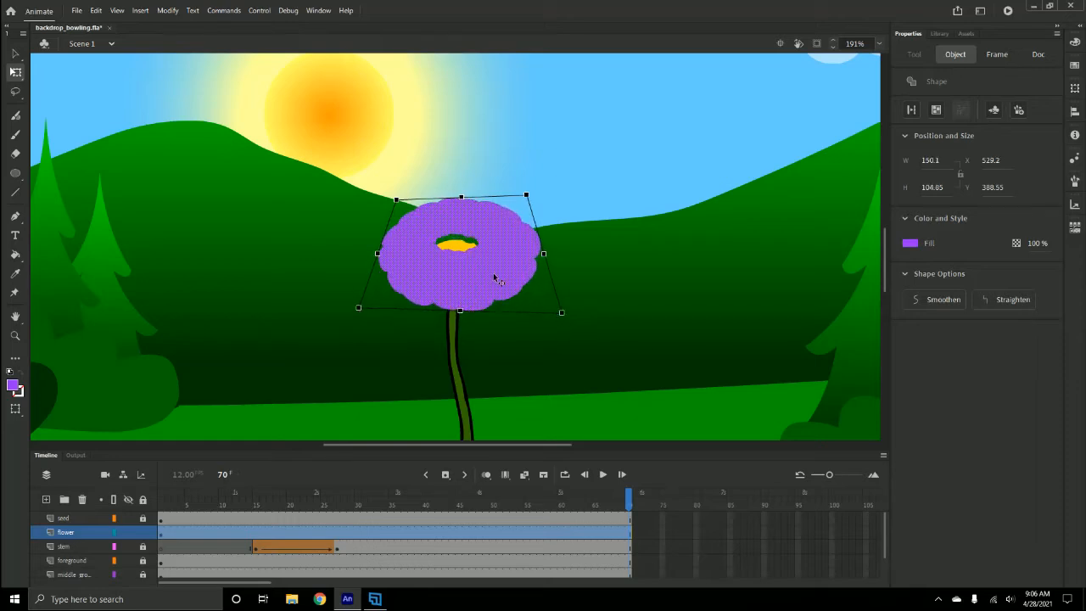
# - Move the purple flower shape aside and delete the old yellow oval
pyautogui.moveTo(494, 274); pyautogui.dragTo(678, 253)
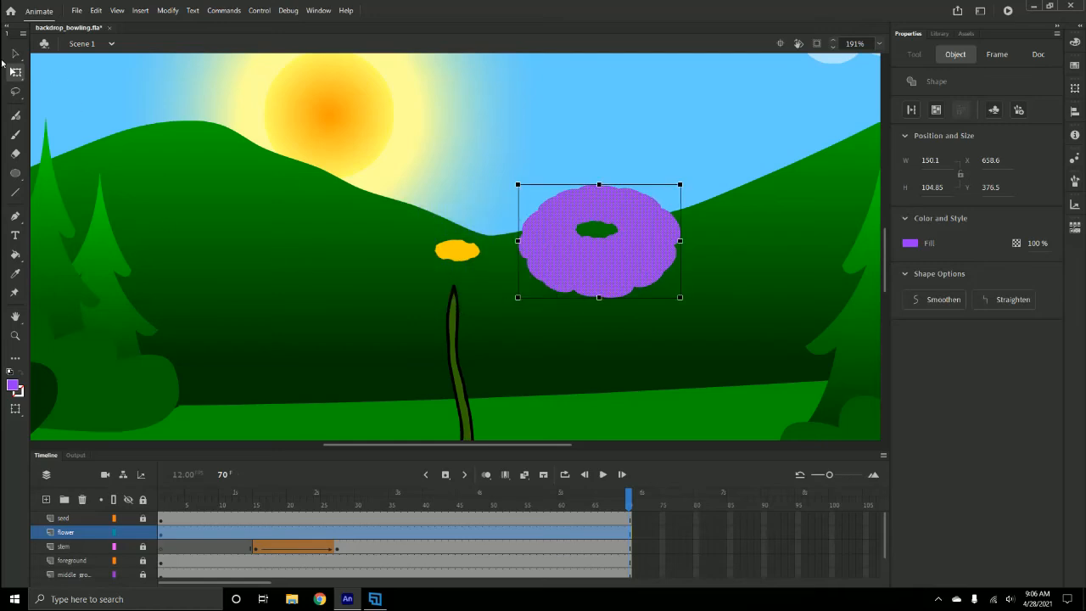
pyautogui.click(15, 53)
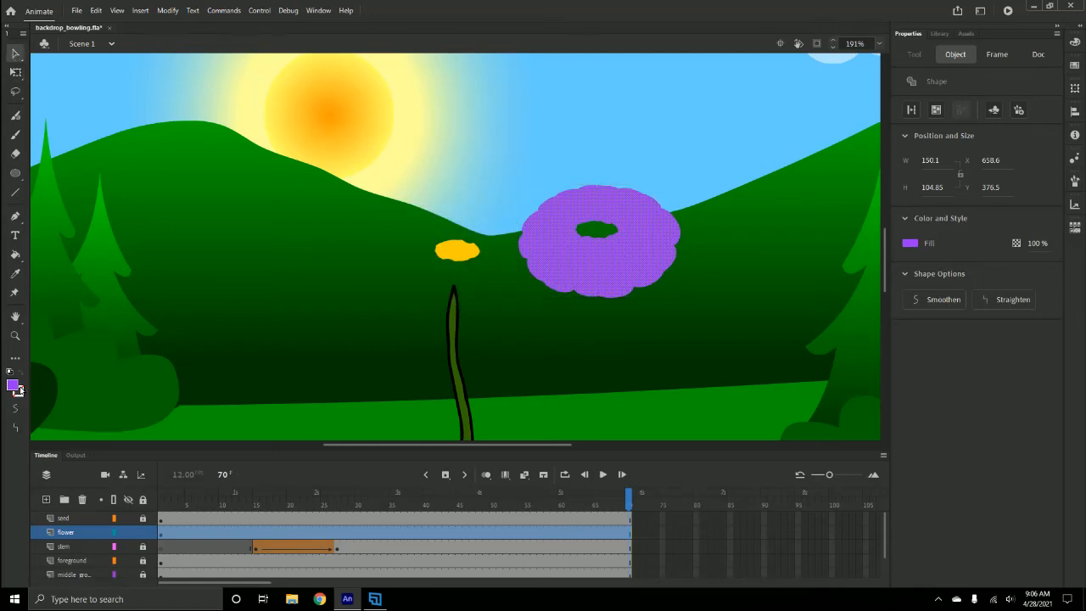
pyautogui.click(457, 248)
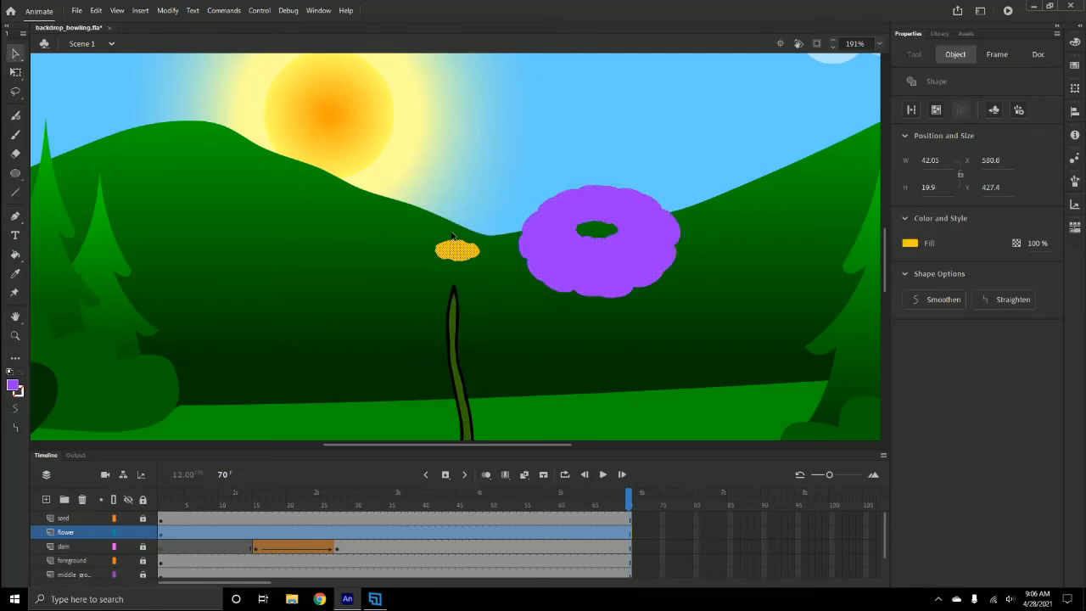
pyautogui.press('Delete')
# - Draw a yellow oval about 44 × 22 px in the center hole of the purple flower
pyautogui.click(15, 174)
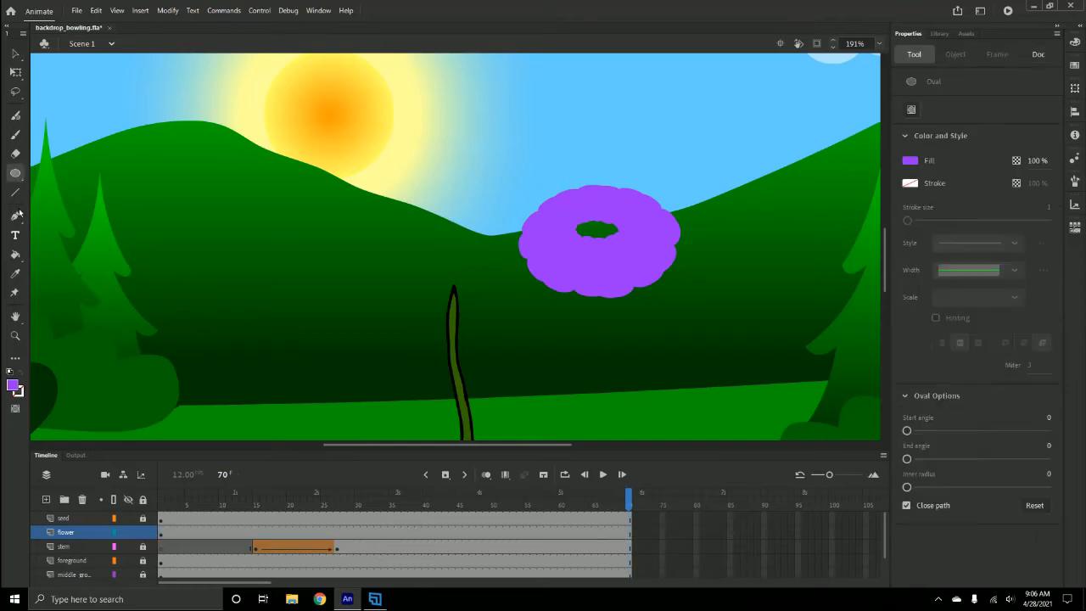
pyautogui.click(14, 385)
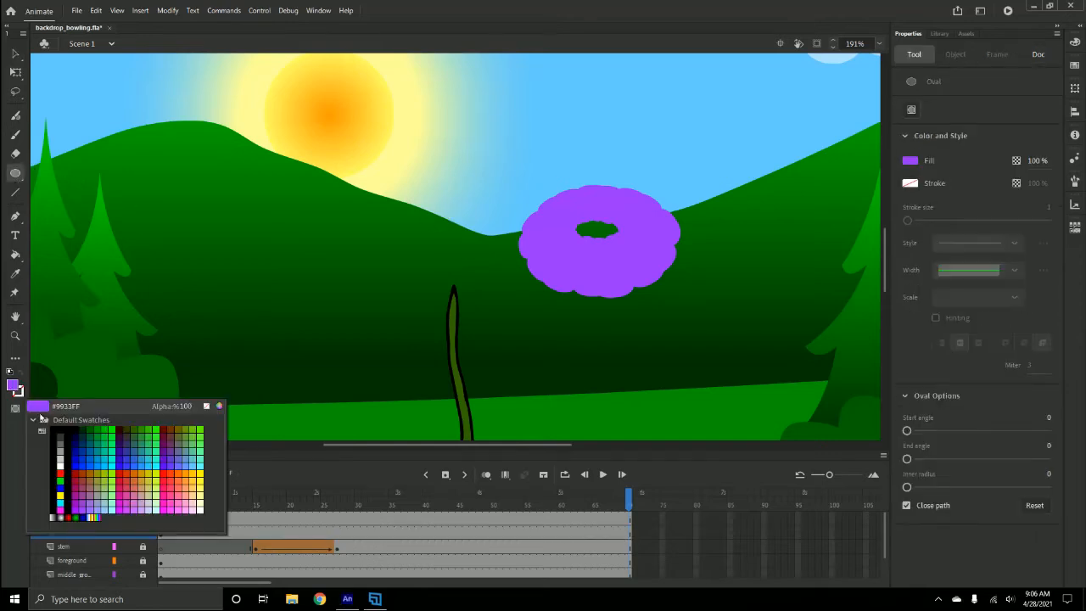
pyautogui.click(196, 478)
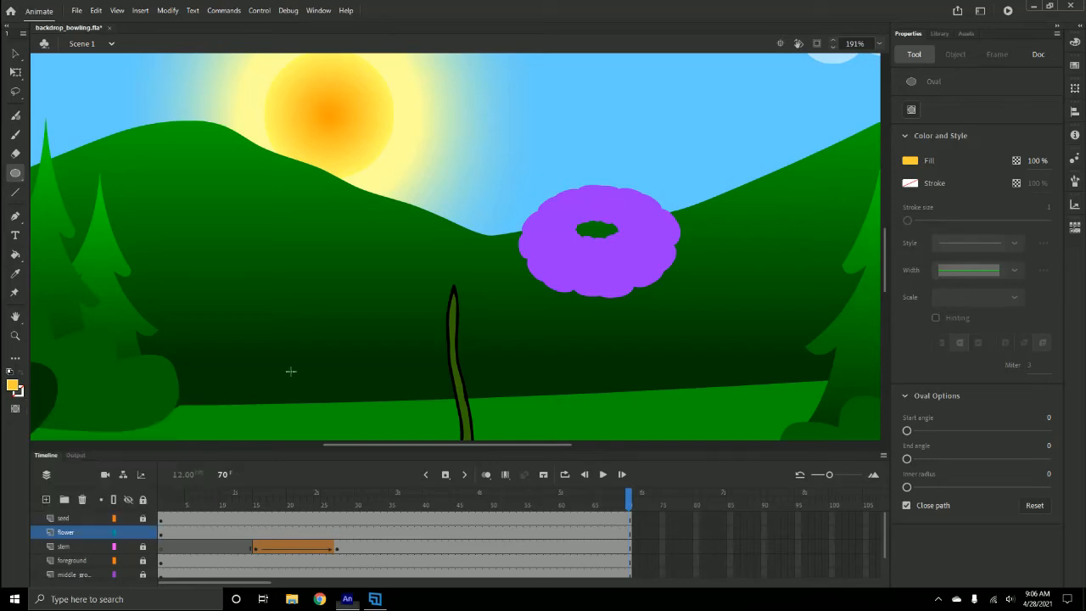
pyautogui.moveTo(384, 215)
pyautogui.mouseDown()
pyautogui.moveTo(432, 241)
pyautogui.moveTo(607, 236)
pyautogui.mouseUp()
# - Nudge the yellow oval slightly down and left, then move the assembled flower onto the stem's tip
pyautogui.click(14, 53)
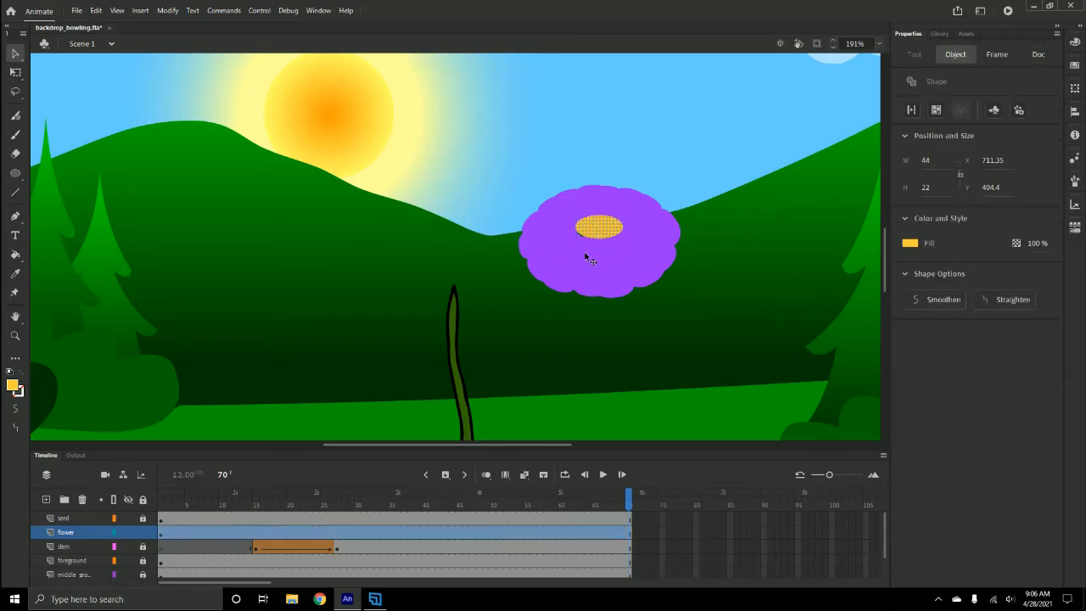
pyautogui.press('Down')
pyautogui.press('Down')
pyautogui.press('Left')
pyautogui.press('Left')
pyautogui.press('Down')
pyautogui.click(651, 244)
pyautogui.moveTo(642, 233); pyautogui.dragTo(518, 282)
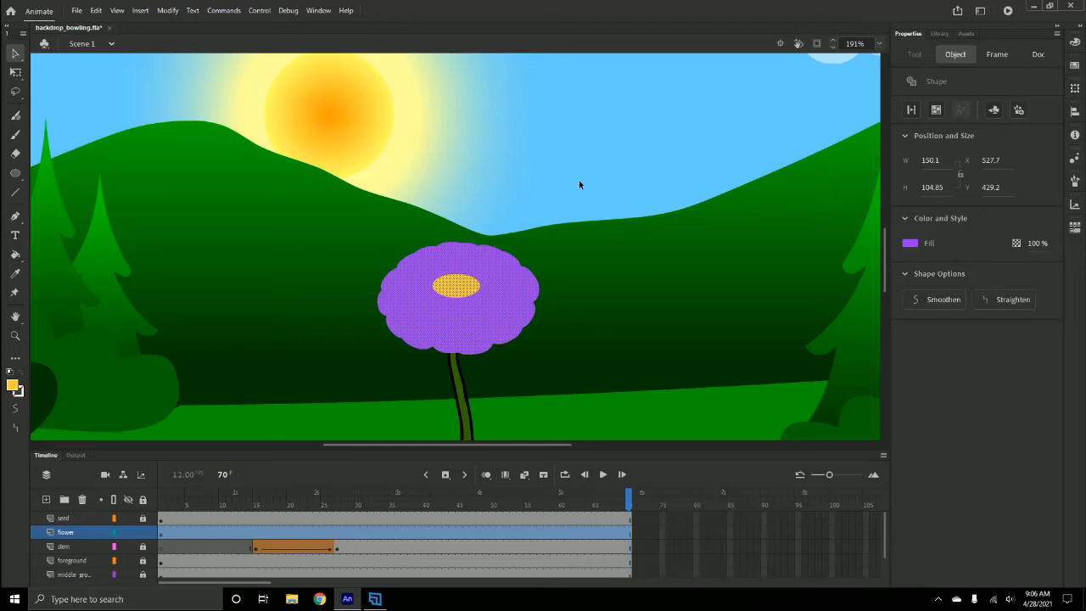
# - Move the flower layer's keyframe so the flower first appears at frame 30
pyautogui.click(163, 532)
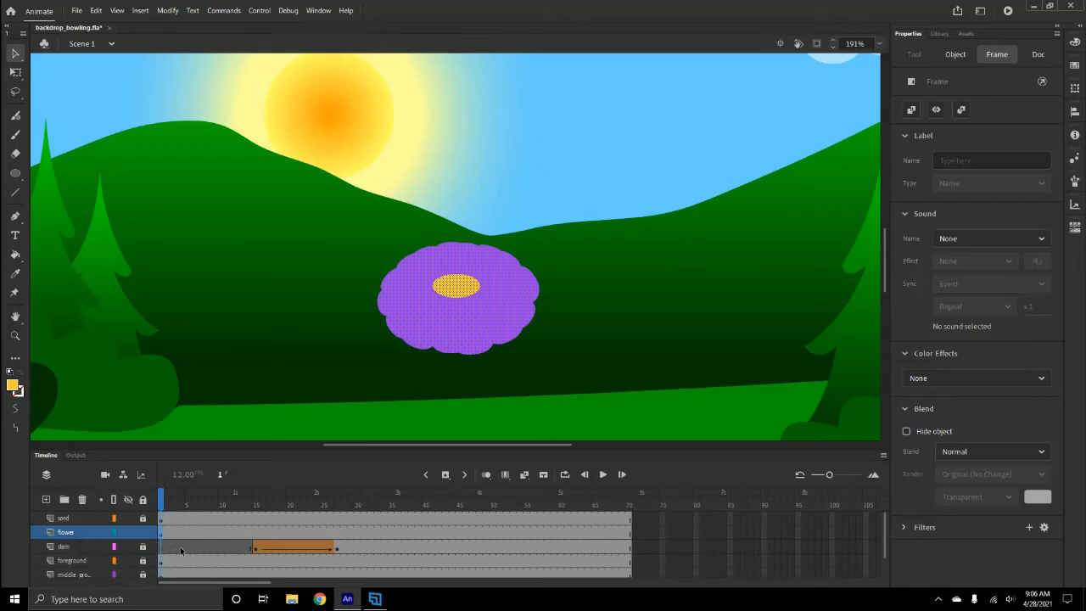
pyautogui.click(165, 541)
pyautogui.click(163, 534)
pyautogui.moveTo(160, 531); pyautogui.dragTo(265, 530)
pyautogui.moveTo(337, 531); pyautogui.dragTo(337, 531)
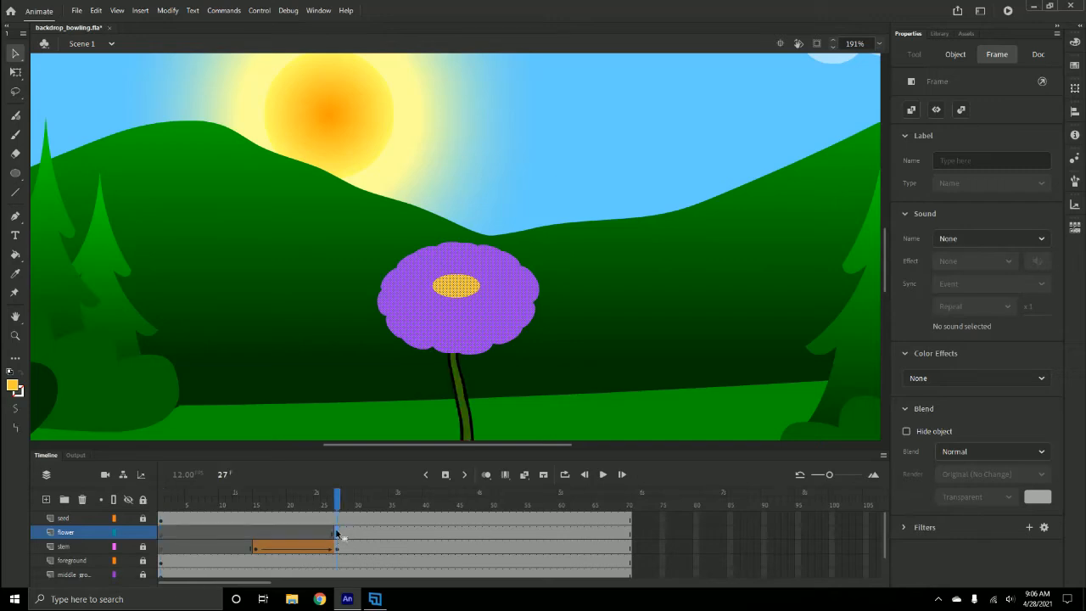
pyautogui.click(337, 532)
pyautogui.moveTo(352, 532)
pyautogui.mouseDown()
pyautogui.moveTo(359, 502)
pyautogui.moveTo(433, 502)
pyautogui.mouseUp()
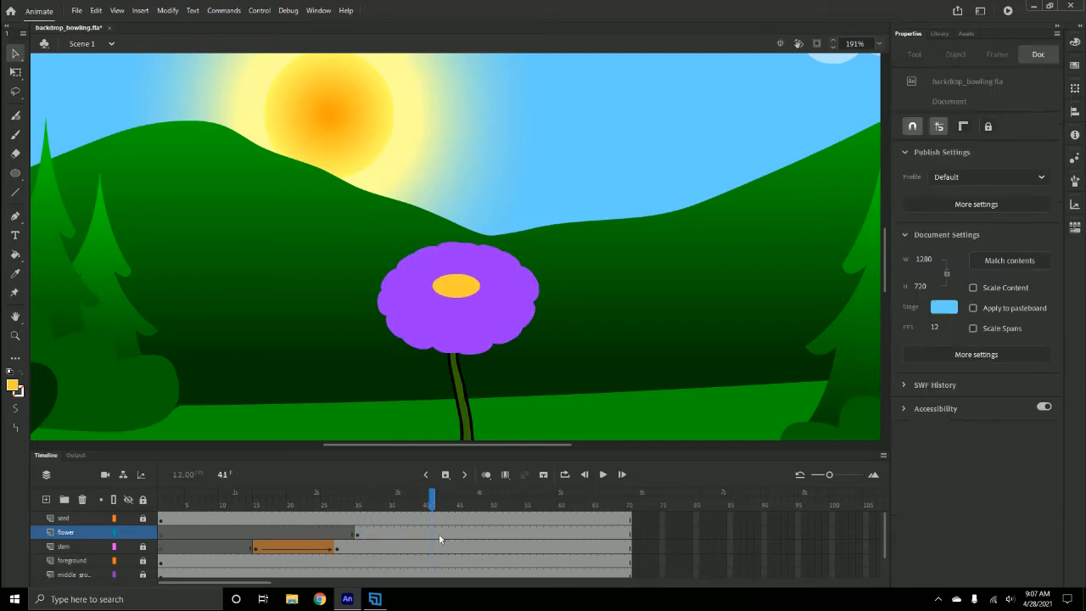
# - Insert a keyframe at frame 42 on the flower layer
pyautogui.click(438, 533)
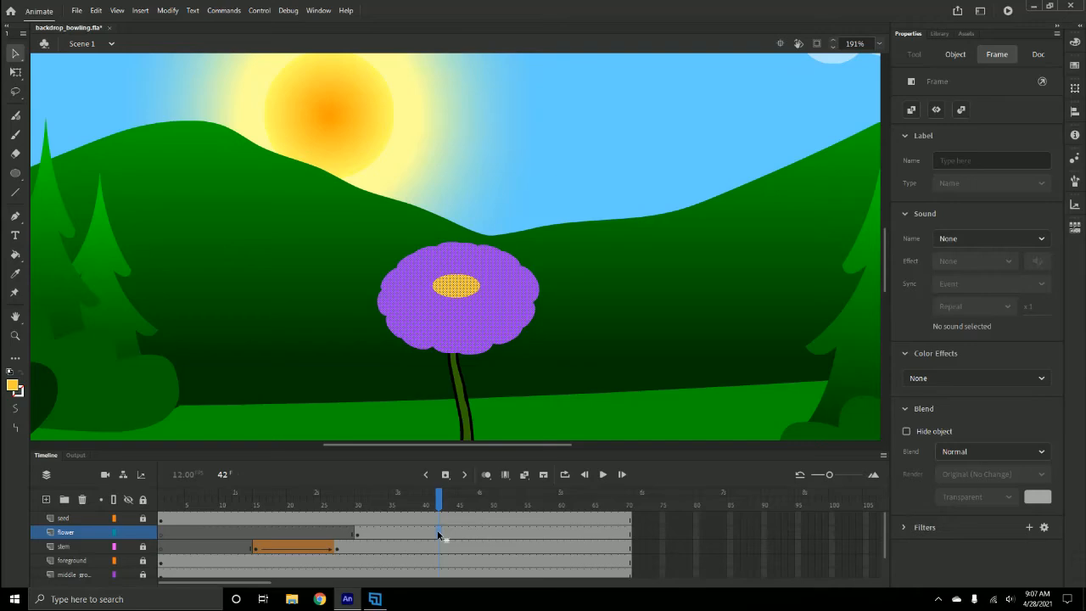
pyautogui.rightClick(439, 533)
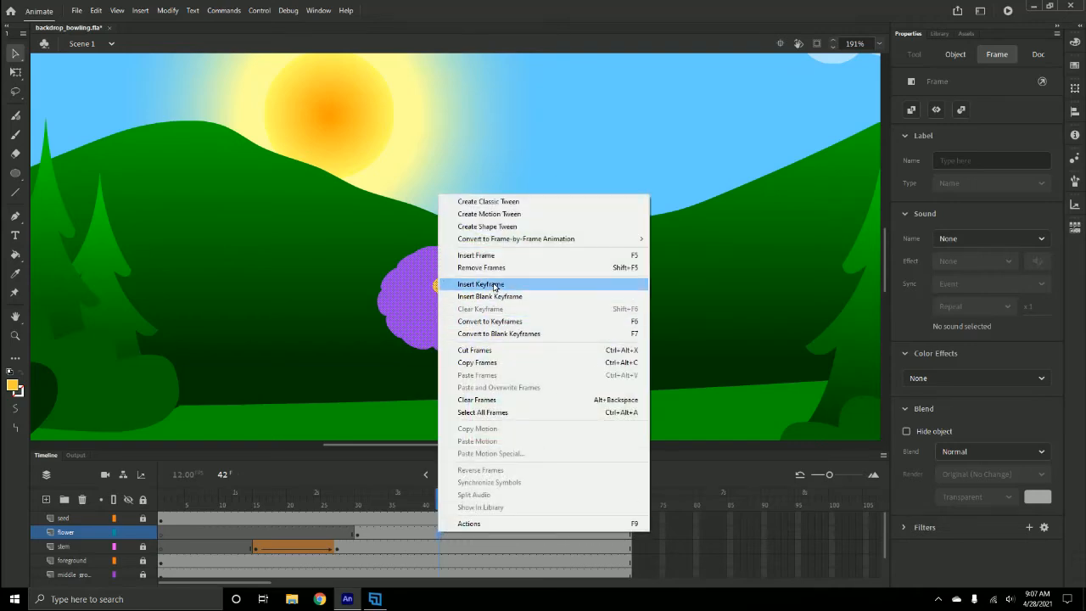
pyautogui.click(494, 285)
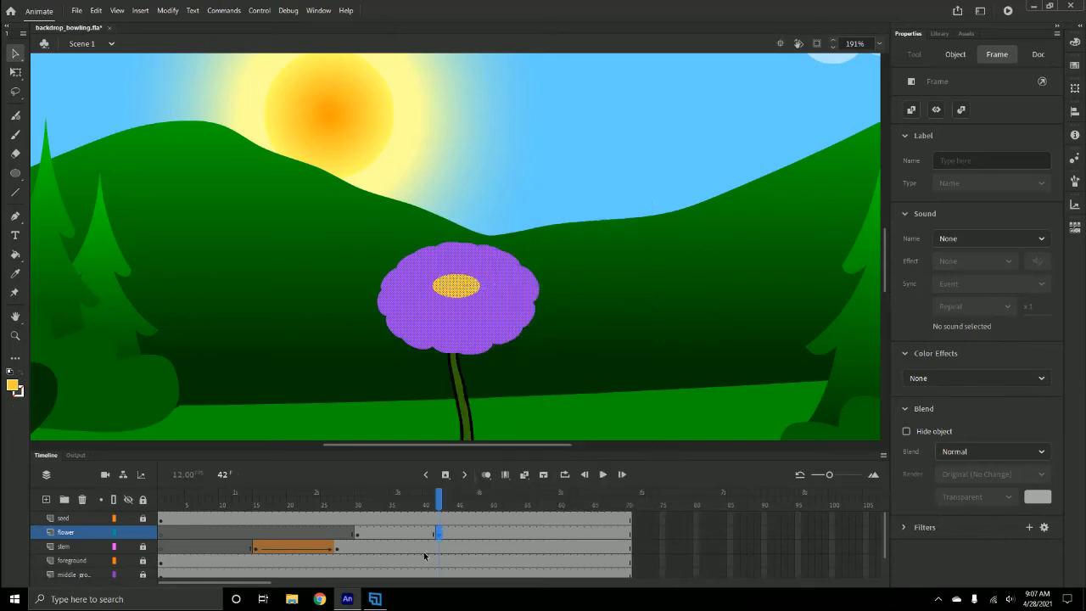
# - At the frame 30 keyframe, lock the proportions and scale the flower to 1 × 1 px
pyautogui.click(358, 534)
pyautogui.click(15, 72)
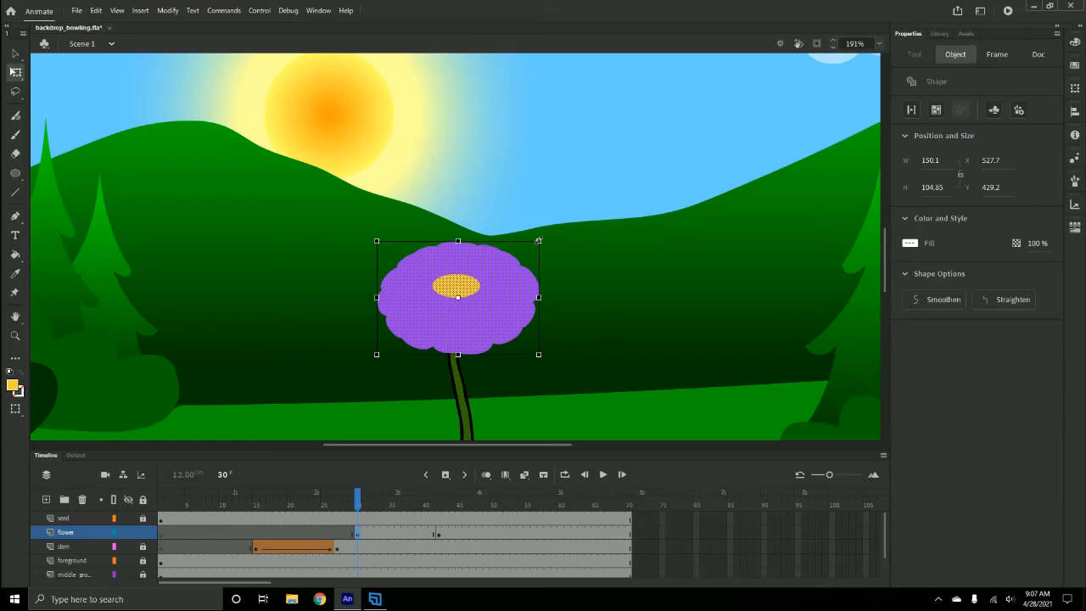
pyautogui.click(961, 175)
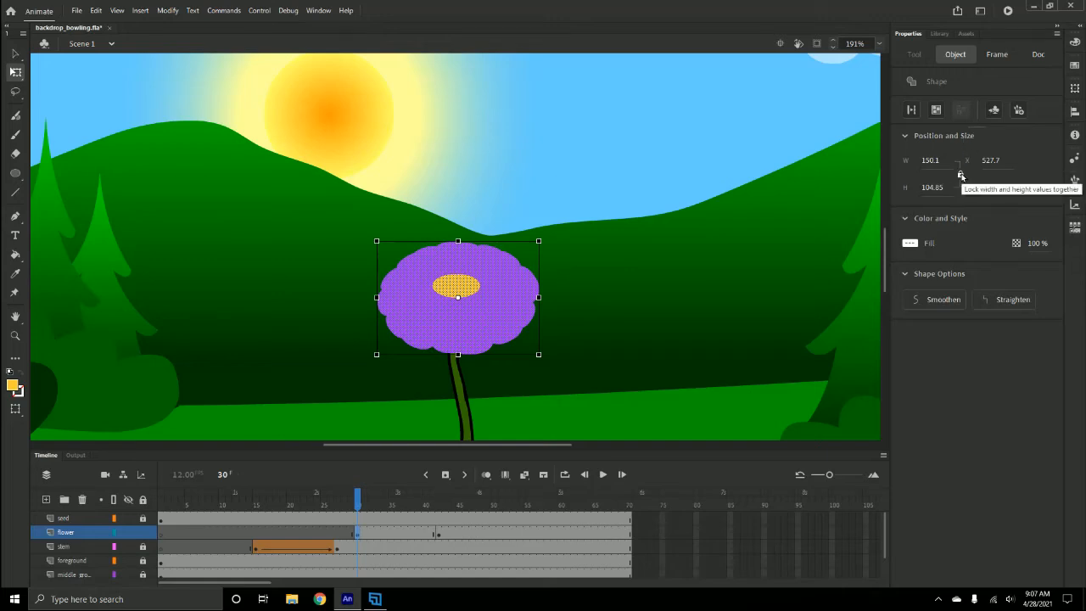
pyautogui.click(931, 159)
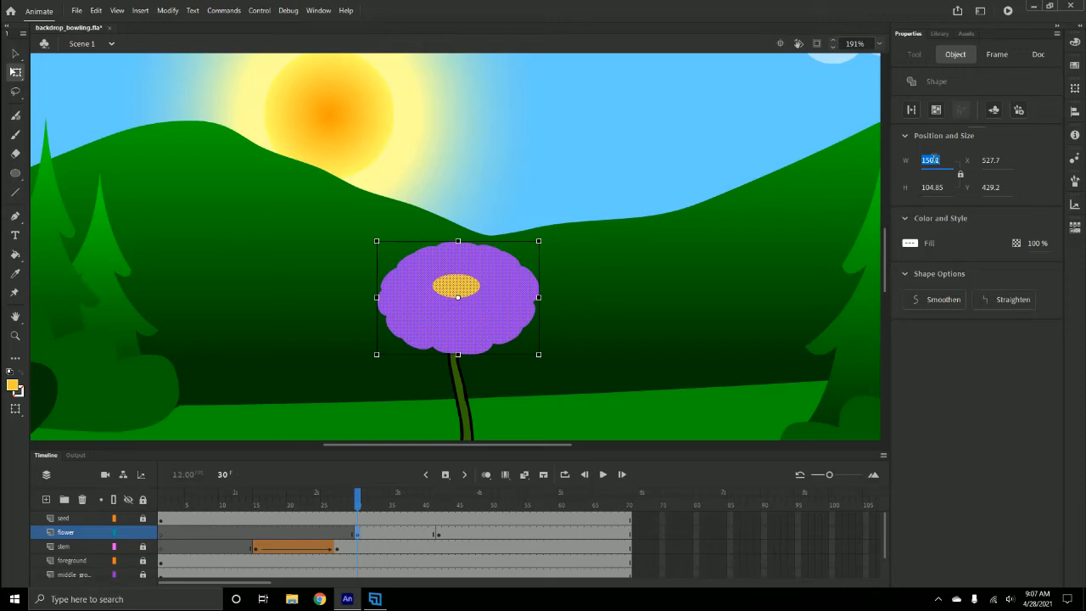
pyautogui.write('1')
pyautogui.click(934, 187)
pyautogui.write('1')
pyautogui.press('Return')
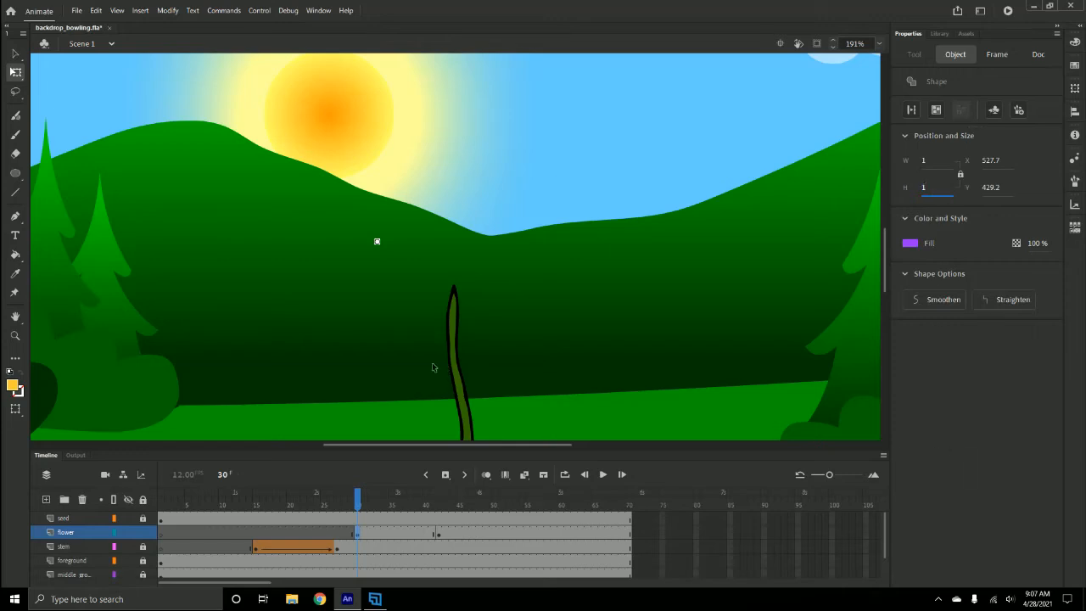
# - Nudge the tiny flower shape to the right toward the stem
pyautogui.press('Right')
pyautogui.press('Right')
pyautogui.press('Right')
pyautogui.press('Right')
pyautogui.press('Right')
pyautogui.press('Right')
pyautogui.press('Right')
pyautogui.press('Right')
pyautogui.press('Right')
pyautogui.press('Right')
pyautogui.press('Right')
pyautogui.press('Right')
pyautogui.press('Right')
pyautogui.press('Right')
pyautogui.press('Right')
pyautogui.press('Right')
pyautogui.press('Right')
pyautogui.press('Right')
pyautogui.press('Right')
pyautogui.press('Right')
pyautogui.press('Right')
pyautogui.press('Right')
pyautogui.press('Right')
pyautogui.press('Right')
pyautogui.press('Right')
pyautogui.press('Right')
pyautogui.press('Right')
pyautogui.press('Right')
pyautogui.press('Right')
pyautogui.press('Right')
pyautogui.press('Right')
pyautogui.press('Right')
pyautogui.press('Right')
pyautogui.press('Right')
pyautogui.press('Right')
pyautogui.press('Right')
pyautogui.press('Right')
pyautogui.press('Right')
pyautogui.press('Right')
pyautogui.press('Right')
pyautogui.press('Right')
pyautogui.press('Right')
pyautogui.press('Right')
pyautogui.press('Right')
pyautogui.press('Right')
pyautogui.press('Right')
pyautogui.press('Right')
pyautogui.press('Right')
pyautogui.press('Right')
pyautogui.press('Right')
pyautogui.press('Right')
pyautogui.press('Right')
pyautogui.press('Right')
pyautogui.press('Right')
pyautogui.press('Right')
pyautogui.press('Right')
pyautogui.press('Right')
pyautogui.press('Right')
pyautogui.press('Right')
pyautogui.press('Right')
pyautogui.press('Right')
pyautogui.press('Right')
pyautogui.press('Right')
pyautogui.press('Right')
pyautogui.press('Right')
pyautogui.press('Right')
pyautogui.press('Right')
pyautogui.press('Right')
pyautogui.press('Right')
pyautogui.press('Right')
# - Nudge the tiny 1 × 1 px flower down and left until it sits on the tip of the stem
pyautogui.hotkey('ctrl', '=')
pyautogui.hotkey('ctrl', '=')
pyautogui.hotkey('ctrl', '=')
pyautogui.hotkey('ctrl', '=')
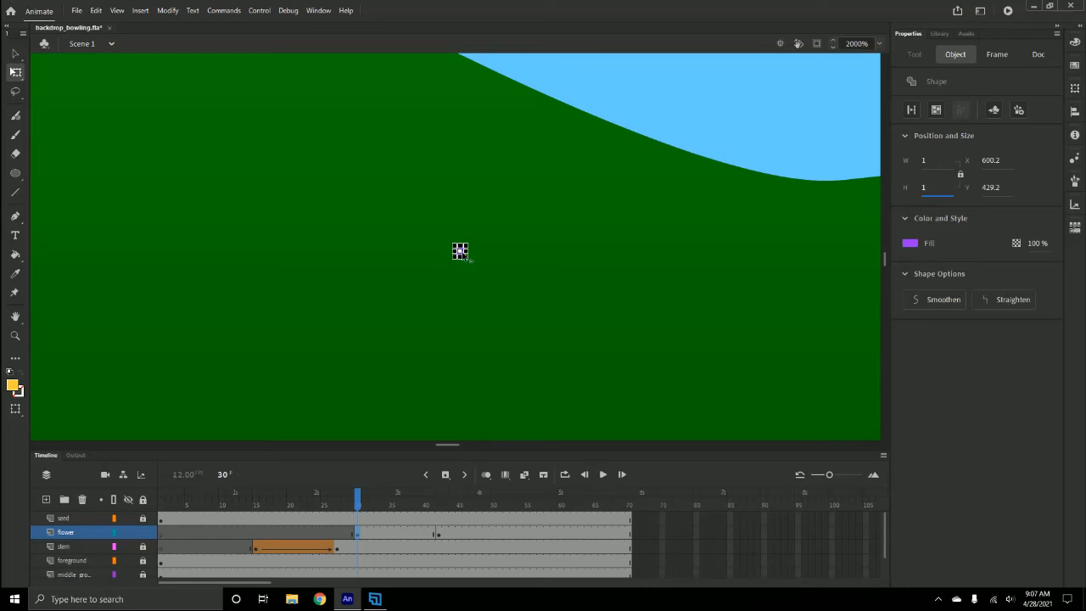
pyautogui.click(462, 253)
pyautogui.press('Down')
pyautogui.press('Down')
pyautogui.press('Down')
pyautogui.press('Down')
pyautogui.press('Down')
pyautogui.press('Down')
pyautogui.press('Down')
pyautogui.press('Down')
pyautogui.press('Down')
pyautogui.press('Down')
pyautogui.press('Down')
pyautogui.press('Down')
pyautogui.press('Down')
pyautogui.press('Down')
pyautogui.press('Down')
pyautogui.press('Down')
pyautogui.press('Down')
pyautogui.press('Down')
pyautogui.press('Down')
pyautogui.press('Down')
pyautogui.press('Down')
pyautogui.press('Down')
pyautogui.press('Down')
pyautogui.moveTo(886, 262); pyautogui.dragTo(891, 268)
pyautogui.press('Down')
pyautogui.press('Down')
pyautogui.press('Down')
pyautogui.press('Down')
pyautogui.press('Down')
pyautogui.press('Down')
pyautogui.press('Down')
pyautogui.press('Down')
pyautogui.press('Down')
pyautogui.press('Down')
pyautogui.press('Down')
pyautogui.press('Down')
pyautogui.press('Down')
pyautogui.press('Down')
pyautogui.press('Down')
pyautogui.press('Down')
pyautogui.press('Down')
pyautogui.press('Down')
pyautogui.press('Down')
pyautogui.press('Down')
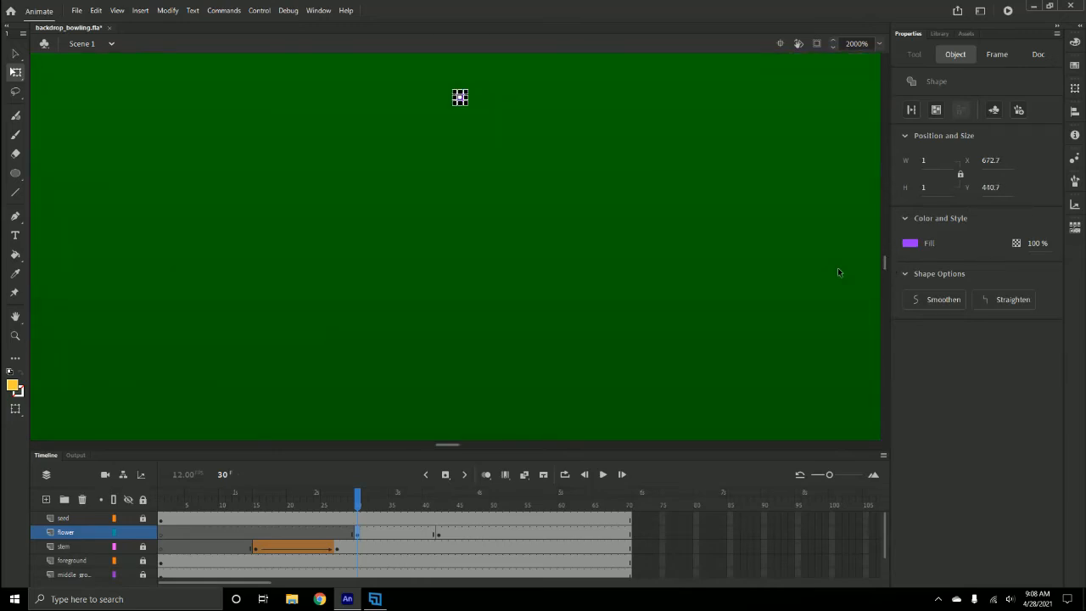
pyautogui.press('Down')
pyautogui.press('Down')
pyautogui.press('Down')
pyautogui.press('Down')
pyautogui.press('Down')
pyautogui.press('Down')
pyautogui.press('Down')
pyautogui.press('Down')
pyautogui.press('Down')
pyautogui.press('Down')
pyautogui.press('Down')
pyautogui.press('Down')
pyautogui.press('Down')
pyautogui.press('Down')
pyautogui.press('Down')
pyautogui.press('Down')
pyautogui.press('Down')
pyautogui.press('Down')
pyautogui.press('Down')
pyautogui.press('Down')
pyautogui.press('Down')
pyautogui.press('Down')
pyautogui.press('Down')
pyautogui.press('Down')
pyautogui.press('Down')
pyautogui.press('Down')
pyautogui.press('Down')
pyautogui.press('Down')
pyautogui.press('Down')
pyautogui.press('Down')
pyautogui.press('Down')
pyautogui.press('Down')
pyautogui.press('Down')
pyautogui.press('Down')
pyautogui.press('Down')
pyautogui.press('Down')
pyautogui.press('Down')
pyautogui.press('Down')
pyautogui.press('Down')
pyautogui.press('Down')
pyautogui.press('Down')
pyautogui.press('Down')
pyautogui.press('Down')
pyautogui.press('Down')
pyautogui.press('Down')
pyautogui.press('Down')
pyautogui.press('Down')
pyautogui.press('Down')
pyautogui.press('Down')
pyautogui.press('Down')
pyautogui.press('Down')
pyautogui.press('Down')
pyautogui.press('Down')
pyautogui.press('Down')
pyautogui.press('Down')
pyautogui.press('Down')
pyautogui.press('Down')
pyautogui.press('Down')
pyautogui.press('Down')
pyautogui.press('Down')
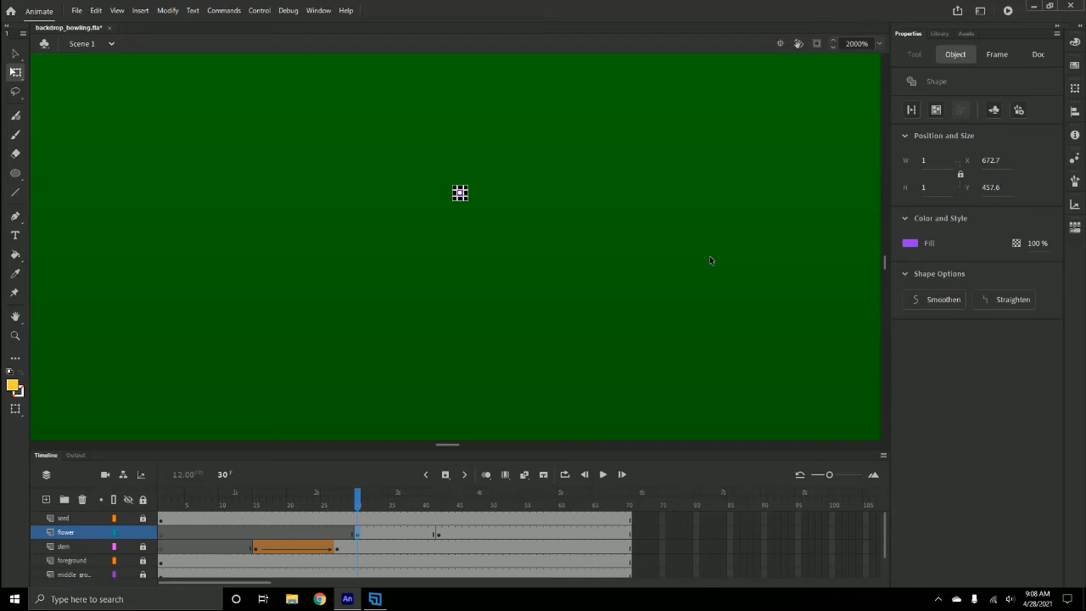
pyautogui.press('Down')
pyautogui.press('Down')
pyautogui.press('Down')
pyautogui.press('Down')
pyautogui.press('Down')
pyautogui.press('Down')
pyautogui.press('Down')
pyautogui.press('Down')
pyautogui.press('Down')
pyautogui.press('Down')
pyautogui.press('Down')
pyautogui.press('Down')
pyautogui.press('Down')
pyautogui.press('Down')
pyautogui.press('Down')
pyautogui.press('Down')
pyautogui.press('Down')
pyautogui.press('Down')
pyautogui.press('Down')
pyautogui.press('Down')
pyautogui.press('Down')
pyautogui.press('Down')
pyautogui.press('Down')
pyautogui.press('Down')
pyautogui.press('Down')
pyautogui.press('Down')
pyautogui.press('Down')
pyautogui.press('Down')
pyautogui.press('Down')
pyautogui.press('Down')
pyautogui.press('Down')
pyautogui.press('Down')
pyautogui.press('Down')
pyautogui.press('Down')
pyautogui.press('Down')
pyautogui.press('Down')
pyautogui.press('Down')
pyautogui.moveTo(887, 264); pyautogui.dragTo(889, 264)
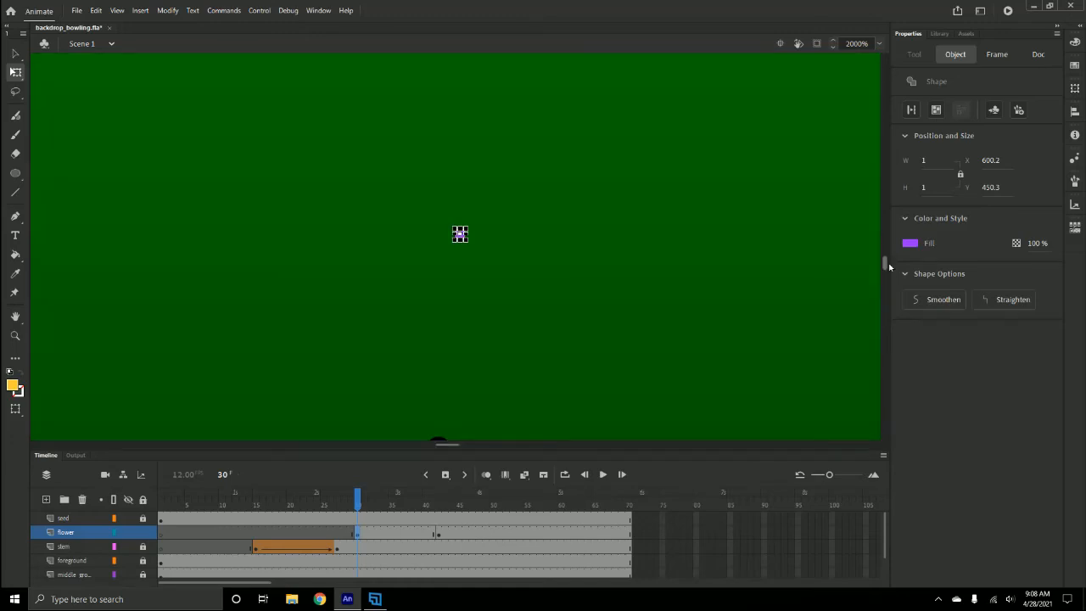
pyautogui.press('Down')
pyautogui.press('Down')
pyautogui.press('Down')
pyautogui.press('Down')
pyautogui.press('Down')
pyautogui.press('Down')
pyautogui.press('Down')
pyautogui.press('Down')
pyautogui.press('Down')
pyautogui.press('Down')
pyautogui.press('Down')
pyautogui.press('Down')
pyautogui.press('Down')
pyautogui.press('Down')
pyautogui.press('Down')
pyautogui.press('Down')
pyautogui.press('Down')
pyautogui.press('Down')
pyautogui.press('Down')
pyautogui.press('Down')
pyautogui.press('Down')
pyautogui.press('Down')
pyautogui.press('Down')
pyautogui.press('Down')
pyautogui.press('Down')
pyautogui.press('Down')
pyautogui.press('Down')
pyautogui.press('Down')
pyautogui.press('Down')
pyautogui.press('Down')
pyautogui.press('Down')
pyautogui.press('Down')
pyautogui.press('Down')
pyautogui.press('Down')
pyautogui.press('Down')
pyautogui.press('Down')
pyautogui.press('Down')
pyautogui.press('Down')
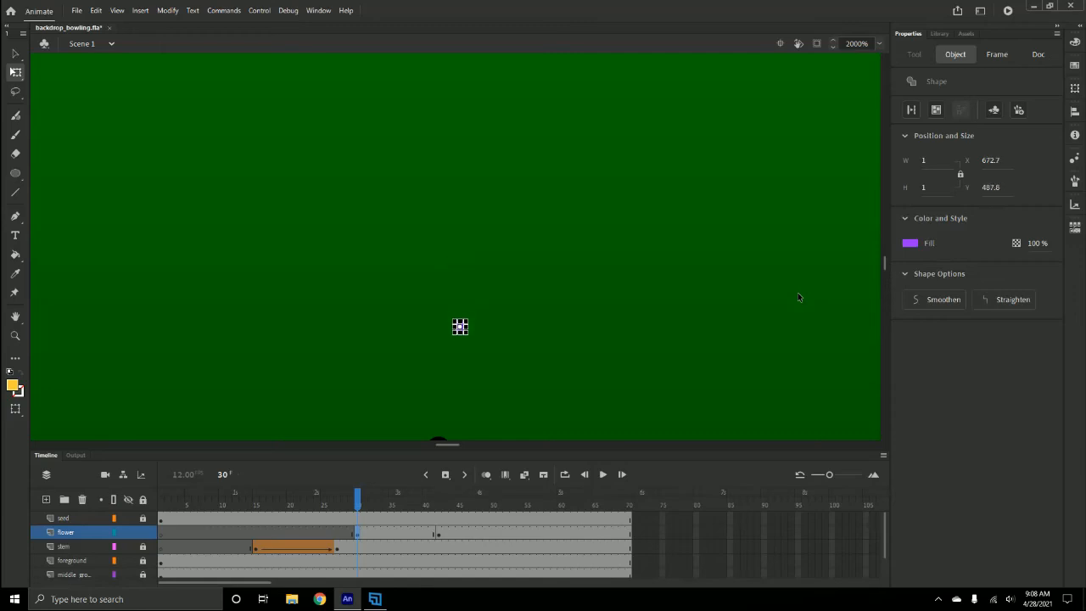
pyautogui.press('Down')
pyautogui.press('Down')
pyautogui.press('Down')
pyautogui.press('Down')
pyautogui.press('Down')
pyautogui.press('Down')
pyautogui.press('Left')
pyautogui.press('Left')
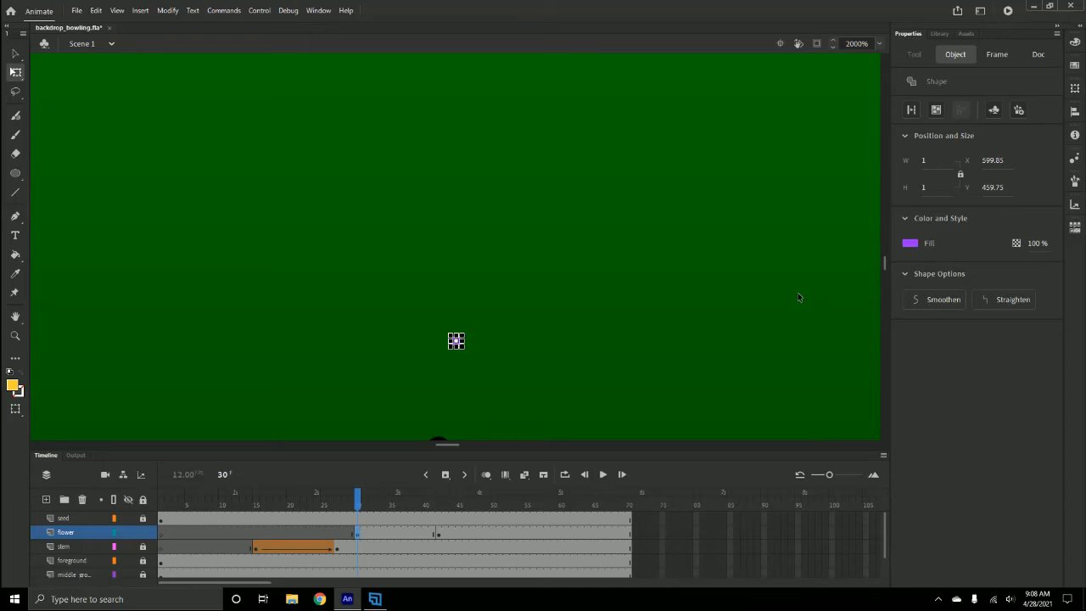
pyautogui.press('Left')
pyautogui.press('Left')
pyautogui.press('Down')
pyautogui.press('Down')
pyautogui.press('Down')
pyautogui.press('Down')
pyautogui.press('Down')
pyautogui.press('Down')
pyautogui.press('Down')
pyautogui.press('Down')
pyautogui.press('Down')
pyautogui.press('Down')
pyautogui.press('Down')
pyautogui.press('Down')
pyautogui.press('Down')
pyautogui.press('Down')
pyautogui.press('Down')
pyautogui.press('Down')
pyautogui.press('Down')
pyautogui.press('Down')
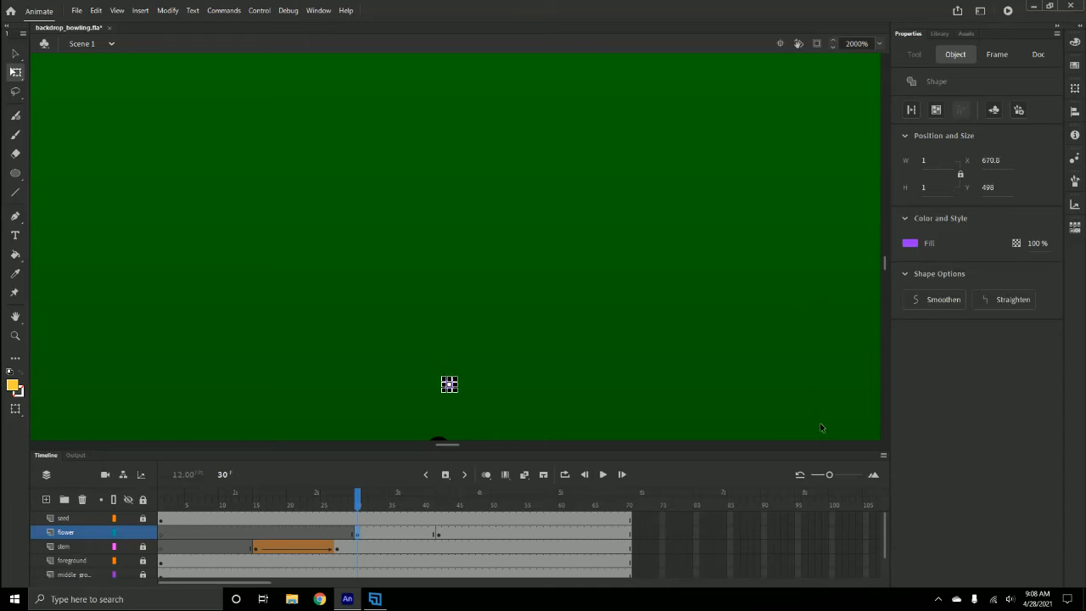
pyautogui.press('Down')
pyautogui.press('Down')
pyautogui.press('Down')
pyautogui.press('Down')
pyautogui.press('Down')
pyautogui.press('Down')
pyautogui.press('Down')
pyautogui.press('Down')
pyautogui.press('Down')
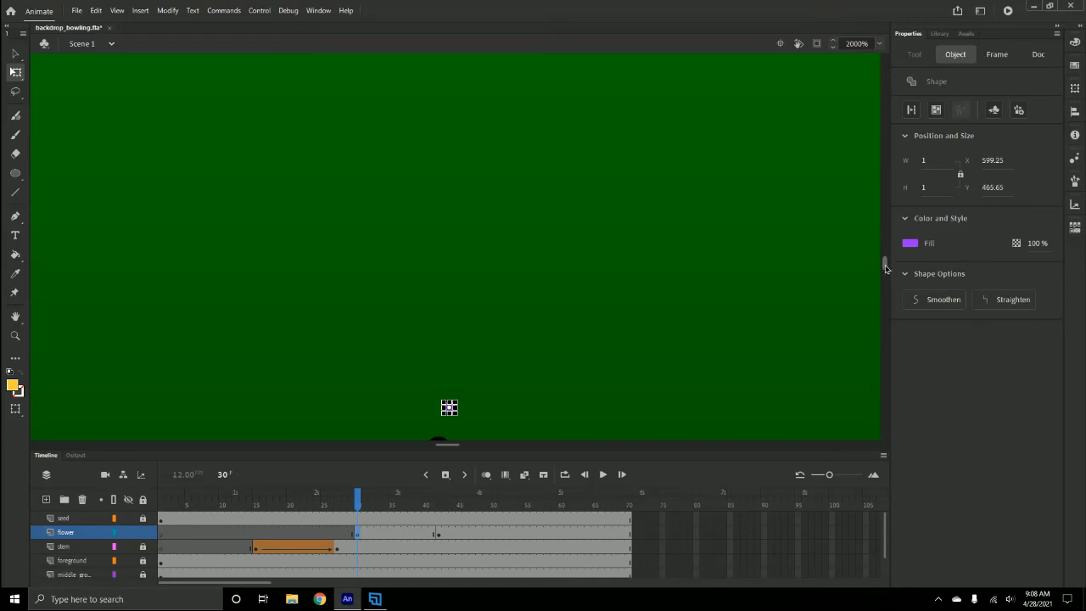
pyautogui.scroll(-3, 885, 268)
pyautogui.press('Down')
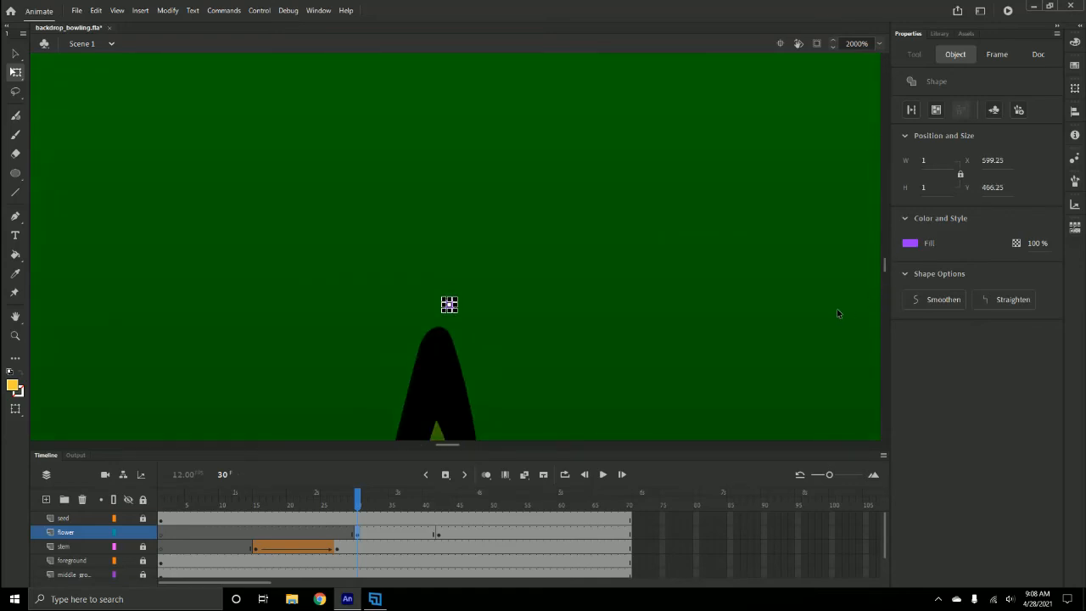
pyautogui.press('Down')
pyautogui.press('Down')
pyautogui.press('Down')
pyautogui.press('Down')
pyautogui.press('Down')
pyautogui.press('Down')
pyautogui.press('Down')
pyautogui.press('Down')
pyautogui.press('Down')
pyautogui.press('Down')
pyautogui.press('Down')
pyautogui.press('Down')
pyautogui.press('Down')
pyautogui.press('Left')
pyautogui.press('Left')
pyautogui.press('Left')
pyautogui.press('Left')
pyautogui.press('Left')
pyautogui.press('Down')
pyautogui.press('Down')
pyautogui.press('Down')
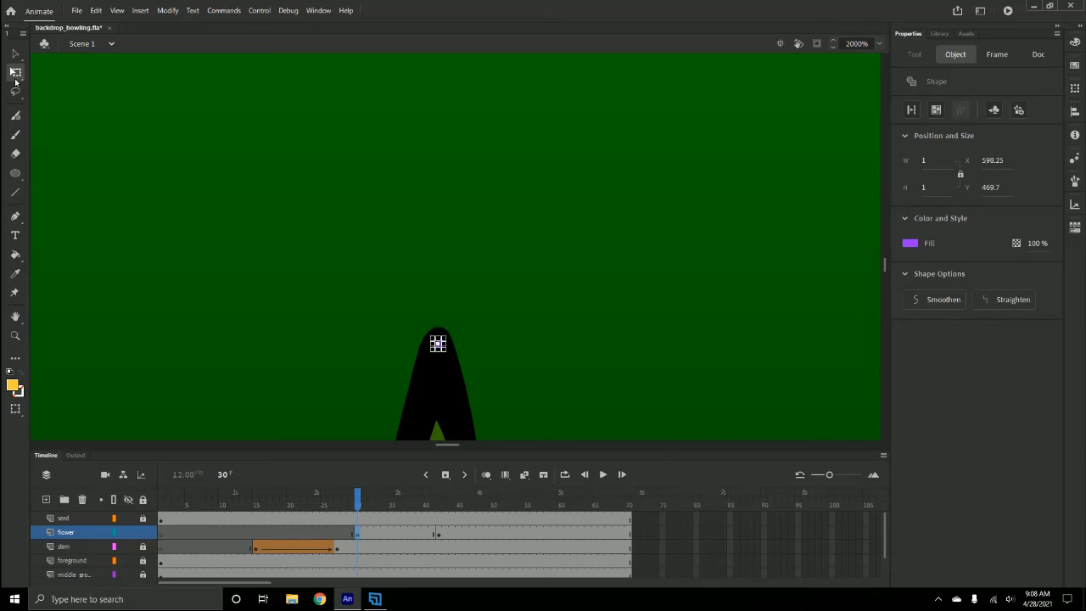
# - Create a shape tween on the flower layer between its frame 30 and frame 42 keyframes
pyautogui.click(16, 53)
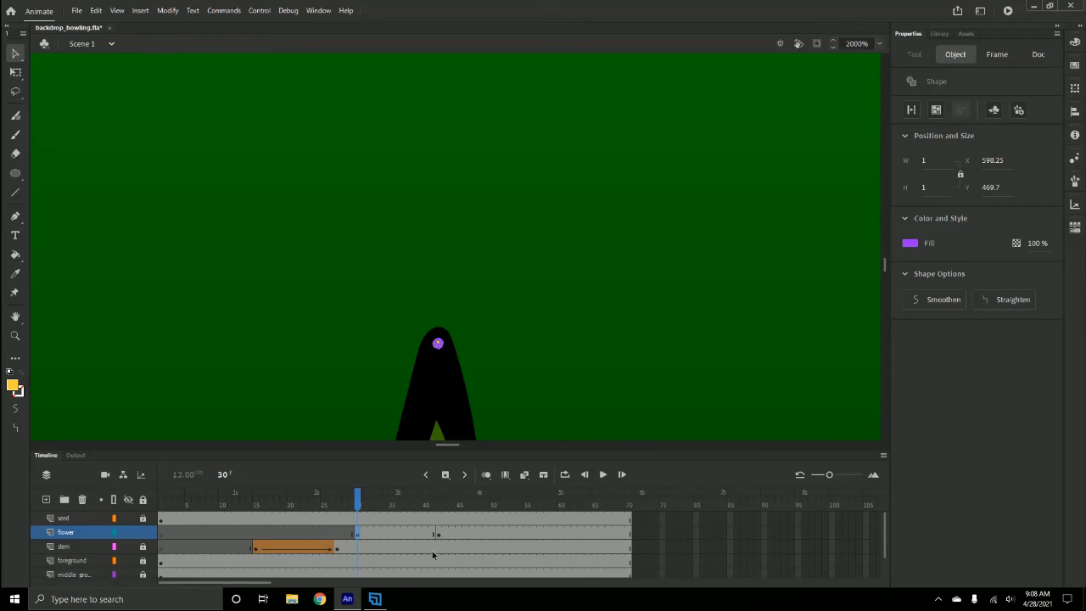
pyautogui.rightClick(398, 533)
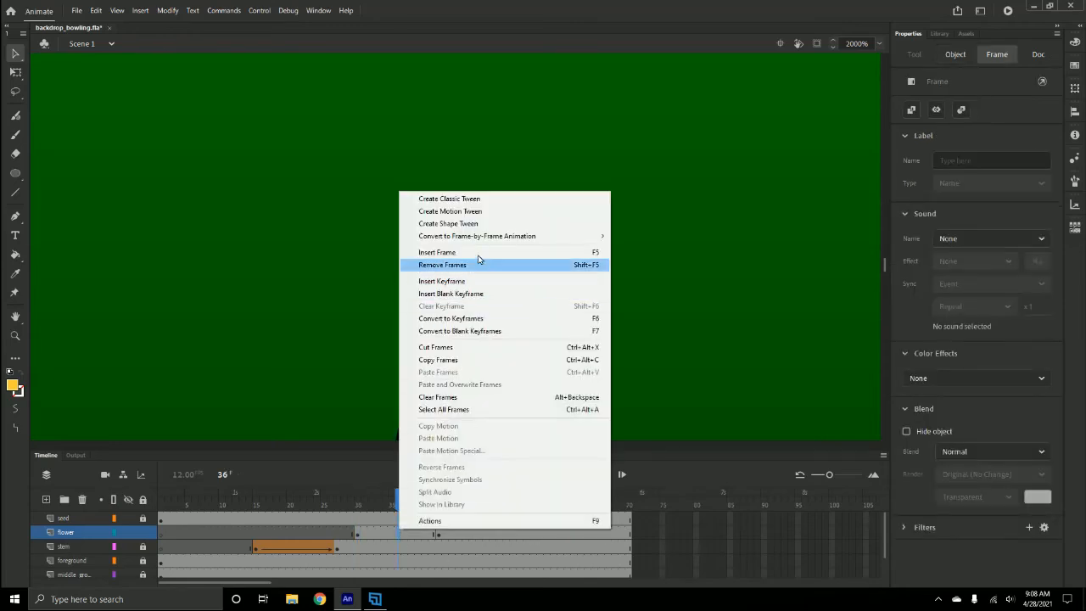
pyautogui.click(458, 224)
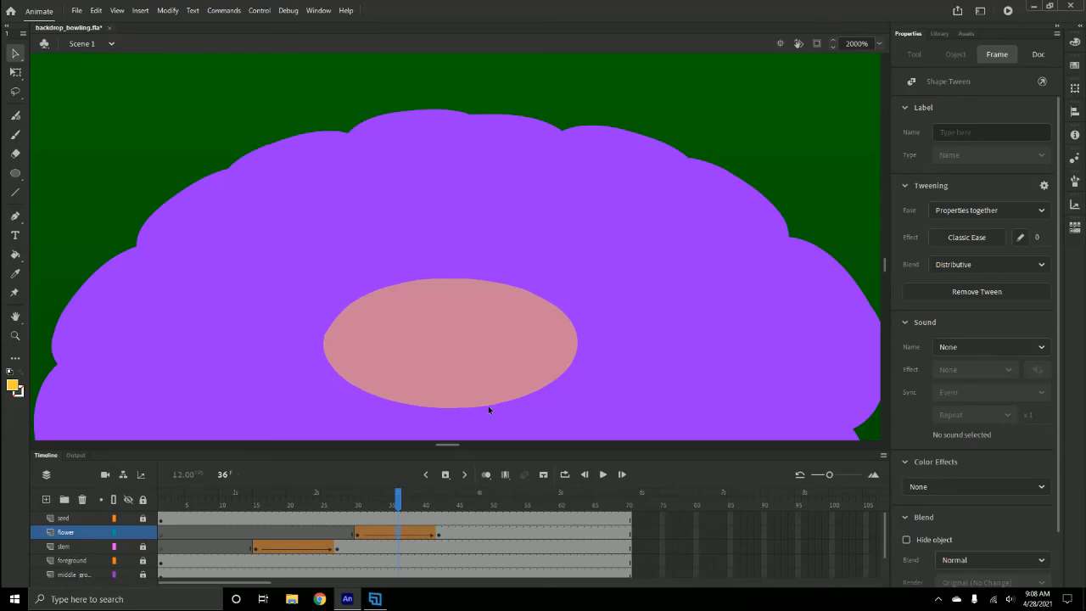
# - Fit the stage in the window and play the animation from frame 1
pyautogui.click(879, 43)
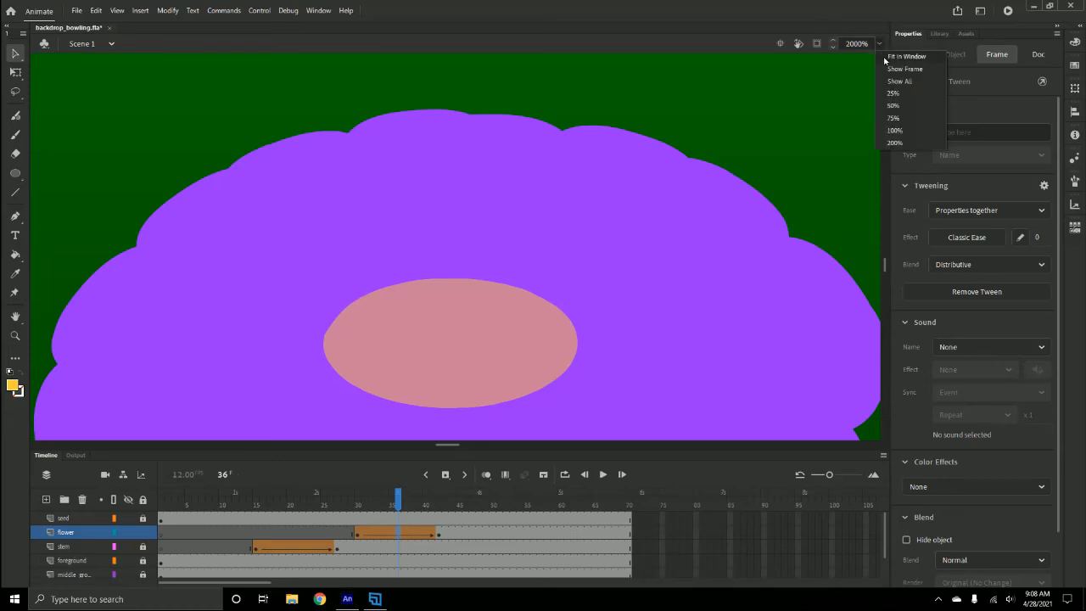
pyautogui.click(886, 57)
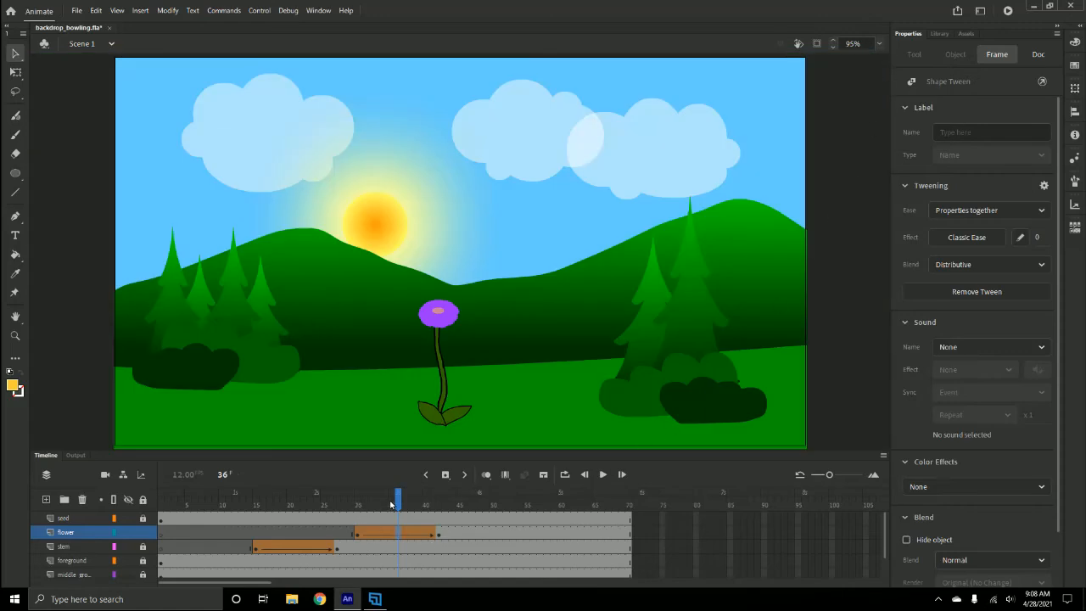
pyautogui.moveTo(343, 502); pyautogui.dragTo(127, 509)
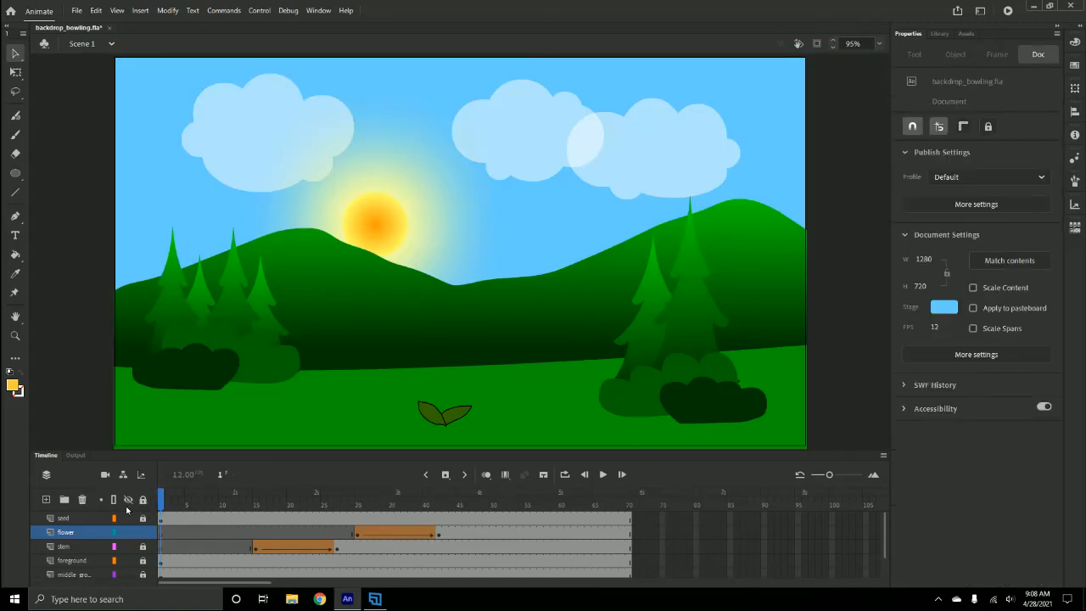
pyautogui.press('Return')
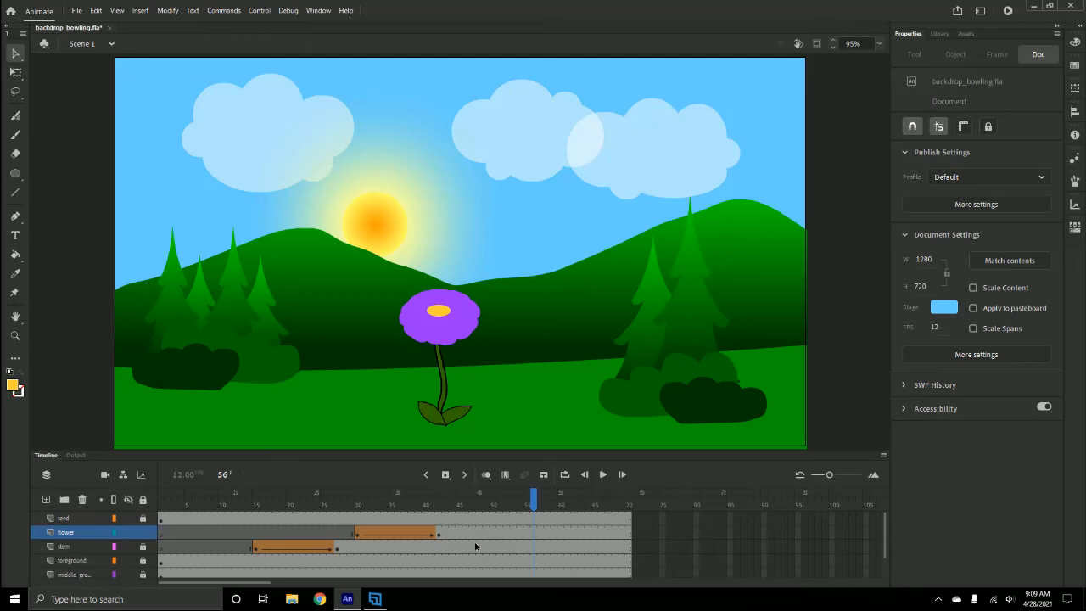
# - Lock the flower layer and add a new layer named leaf above it
pyautogui.click(143, 532)
pyautogui.hotkey('ctrl', '=')
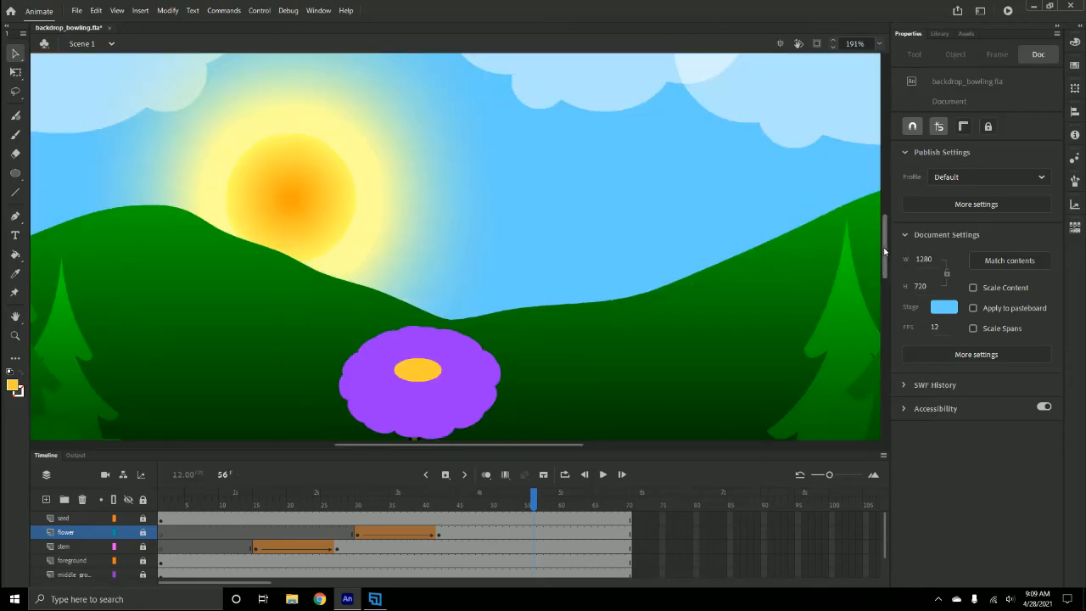
pyautogui.moveTo(885, 250); pyautogui.dragTo(889, 288)
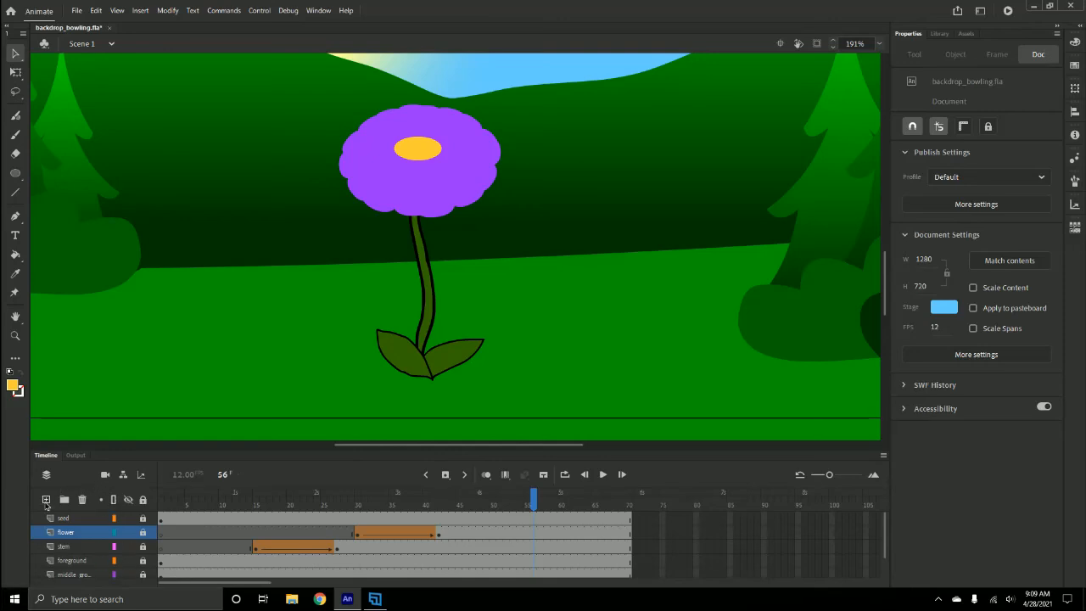
pyautogui.click(46, 500)
pyautogui.doubleClick(70, 535)
pyautogui.write('l')
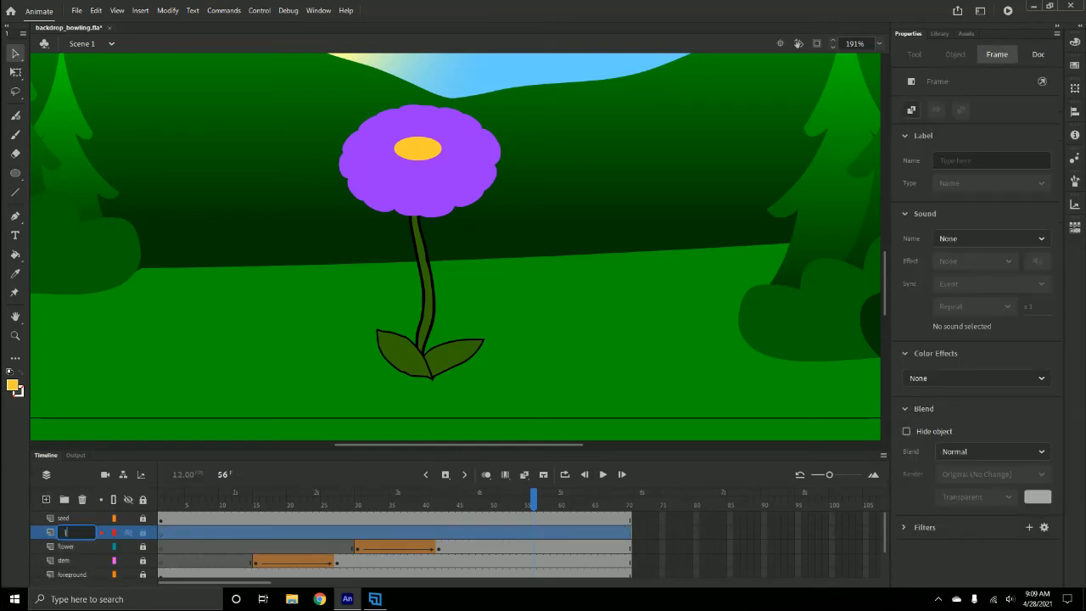
pyautogui.write('eaf')
# - Insert a blank keyframe at frame 44 on the leaf layer
pyautogui.click(454, 532)
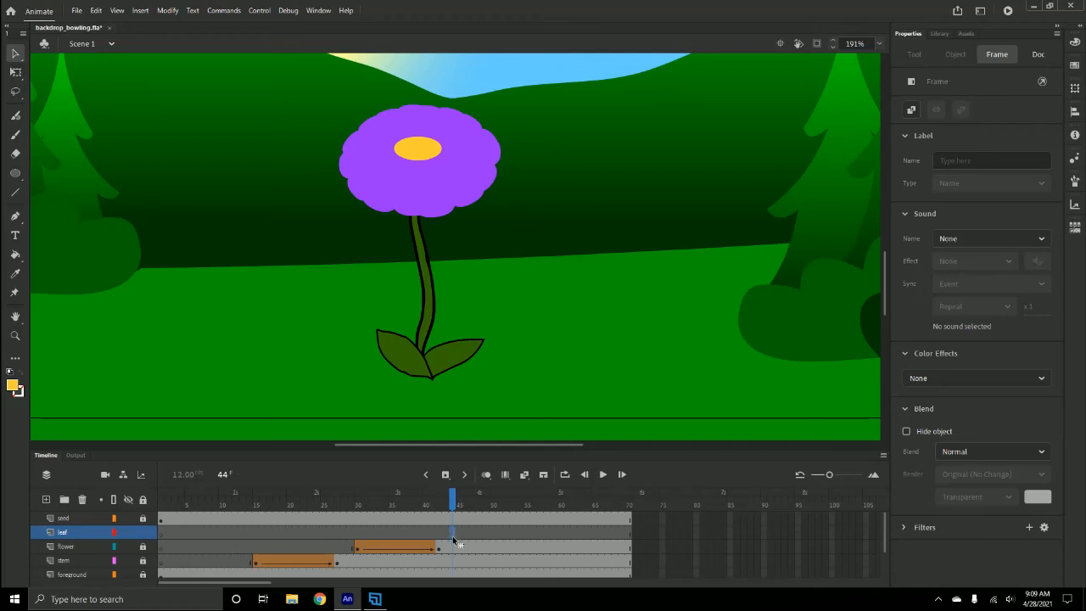
pyautogui.rightClick(454, 540)
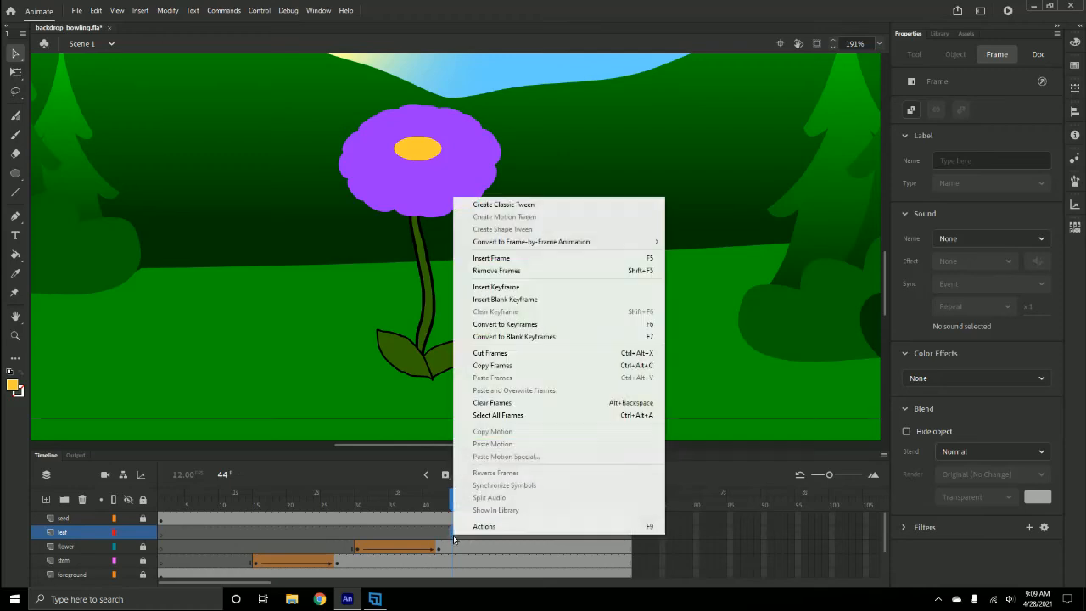
pyautogui.click(506, 299)
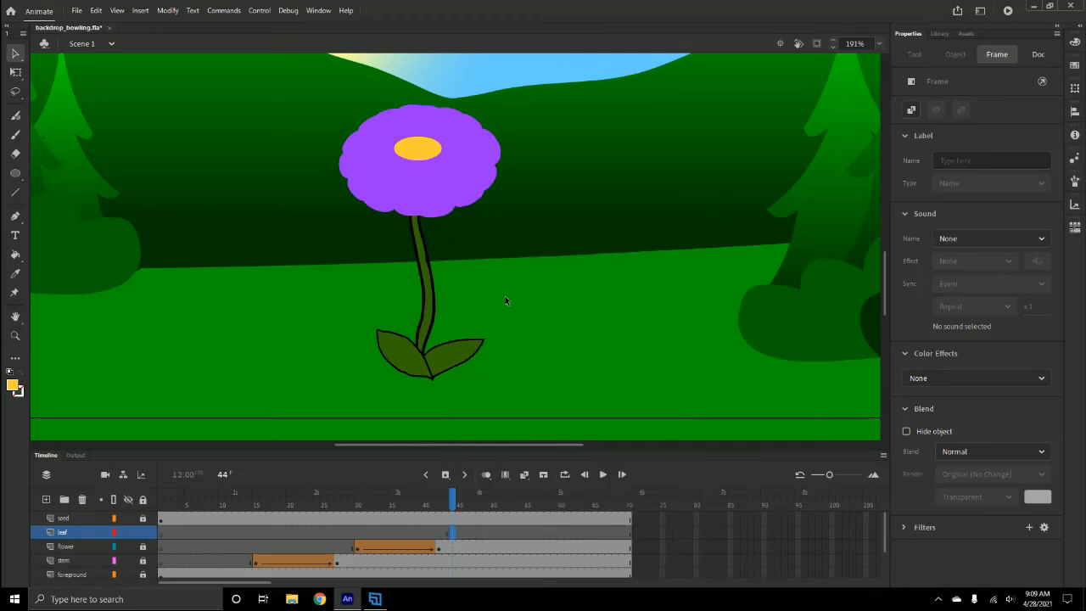
# - With the Classic Brush in black, draw a leaf outline branching off the upper right side of the stem
pyautogui.click(14, 136)
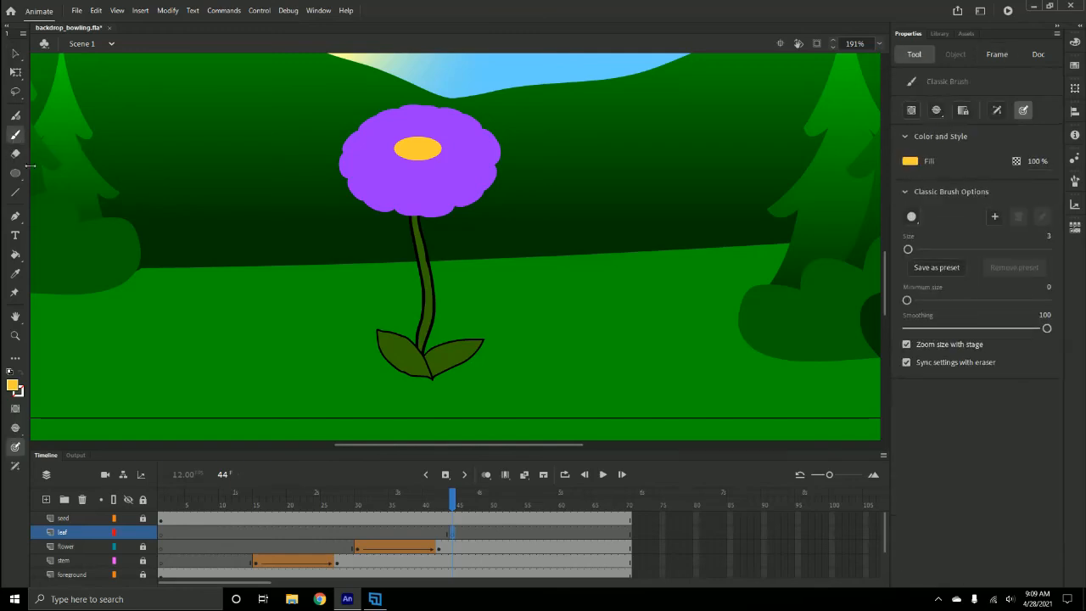
pyautogui.click(14, 389)
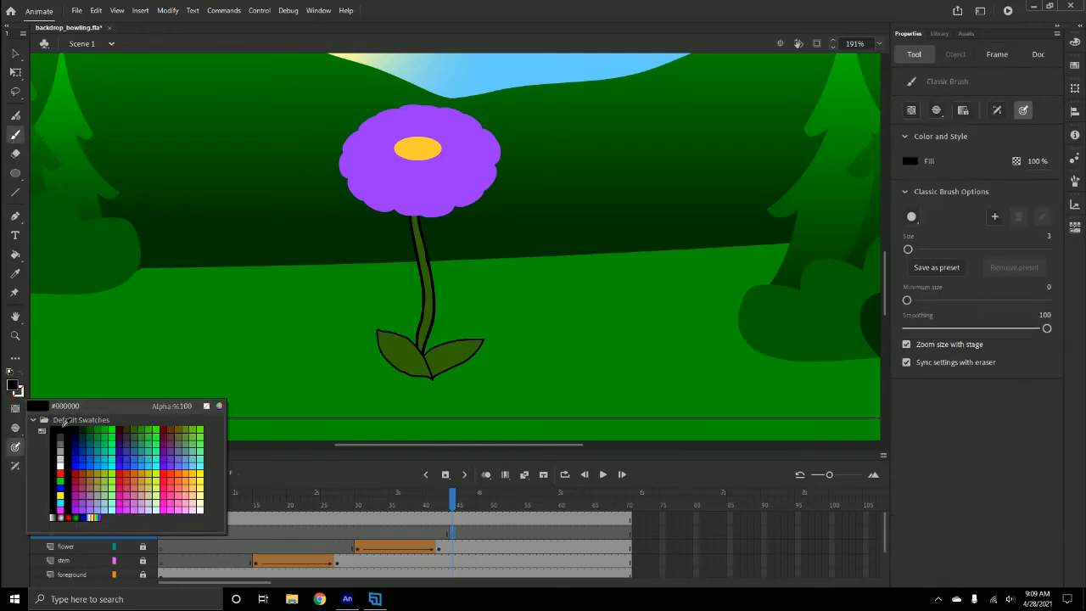
pyautogui.click(59, 429)
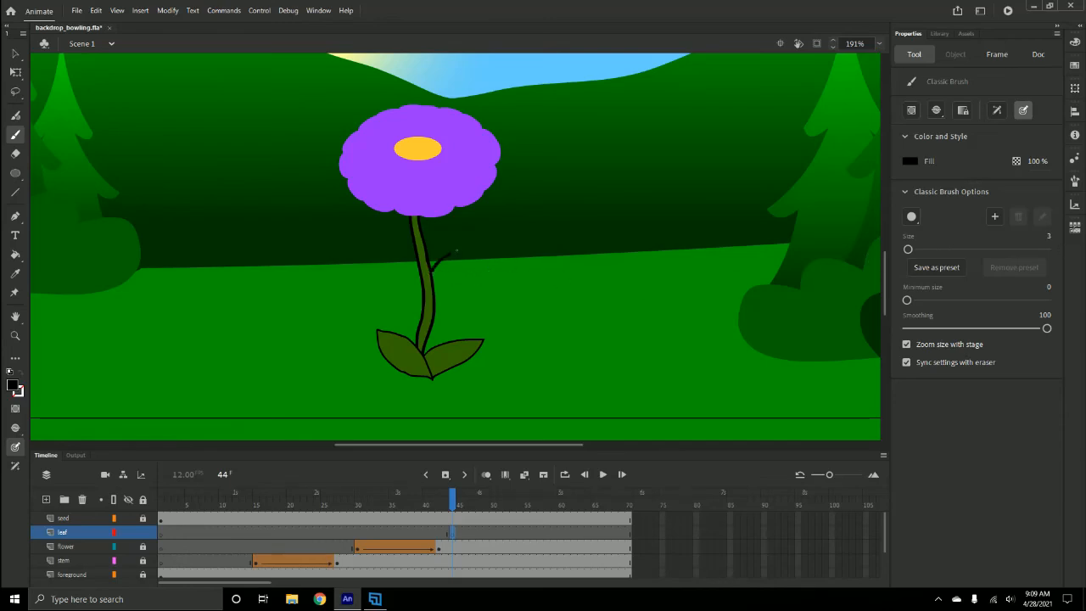
pyautogui.moveTo(481, 256); pyautogui.dragTo(469, 287)
pyautogui.hotkey('ctrl', 'z')
pyautogui.hotkey('ctrl', 'z')
pyautogui.click(114, 561)
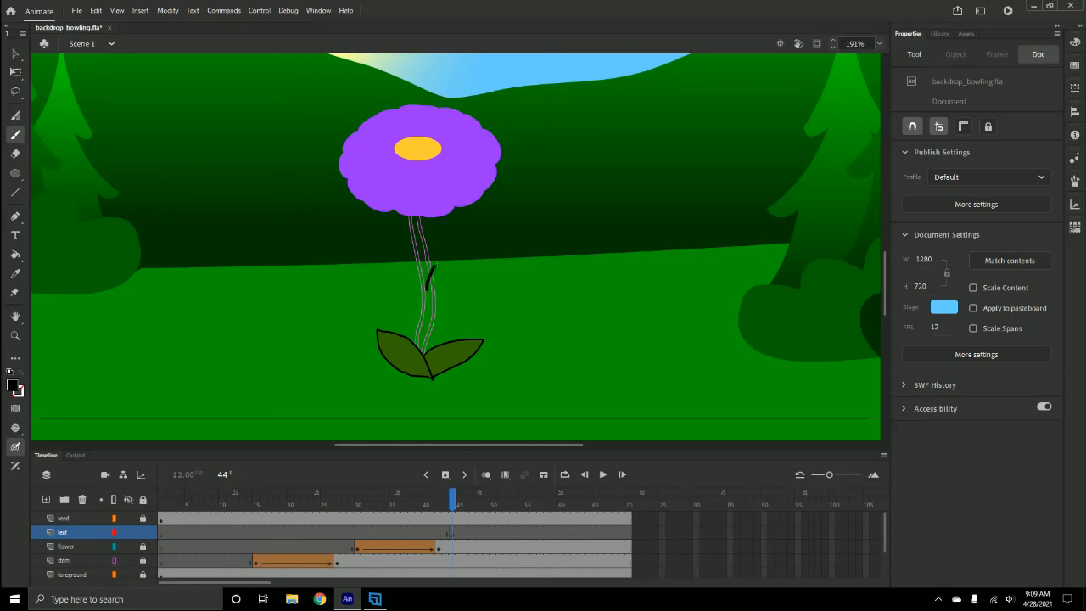
pyautogui.moveTo(461, 247)
pyautogui.mouseDown()
pyautogui.moveTo(507, 240)
pyautogui.moveTo(475, 290)
pyautogui.moveTo(426, 291)
pyautogui.mouseUp()
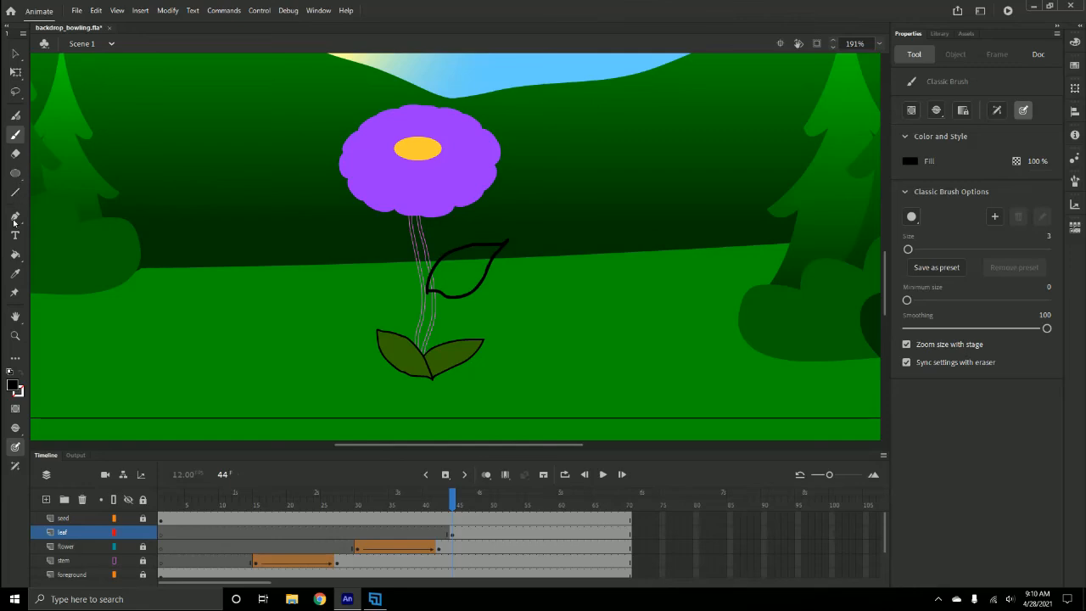
# - Fill the new leaf outline with the dark green #336600 of the lower leaves using the Paint Bucket
pyautogui.click(15, 253)
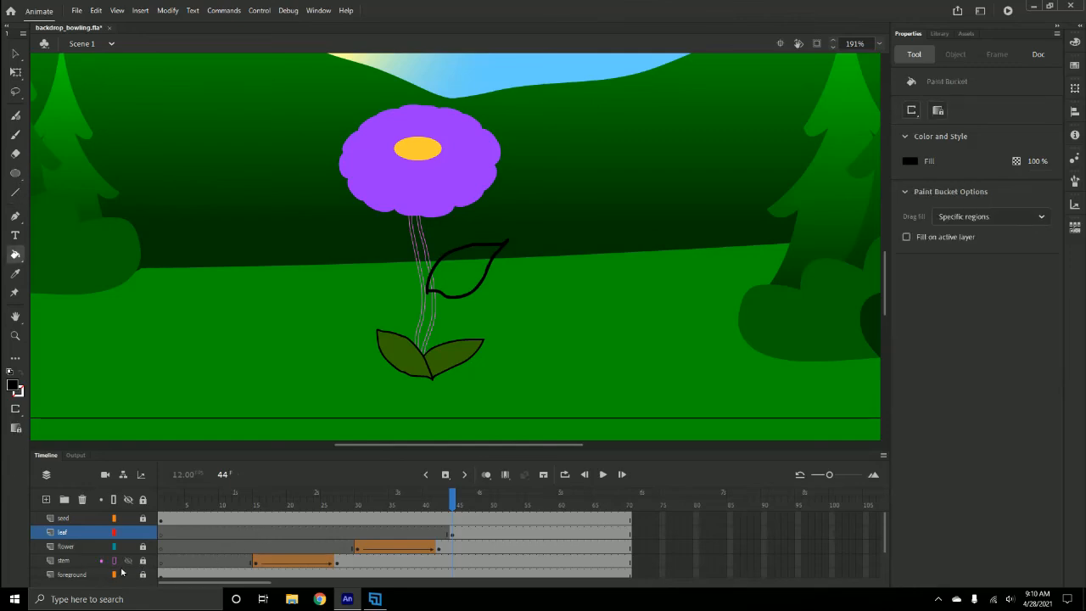
pyautogui.click(17, 386)
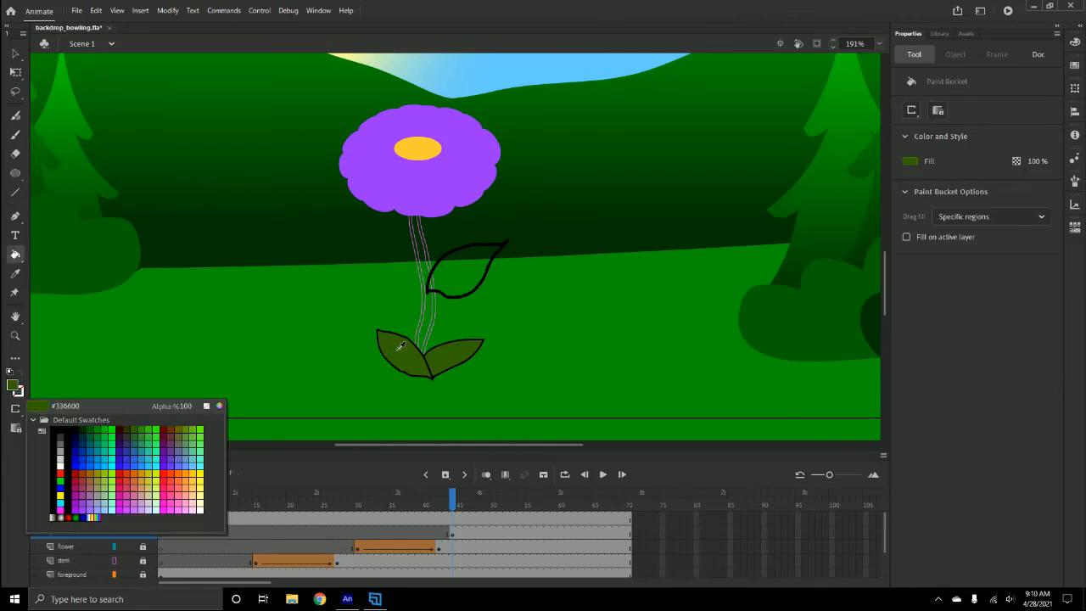
pyautogui.click(397, 353)
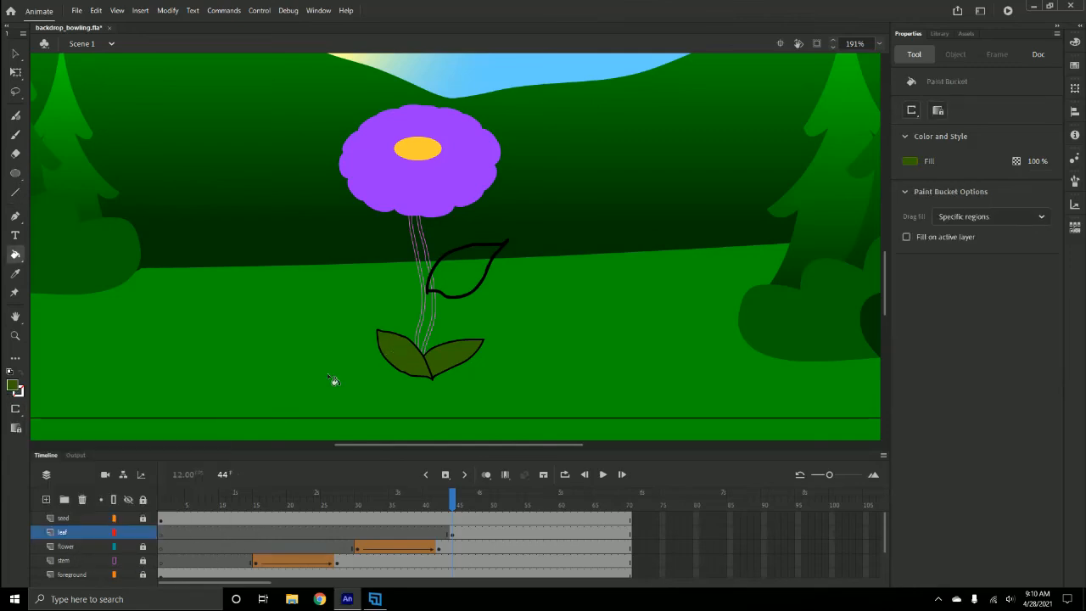
pyautogui.click(469, 276)
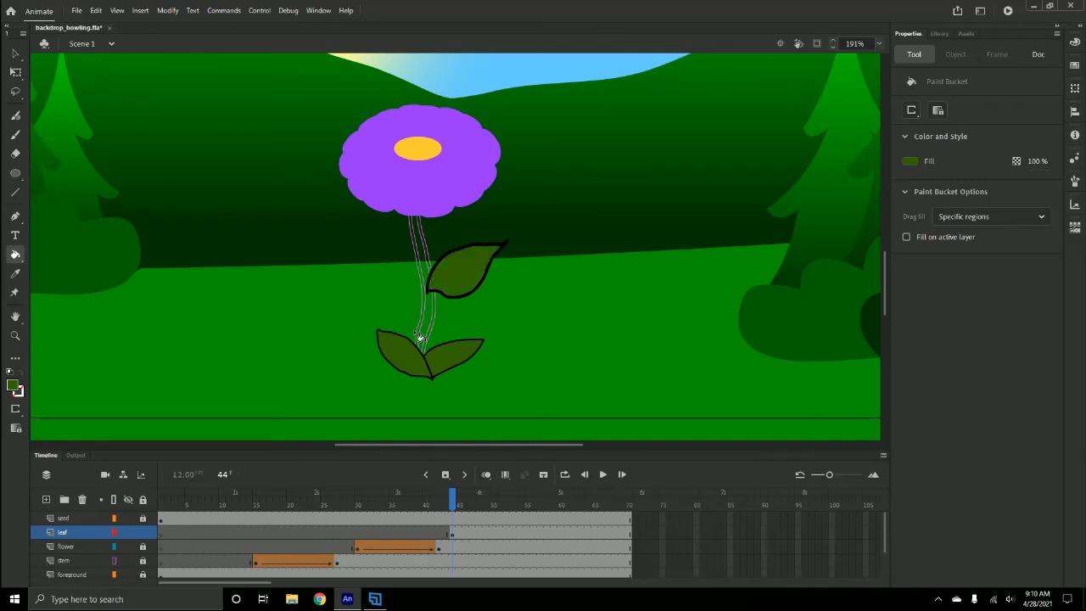
pyautogui.click(15, 54)
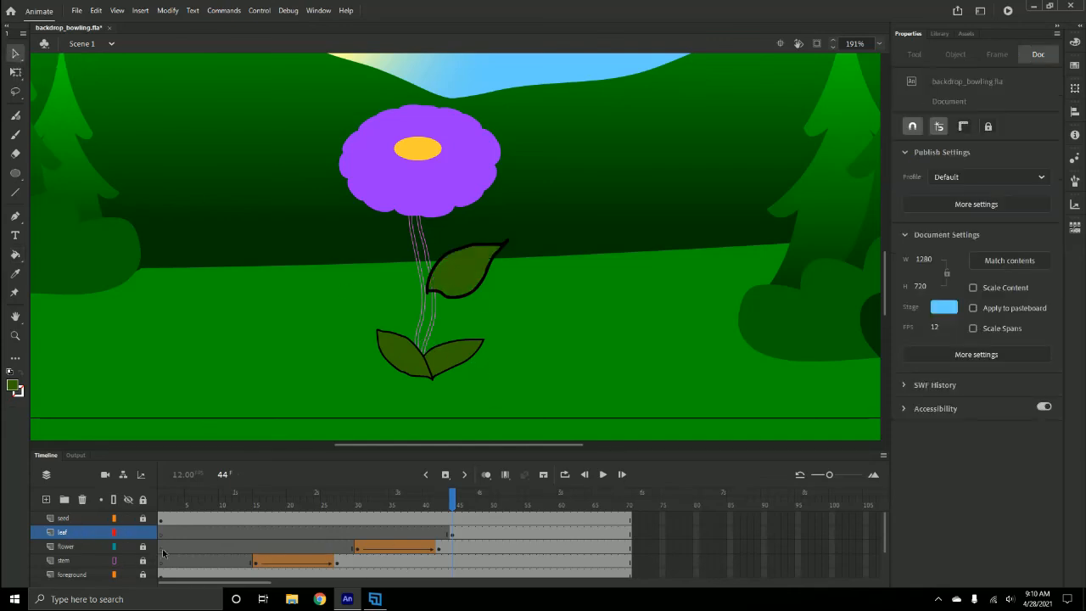
pyautogui.click(113, 563)
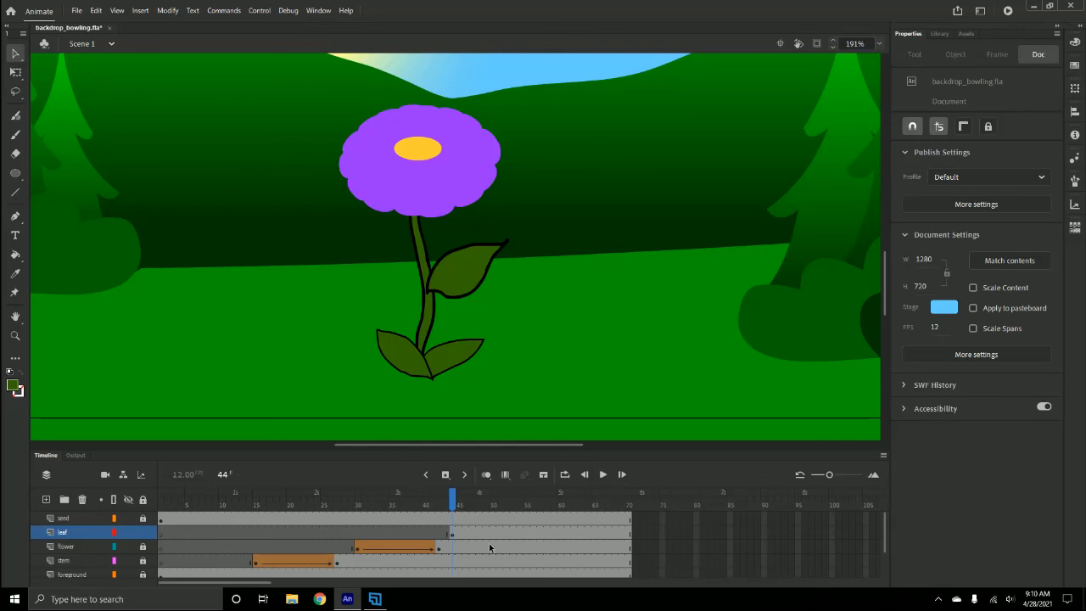
# - Insert a keyframe at frame 56 on the leaf layer
pyautogui.click(532, 534)
pyautogui.rightClick(534, 534)
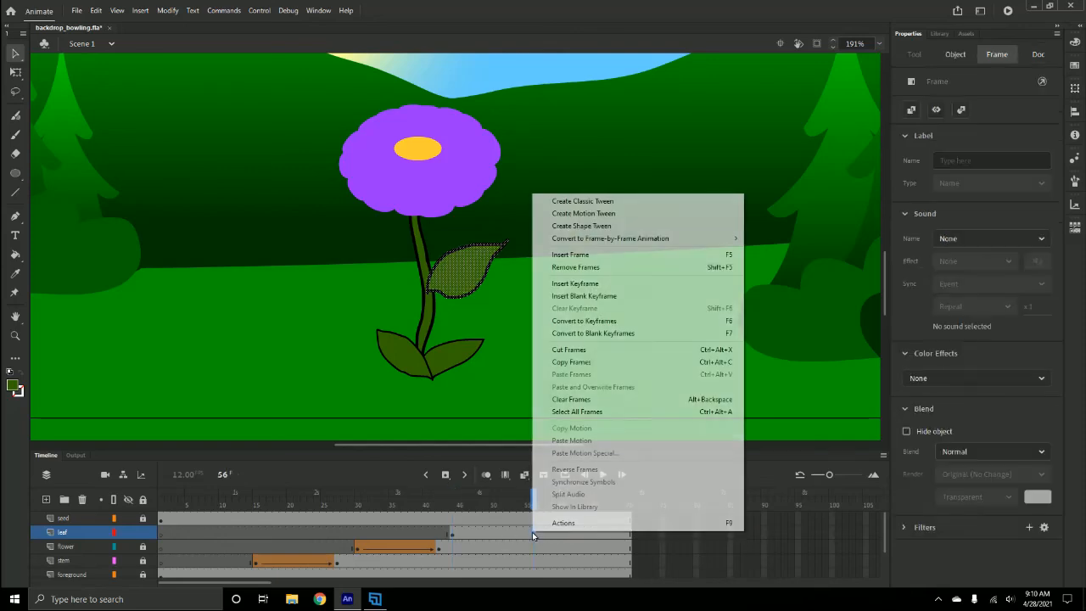
pyautogui.click(592, 284)
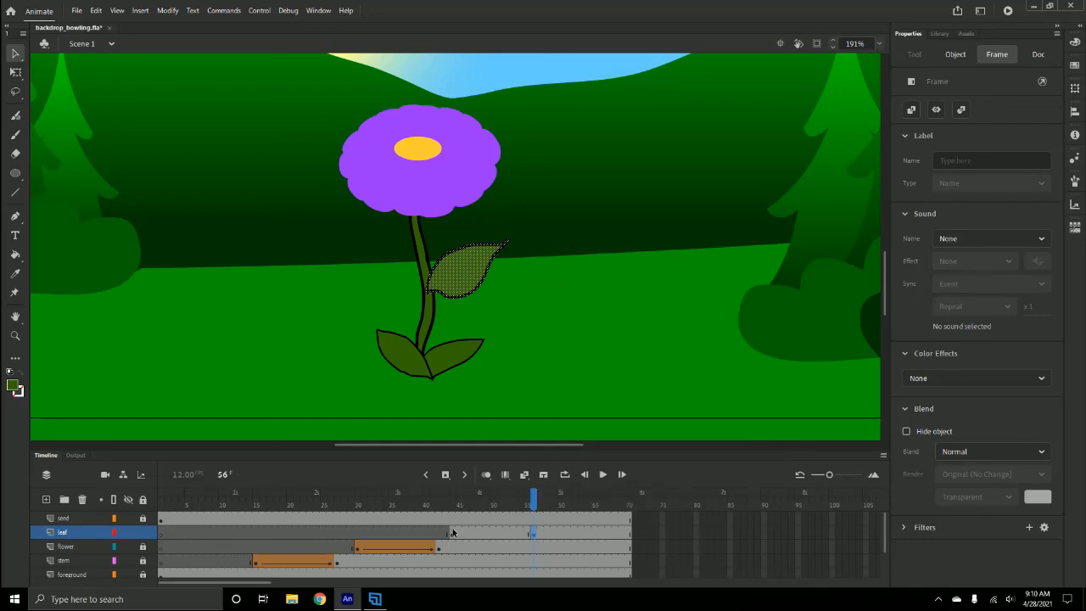
# - At frame 44 on the leaf layer, shrink the new leaf with Free Transform to a tiny shape where it meets the stem
pyautogui.click(454, 533)
pyautogui.click(15, 72)
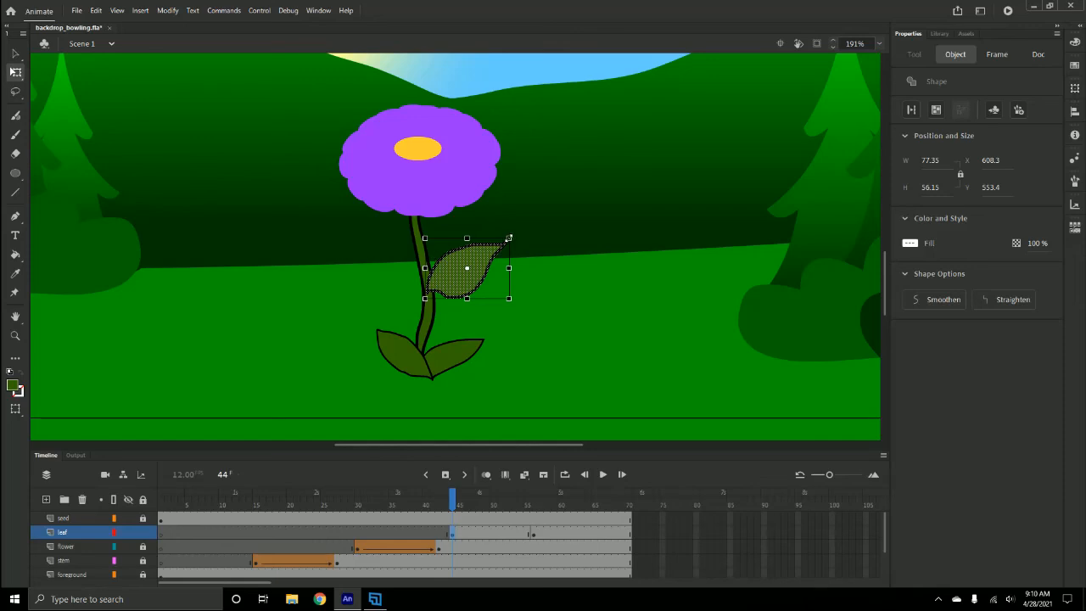
pyautogui.moveTo(509, 238); pyautogui.dragTo(484, 259)
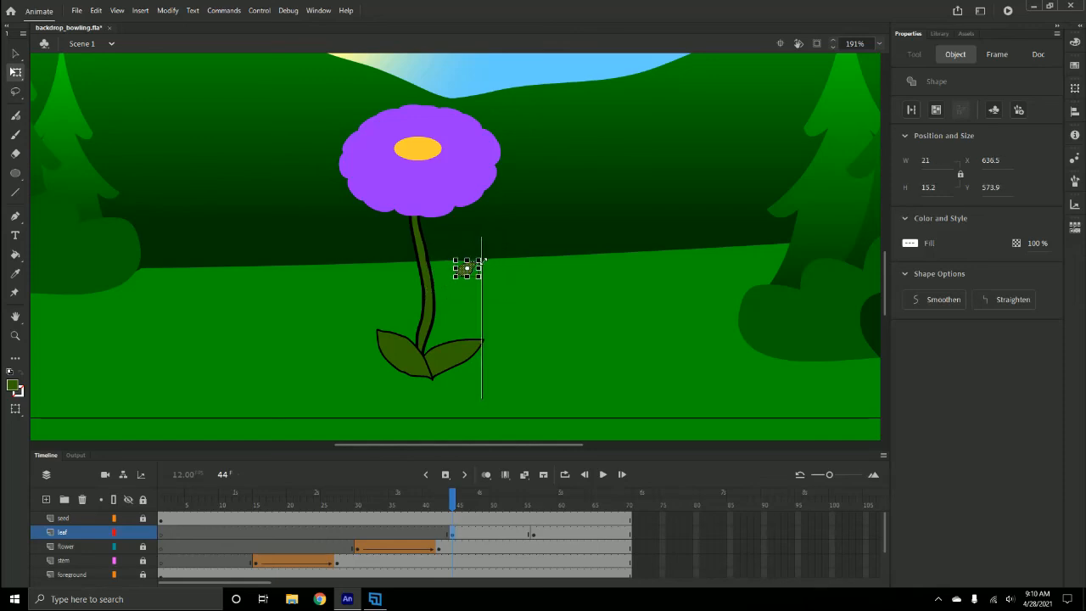
pyautogui.hotkey('ctrl', 'z')
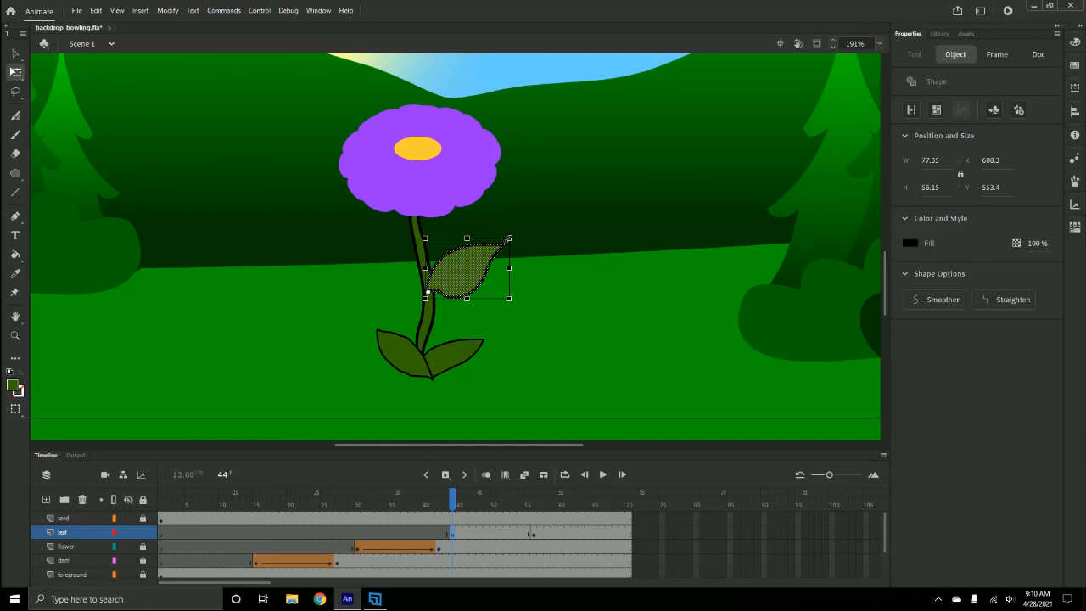
pyautogui.moveTo(509, 238); pyautogui.dragTo(441, 281)
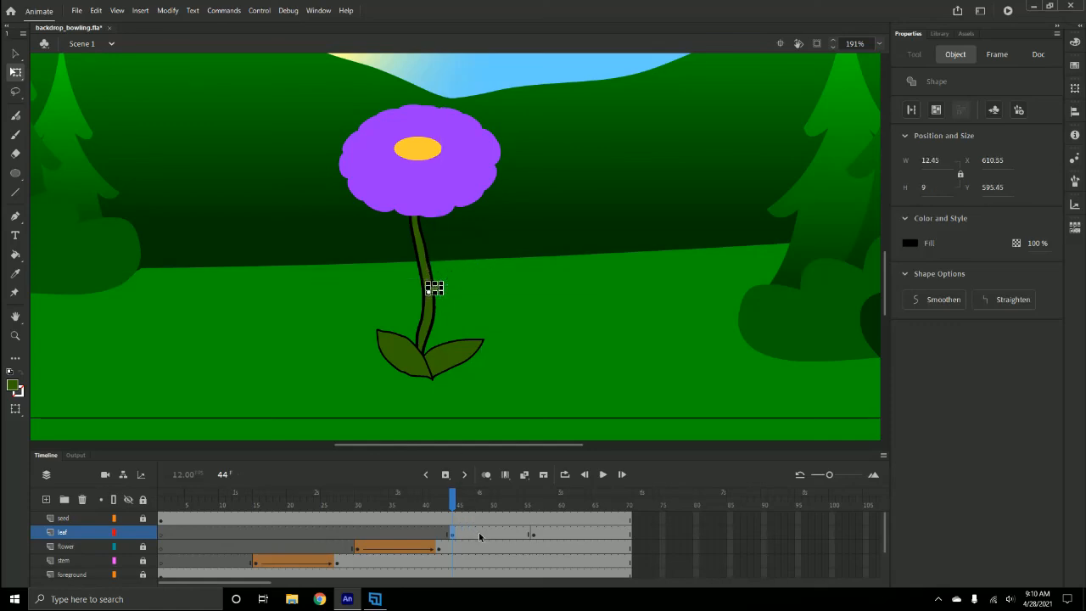
# - Create a shape tween on the leaf layer between the keyframes at frames 44 and 56
pyautogui.click(483, 532)
pyautogui.click(15, 53)
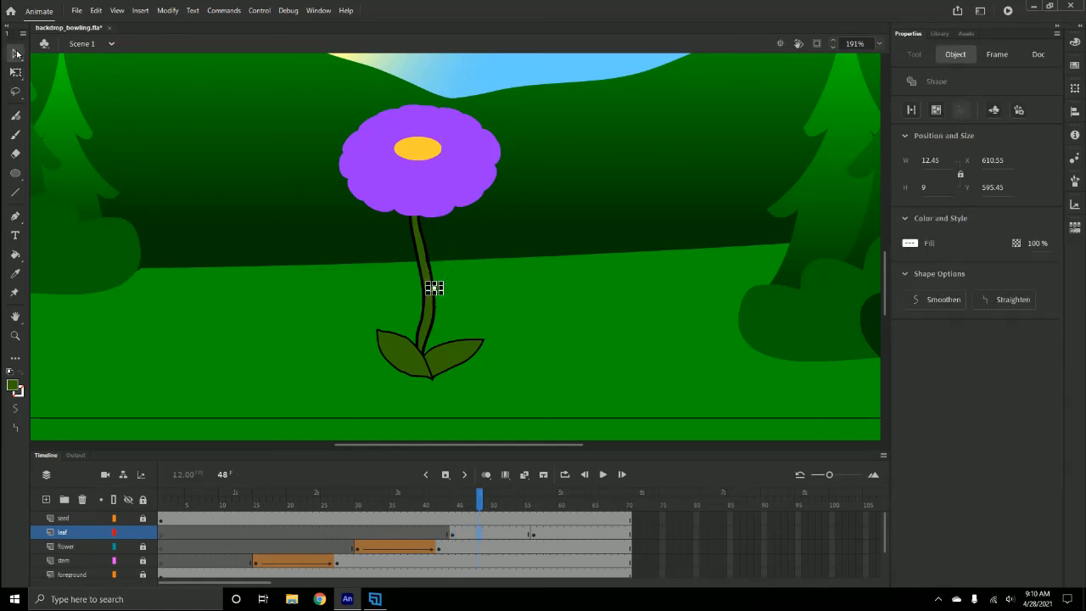
pyautogui.rightClick(486, 535)
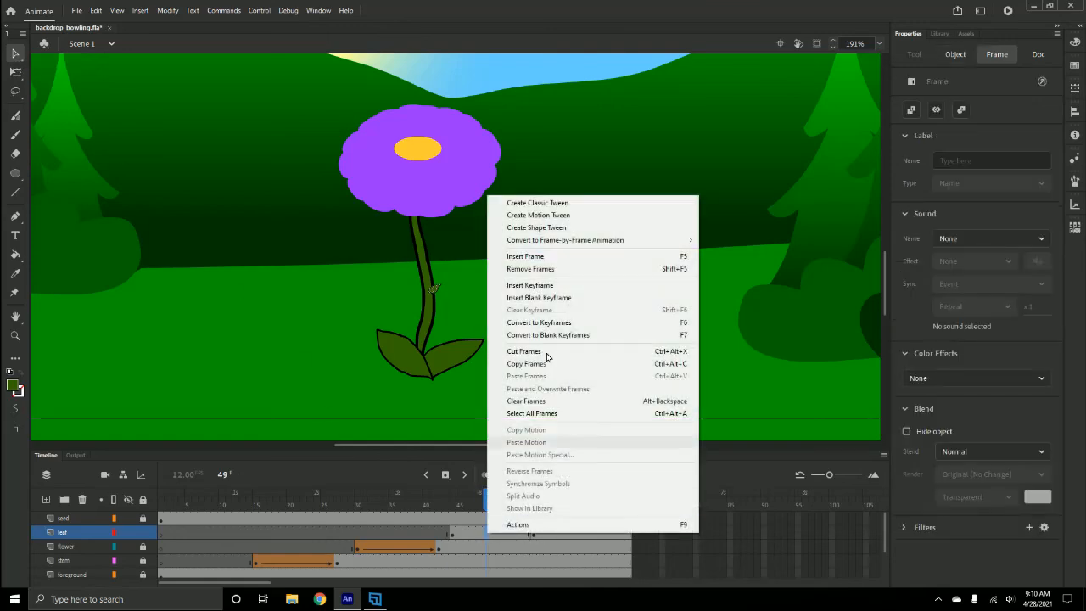
pyautogui.click(543, 230)
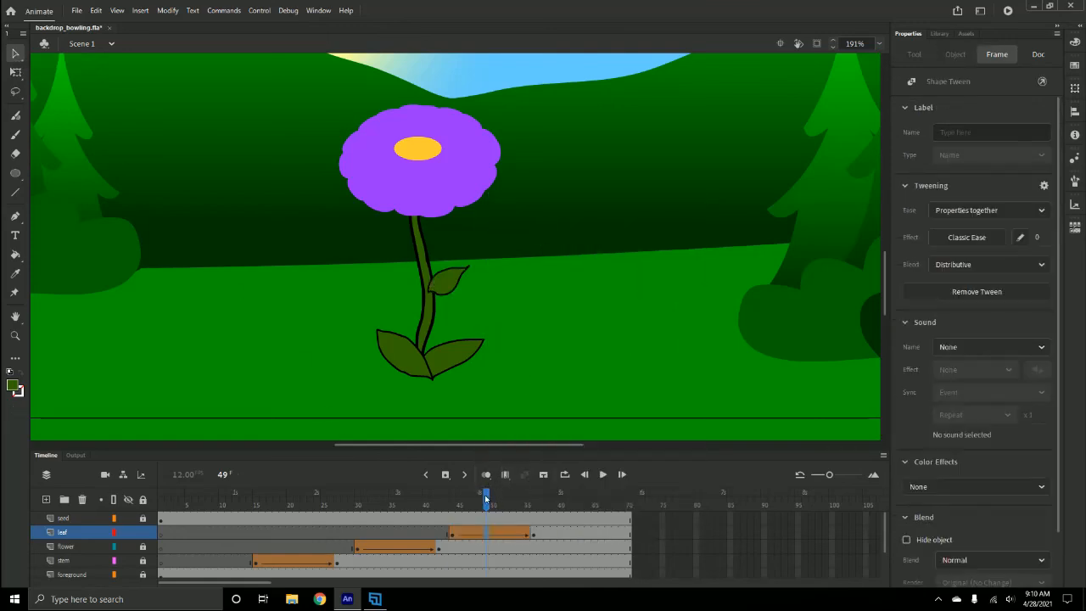
# - Move the leaf layer below the stem layer in the layer stack
pyautogui.moveTo(488, 498)
pyautogui.mouseDown()
pyautogui.moveTo(548, 497)
pyautogui.moveTo(472, 496)
pyautogui.moveTo(536, 486)
pyautogui.moveTo(473, 496)
pyautogui.mouseUp()
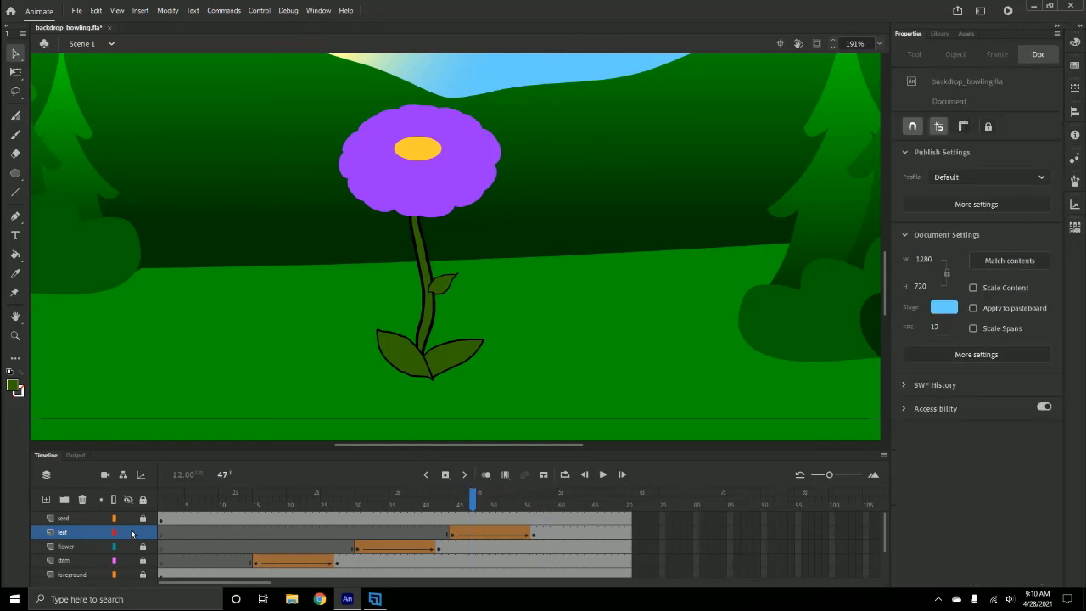
pyautogui.moveTo(69, 533); pyautogui.dragTo(65, 567)
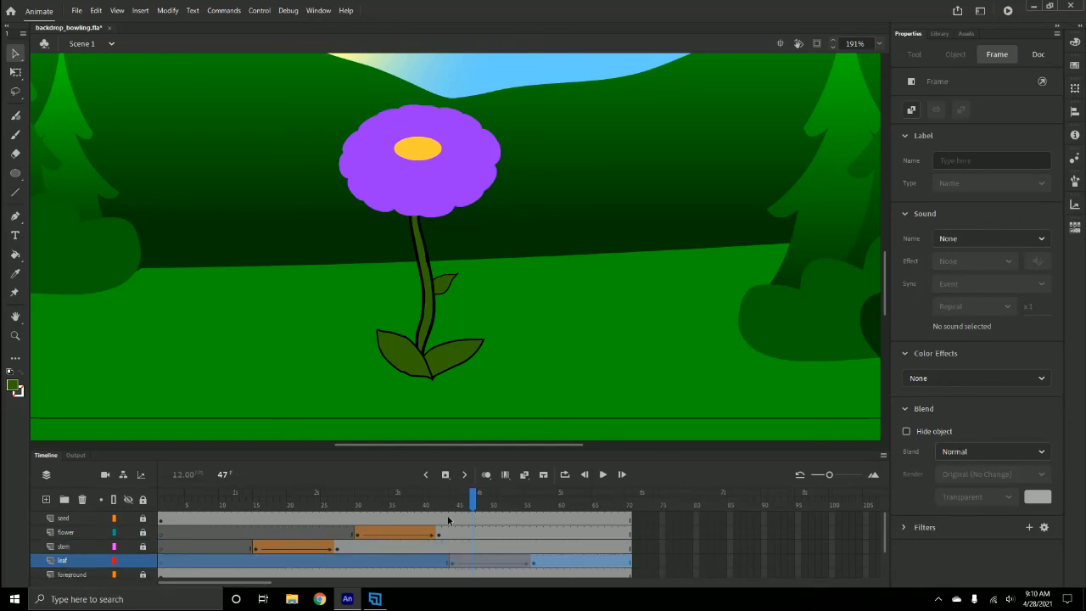
# - Rewind to frame 1 and test the movie, then close the preview window
pyautogui.moveTo(472, 500); pyautogui.dragTo(162, 508)
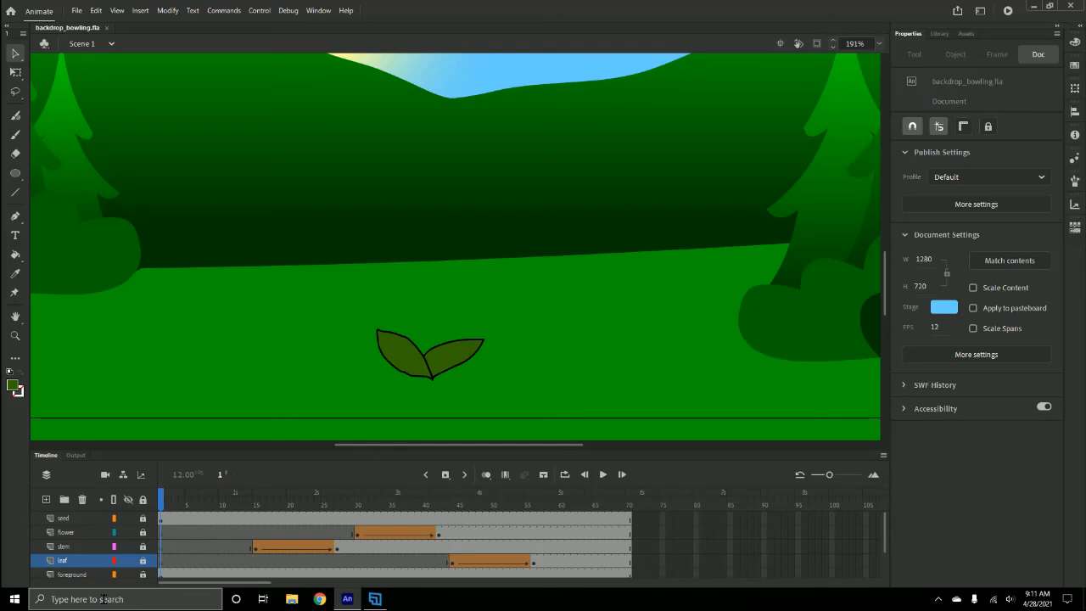
pyautogui.hotkey('ctrl', 'Return')
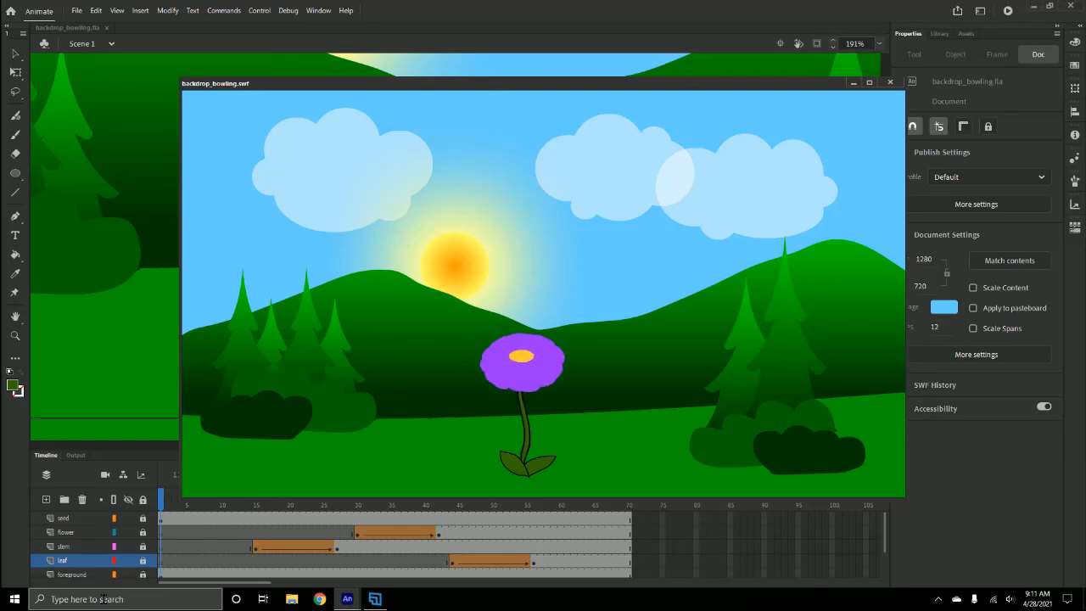
pyautogui.click(890, 82)
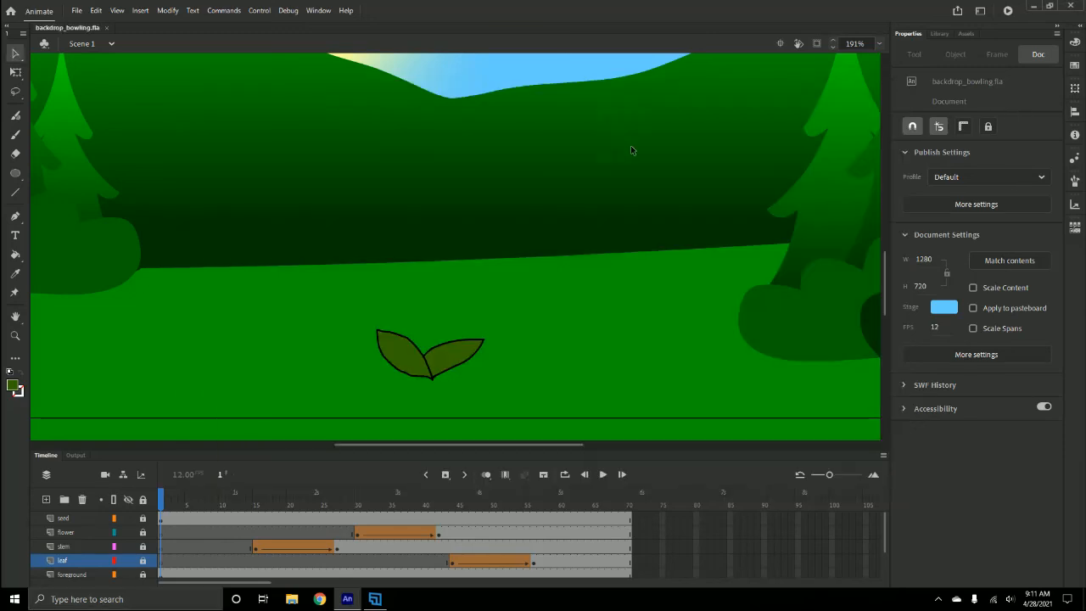
# - Start Export Video/Media and browse the output destination to the Documents > Court > M1 > backdrop folder
pyautogui.click(76, 11)
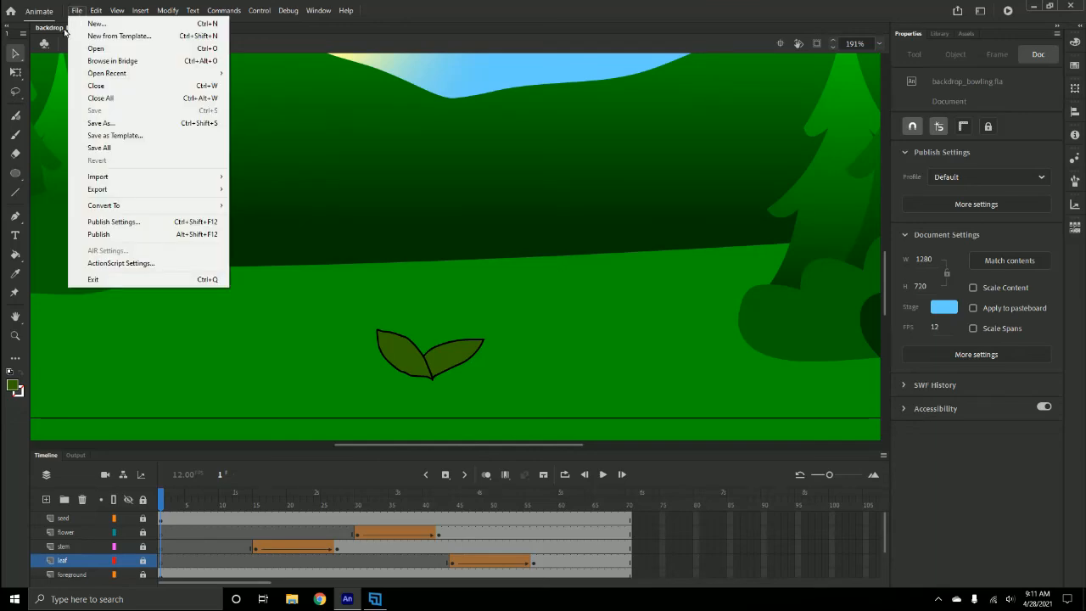
pyautogui.moveTo(109, 190)
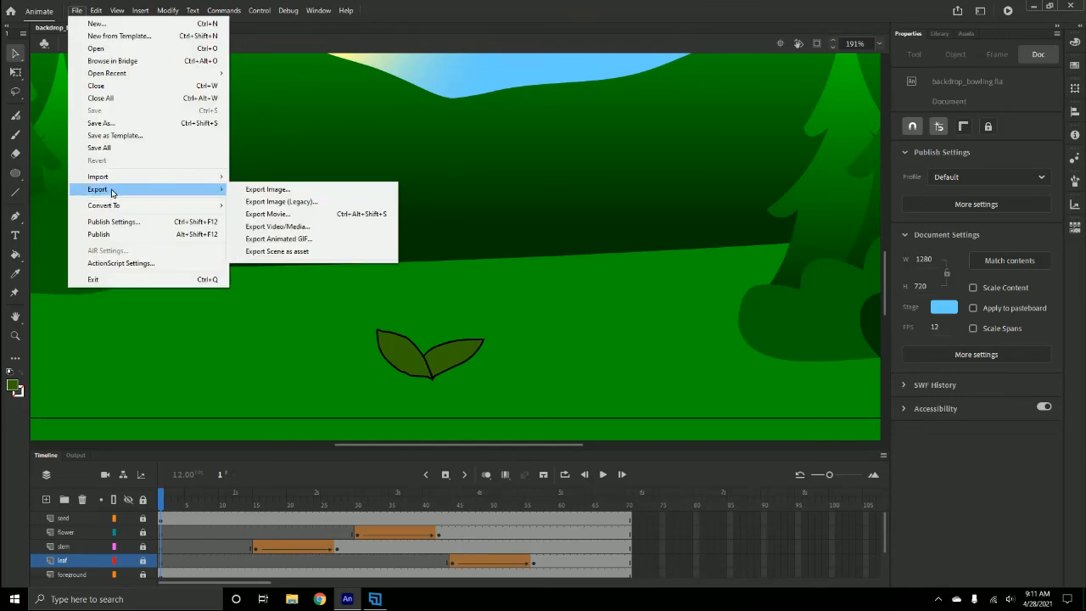
pyautogui.click(289, 227)
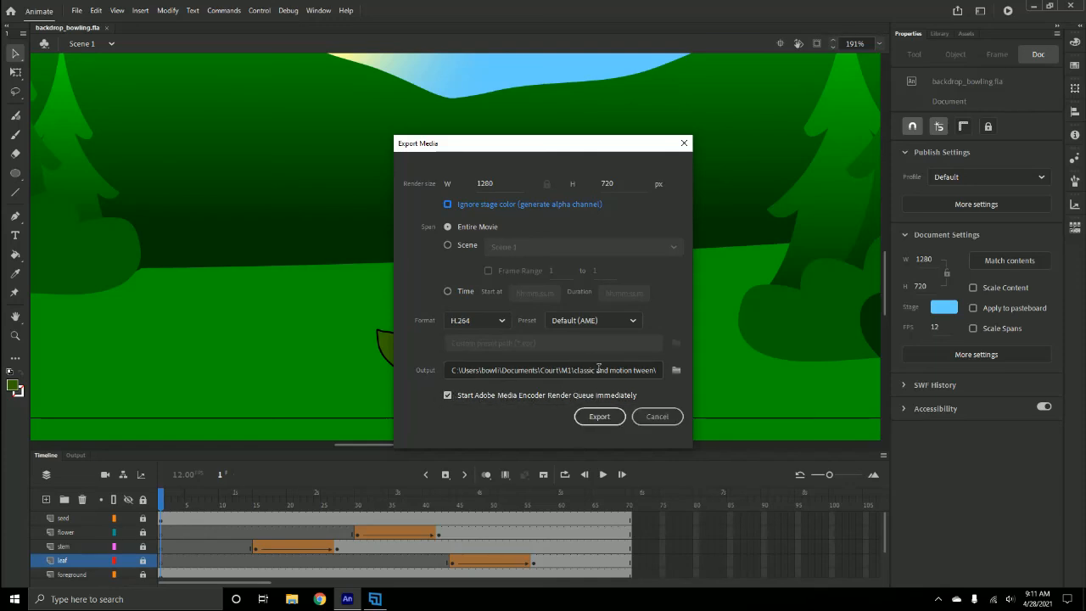
pyautogui.click(676, 370)
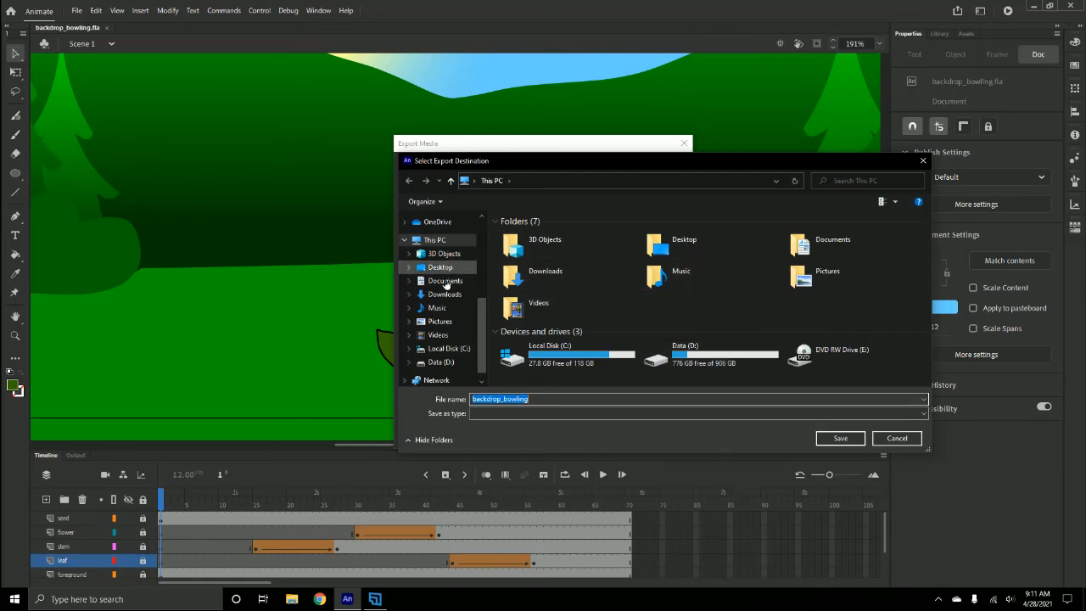
pyautogui.click(445, 281)
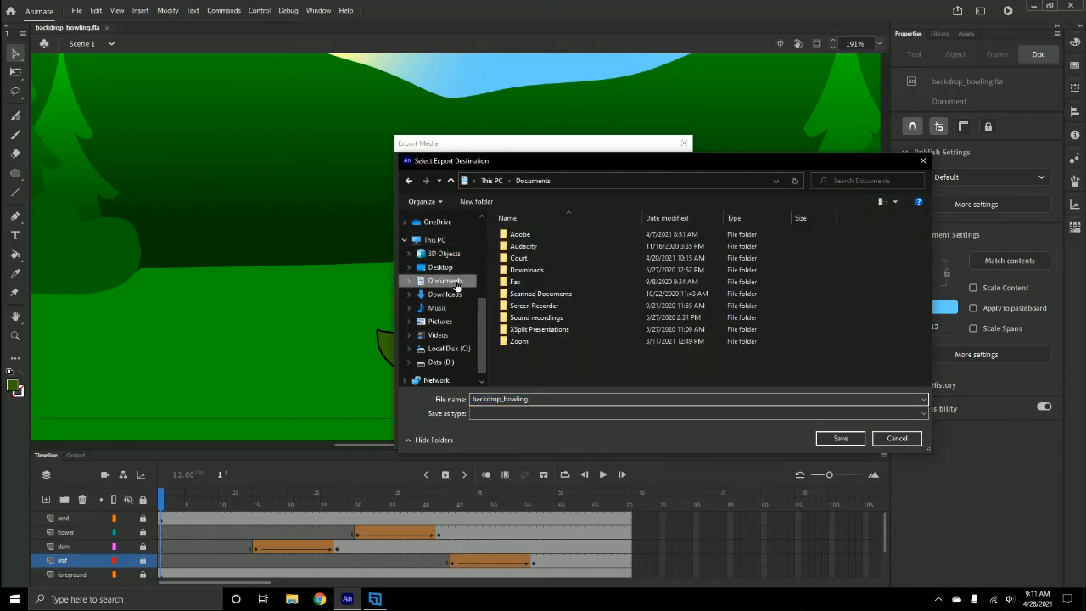
pyautogui.click(523, 260)
pyautogui.doubleClick(524, 260)
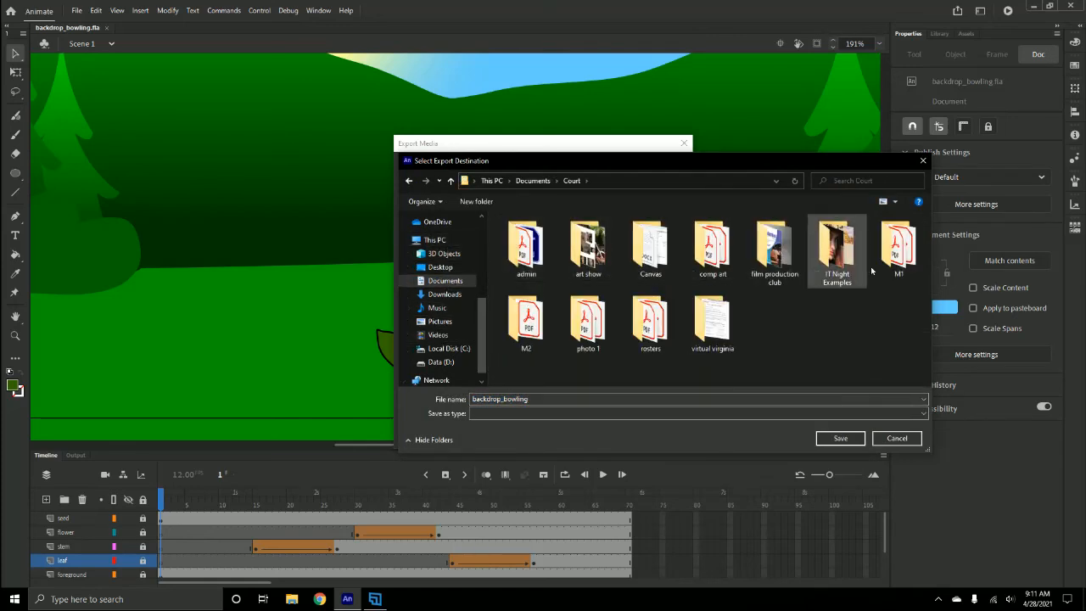
pyautogui.doubleClick(898, 242)
pyautogui.doubleClick(530, 236)
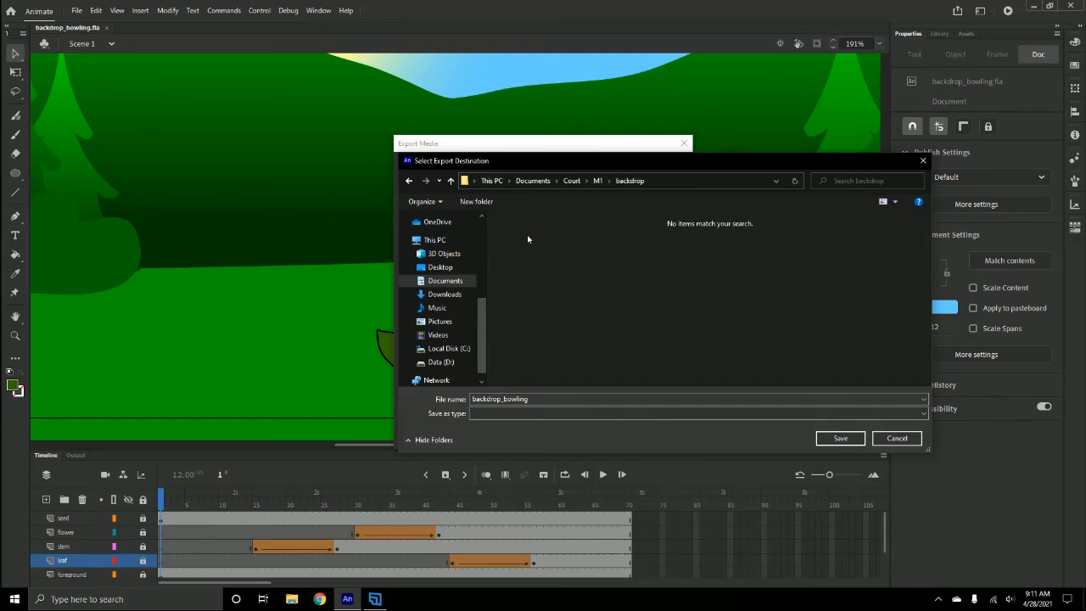
# - Name the export file flower_bowling and export the entire movie as H.264
pyautogui.moveTo(538, 398); pyautogui.dragTo(459, 399)
pyautogui.doubleClick(501, 397)
pyautogui.click(502, 399)
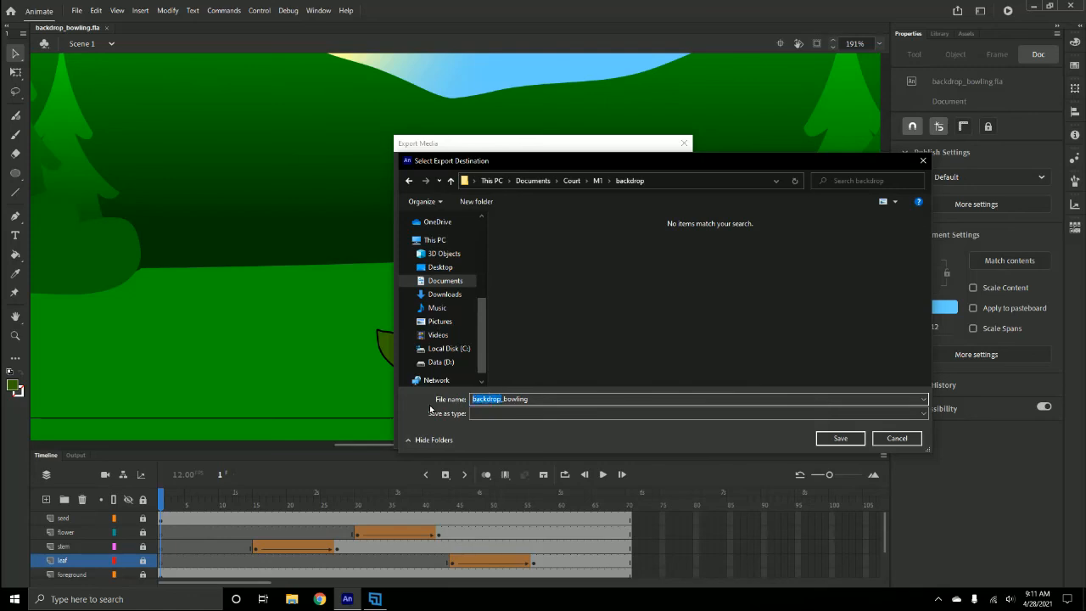
pyautogui.write('flower')
pyautogui.click(826, 438)
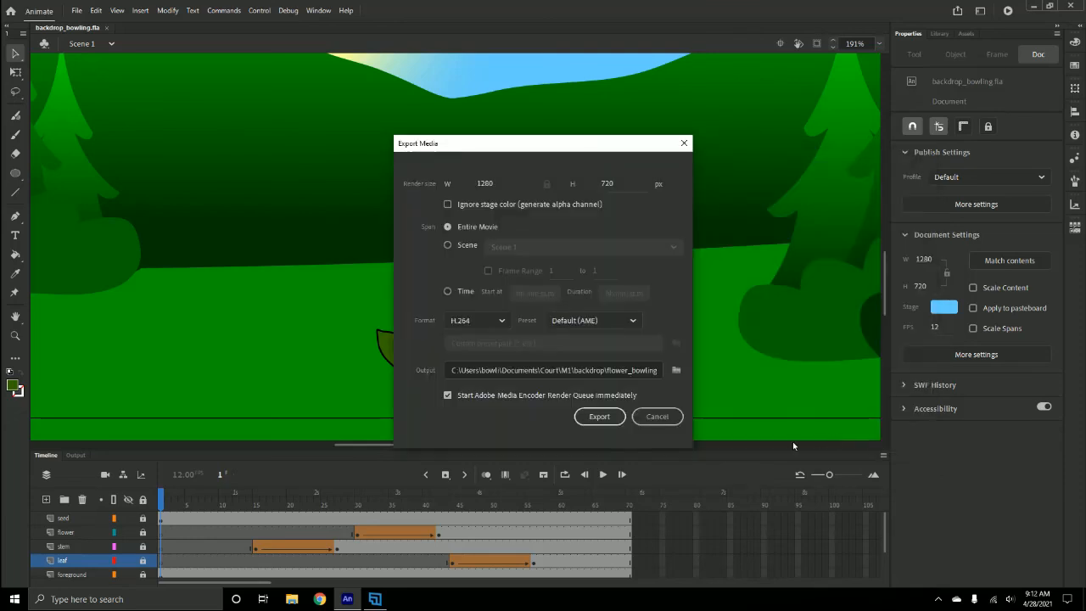
pyautogui.click(599, 417)
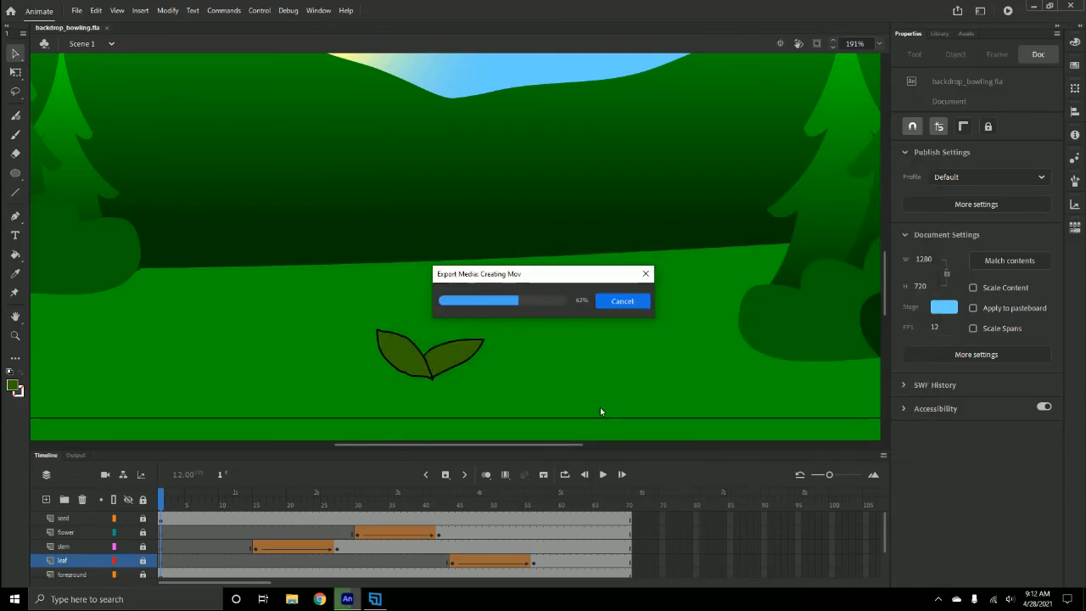